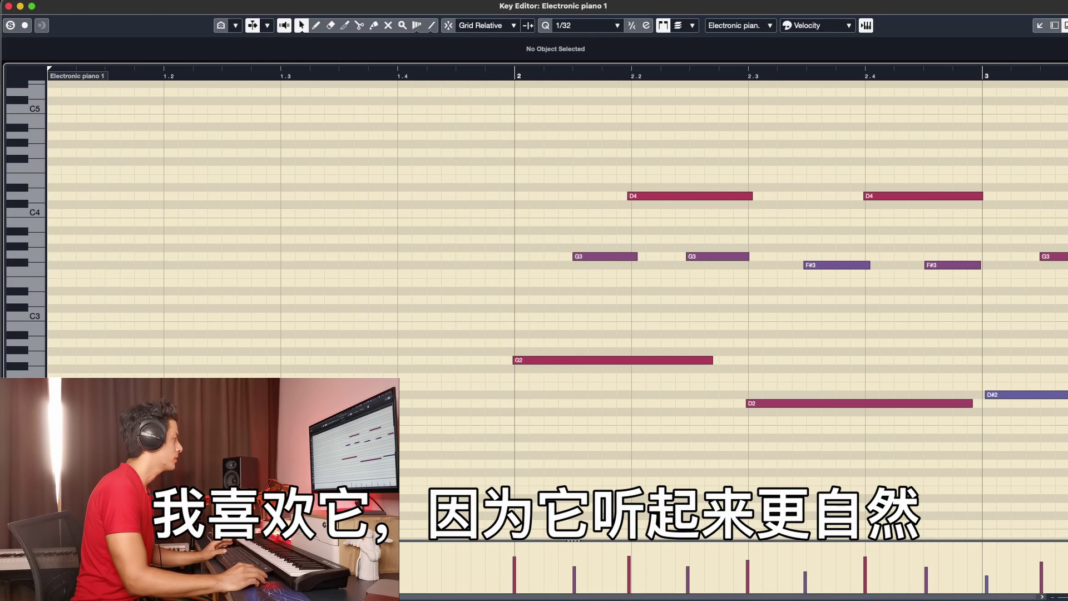
# - Play back the Electronic piano 1 part and raise the velocity of the D#2 note at bar 3 to 76
pyautogui.hscroll(5, 503, 566)
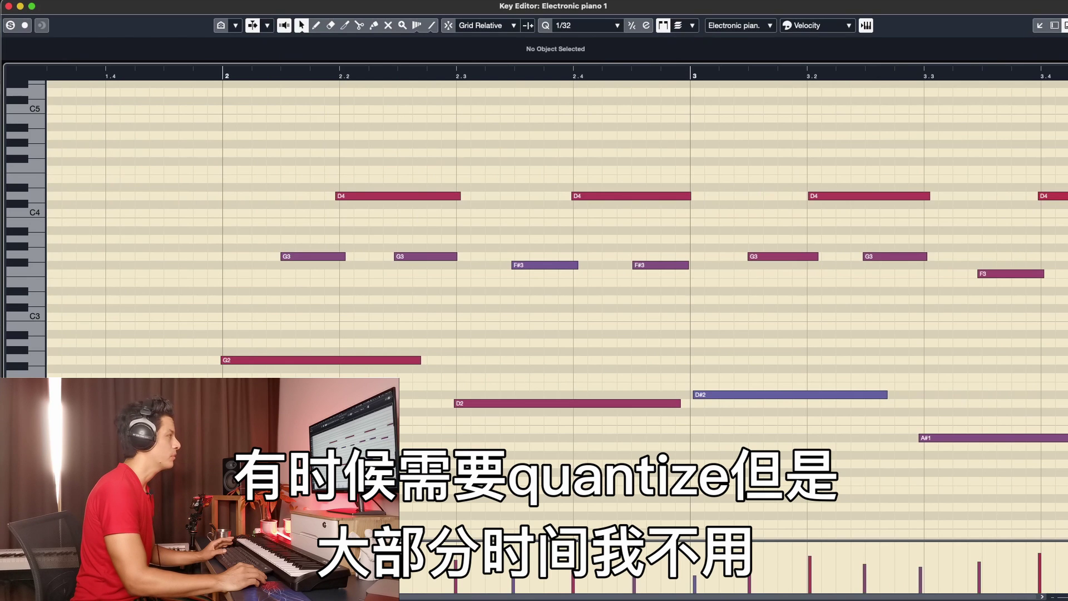
pyautogui.hscroll(1, 91, 373)
pyautogui.press('space')
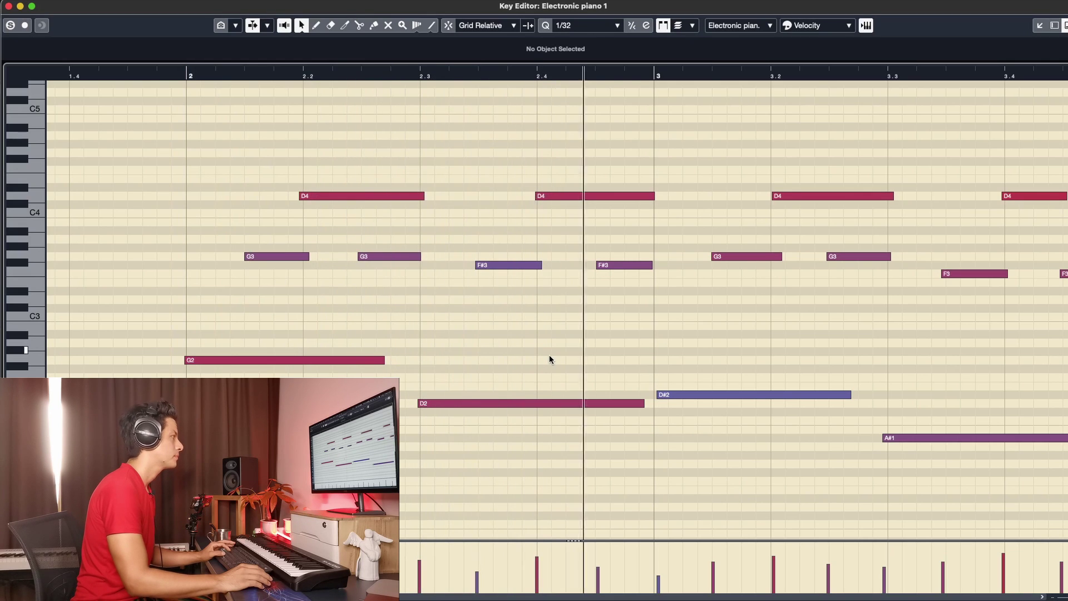
pyautogui.click(659, 397)
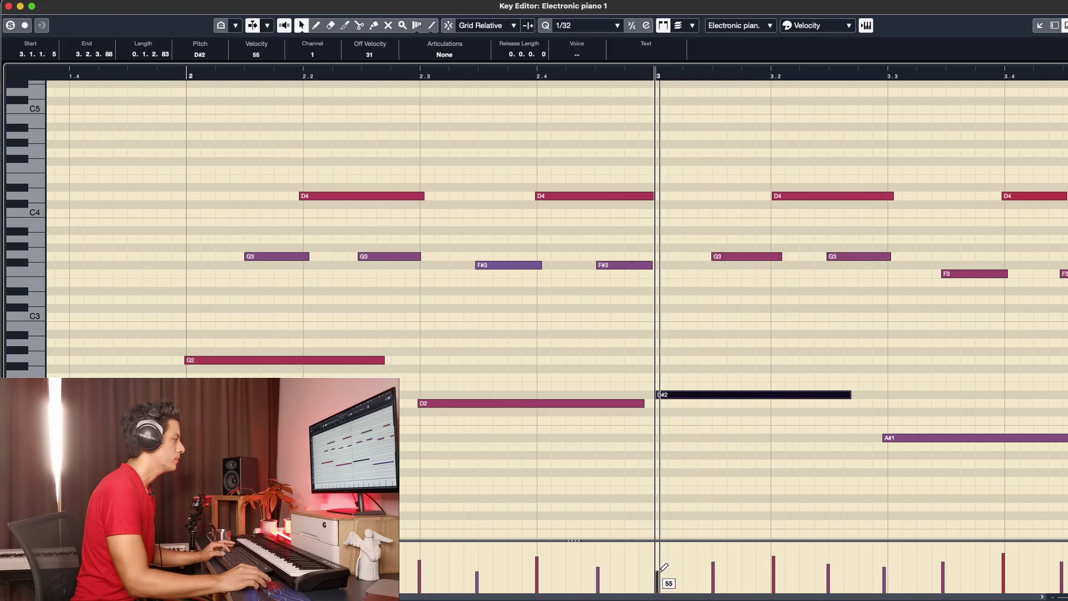
pyautogui.moveTo(664, 568); pyautogui.dragTo(663, 560)
pyautogui.press('space')
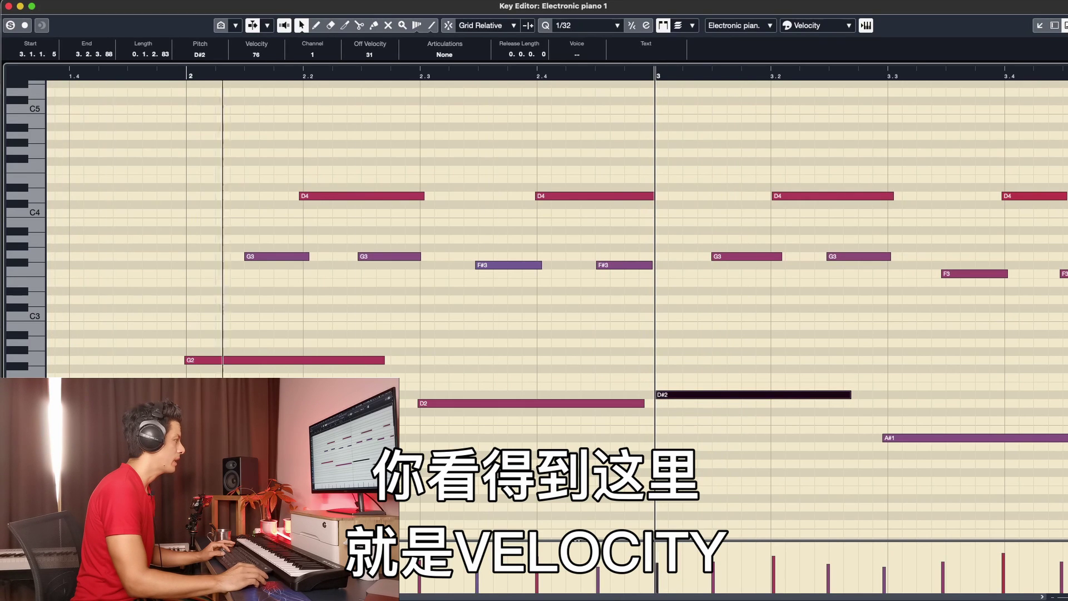
pyautogui.click(709, 470)
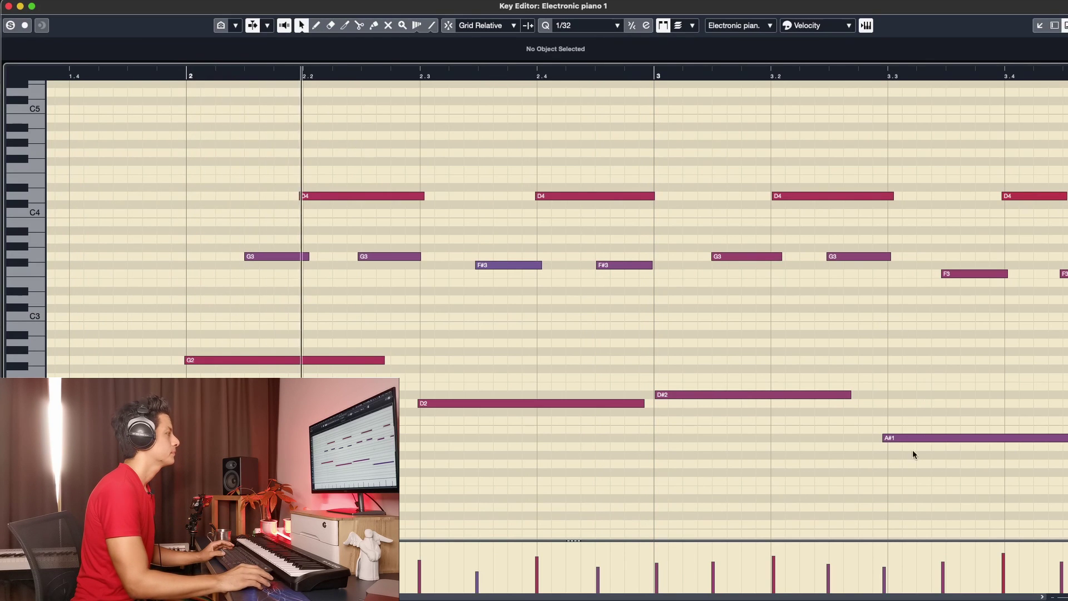
pyautogui.hscroll(5, 543, 540)
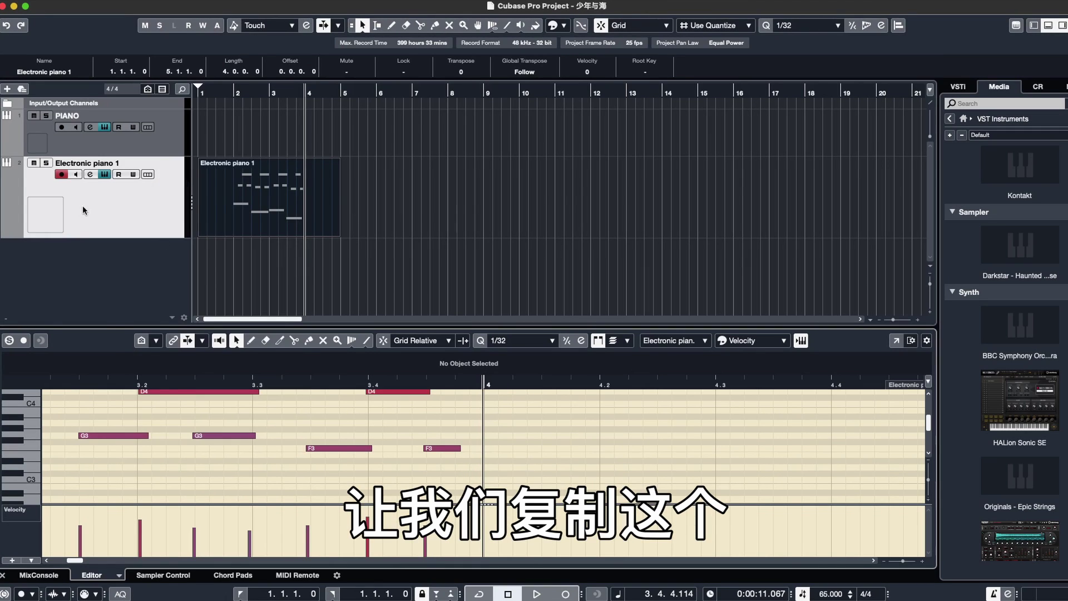
# - Duplicate the Electronic piano 1 track and record a second piano take from bar 1 on the copy
pyautogui.rightClick(82, 210)
pyautogui.press('Escape')
pyautogui.click(174, 293)
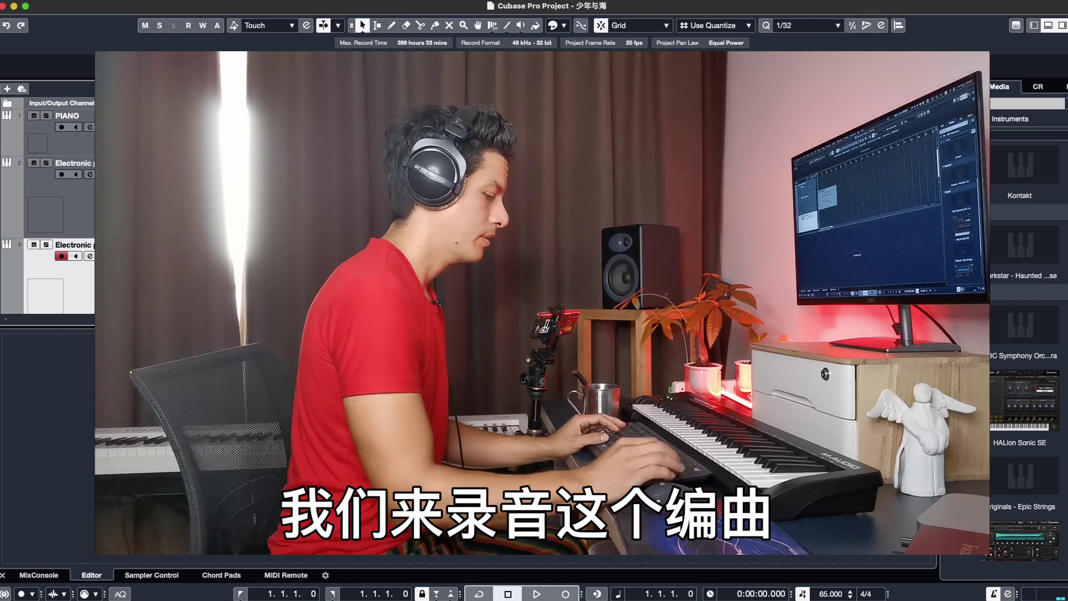
pyautogui.press('KP_Multiply')
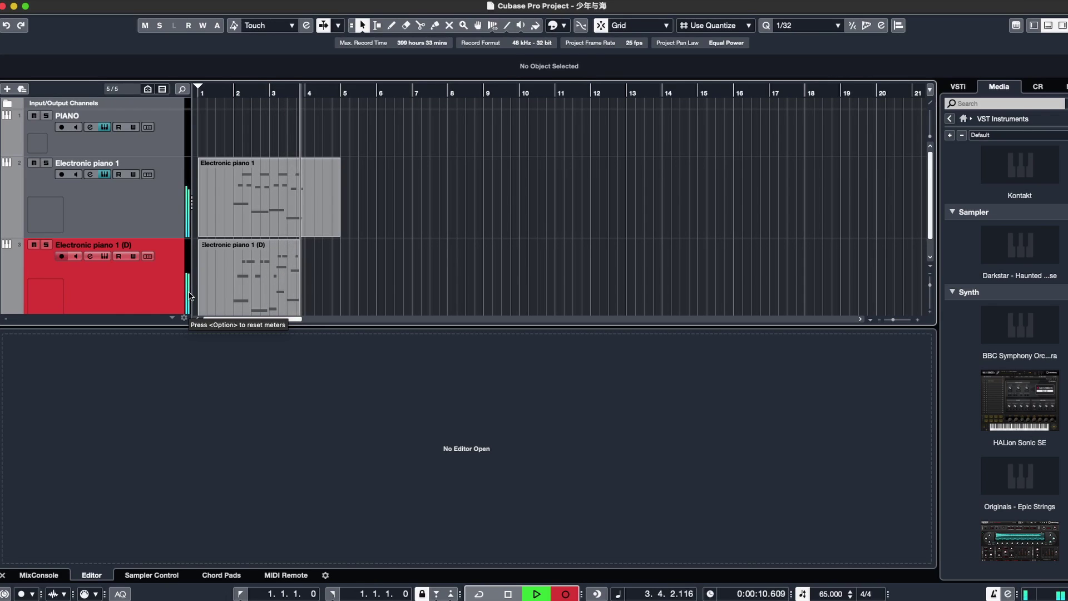
pyautogui.press('space')
# - Open the Electronic piano 1 (D) part in the Key Editor and lower the G3 note just before beat 2.4 to F#3
pyautogui.doubleClick(280, 255)
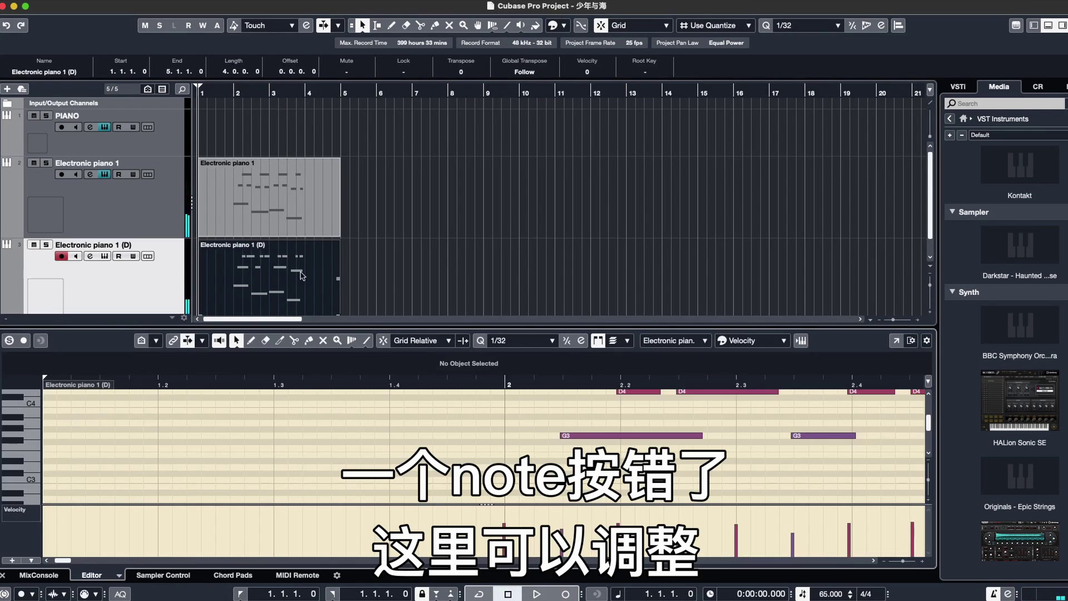
pyautogui.click(895, 341)
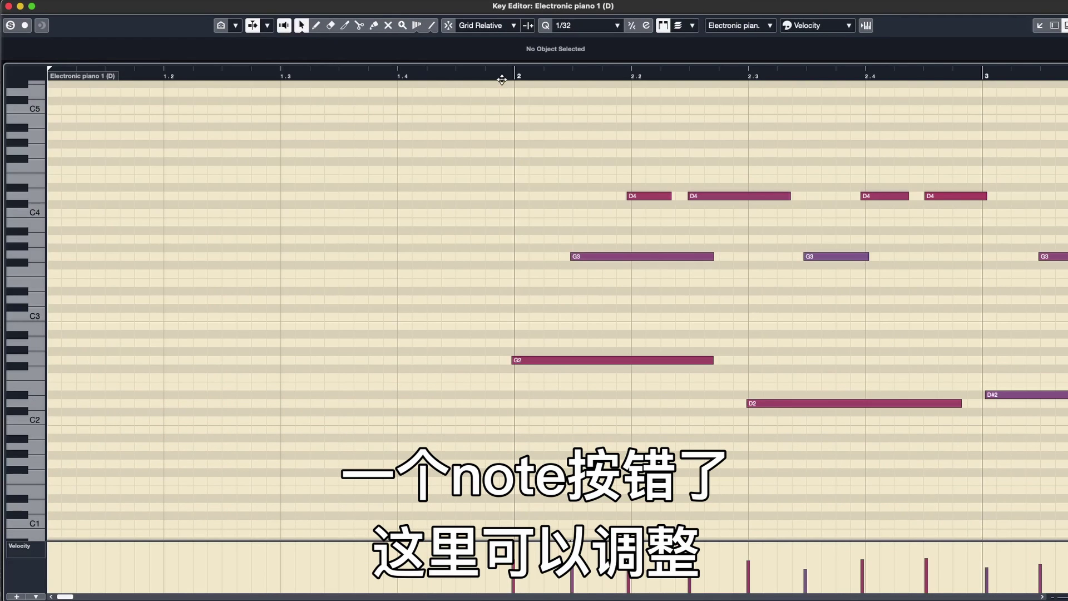
pyautogui.click(501, 80)
pyautogui.press('space')
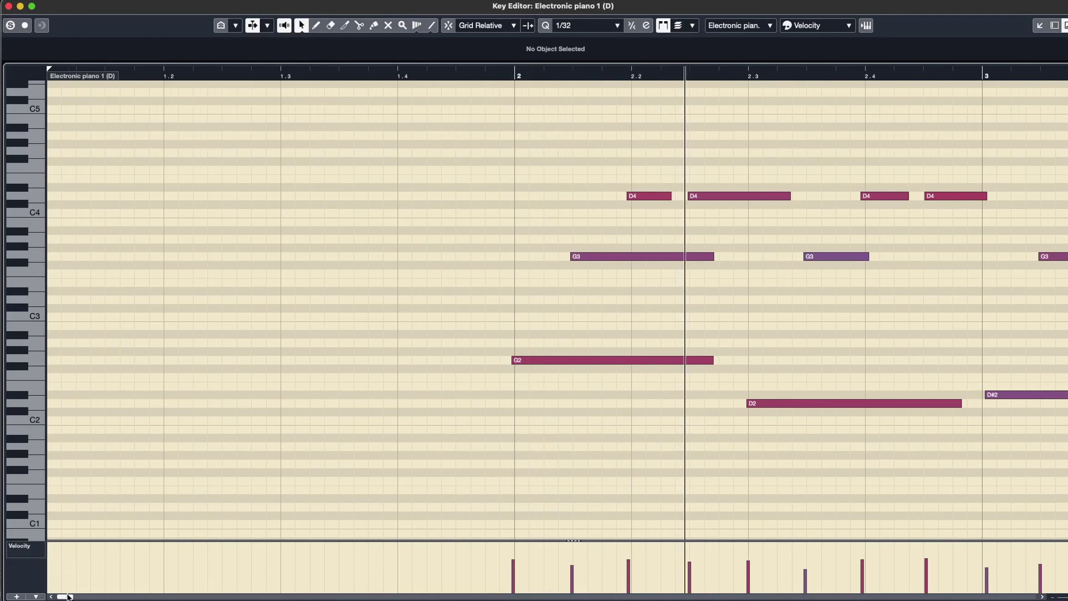
pyautogui.moveTo(67, 597); pyautogui.dragTo(80, 597)
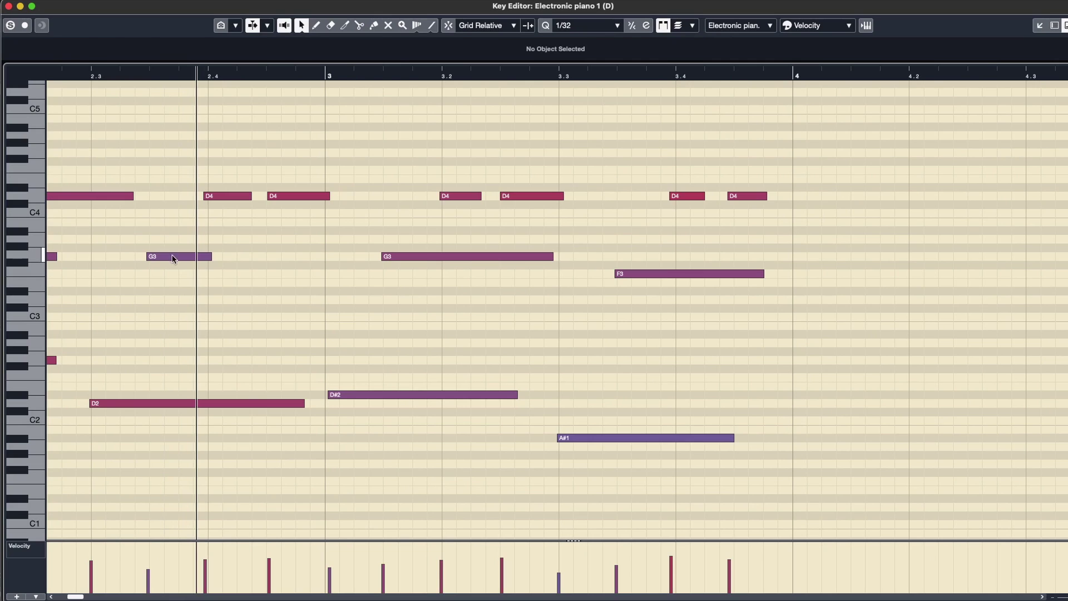
pyautogui.moveTo(173, 259); pyautogui.dragTo(174, 267)
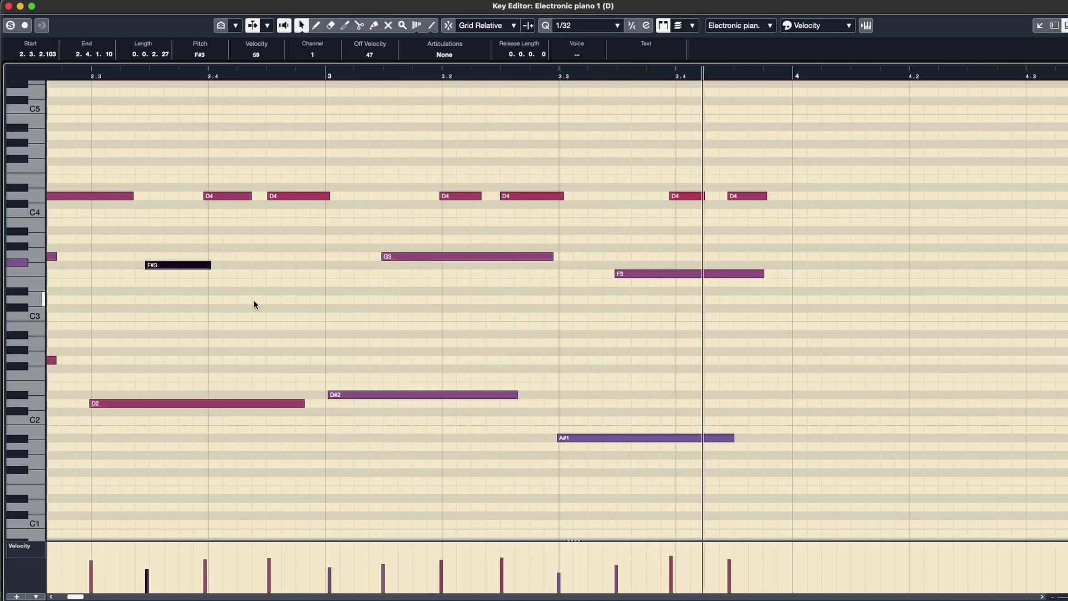
pyautogui.press('space')
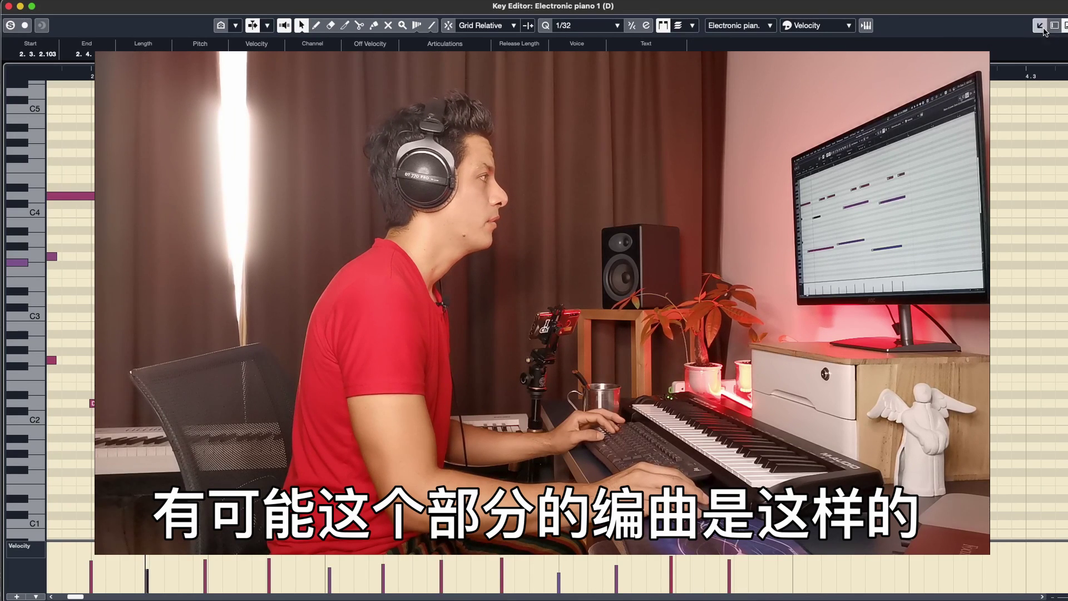
pyautogui.click(1039, 25)
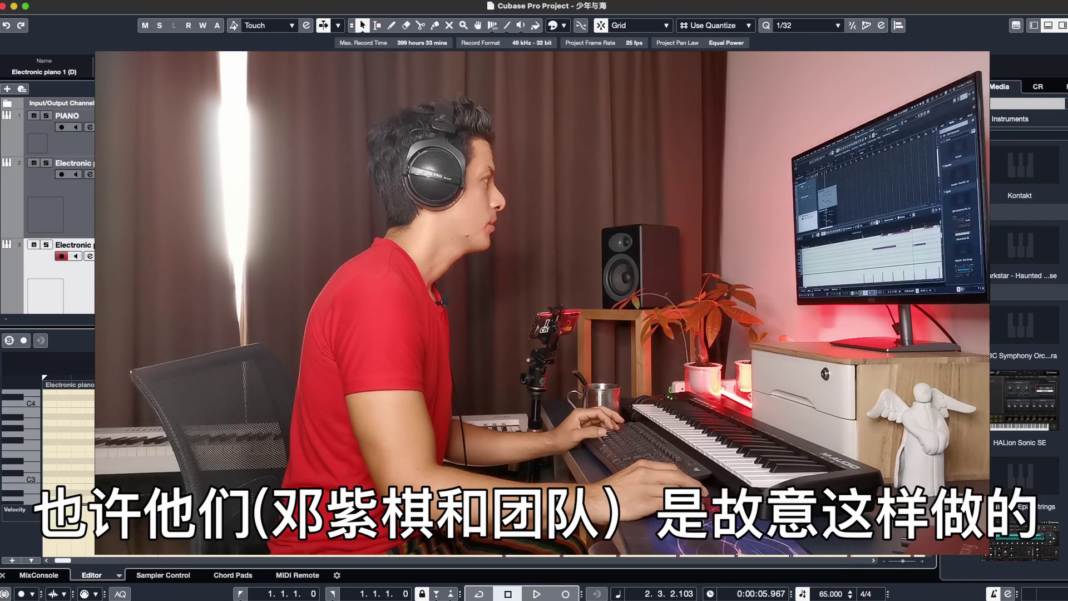
# - Play back the two Electronic piano tracks together to compare them
pyautogui.click(56, 189)
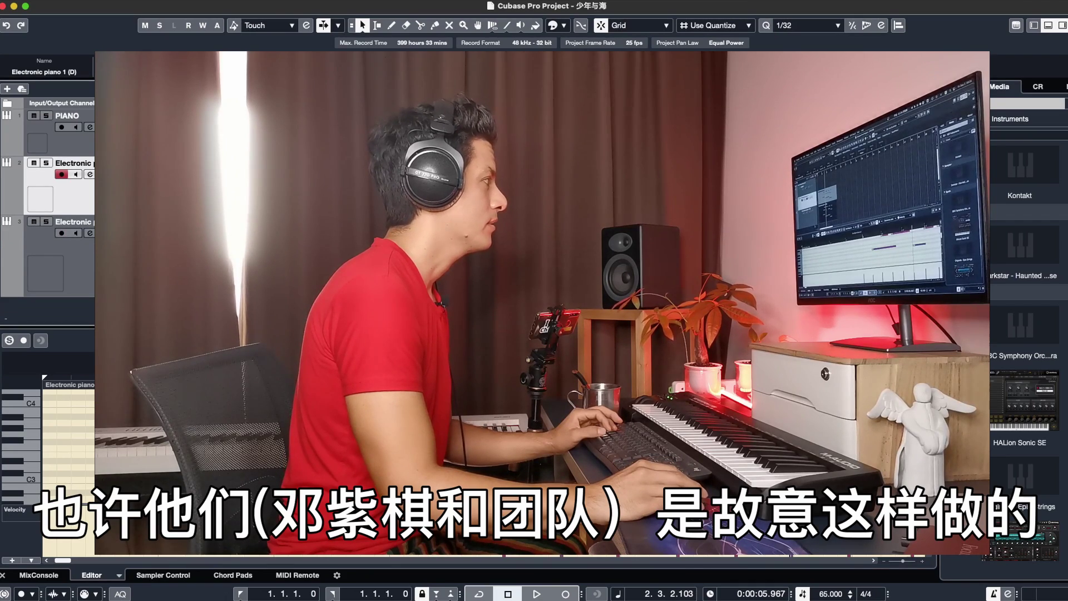
pyautogui.click(59, 253)
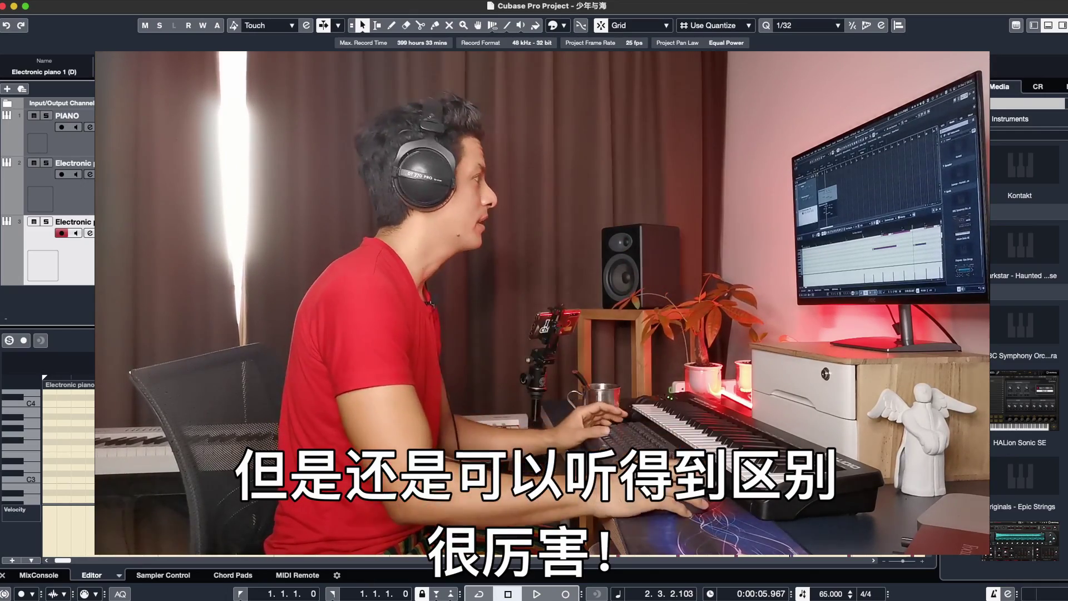
pyautogui.press('Up')
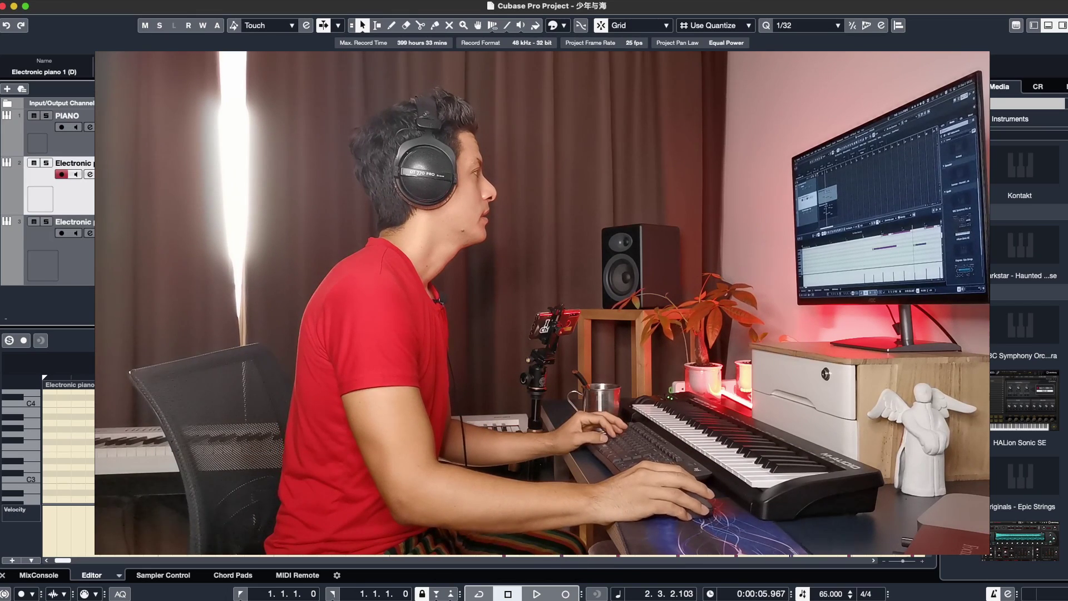
pyautogui.press('space')
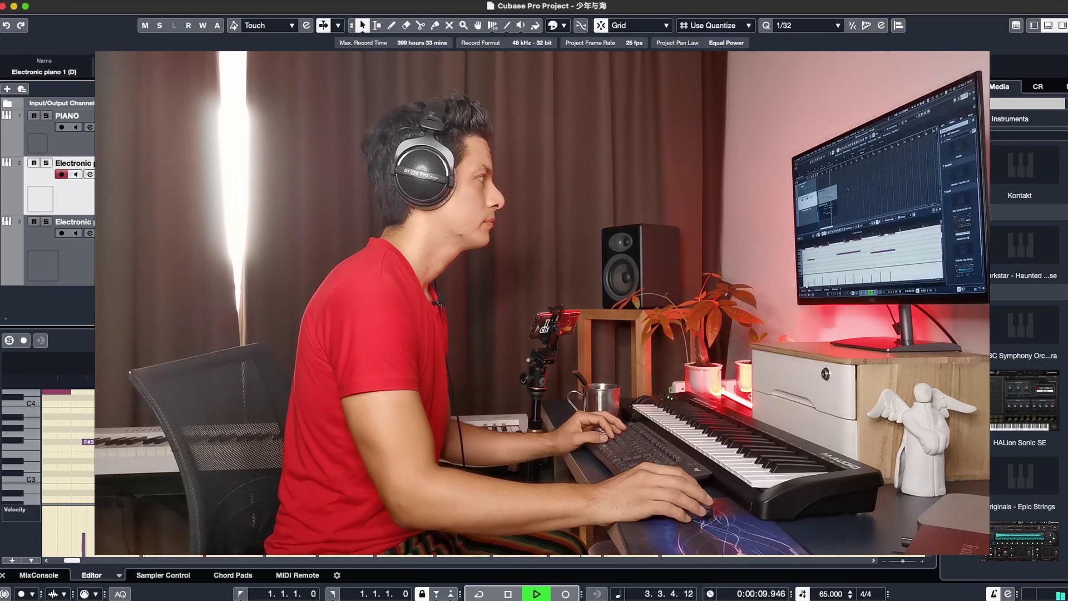
pyautogui.press('space')
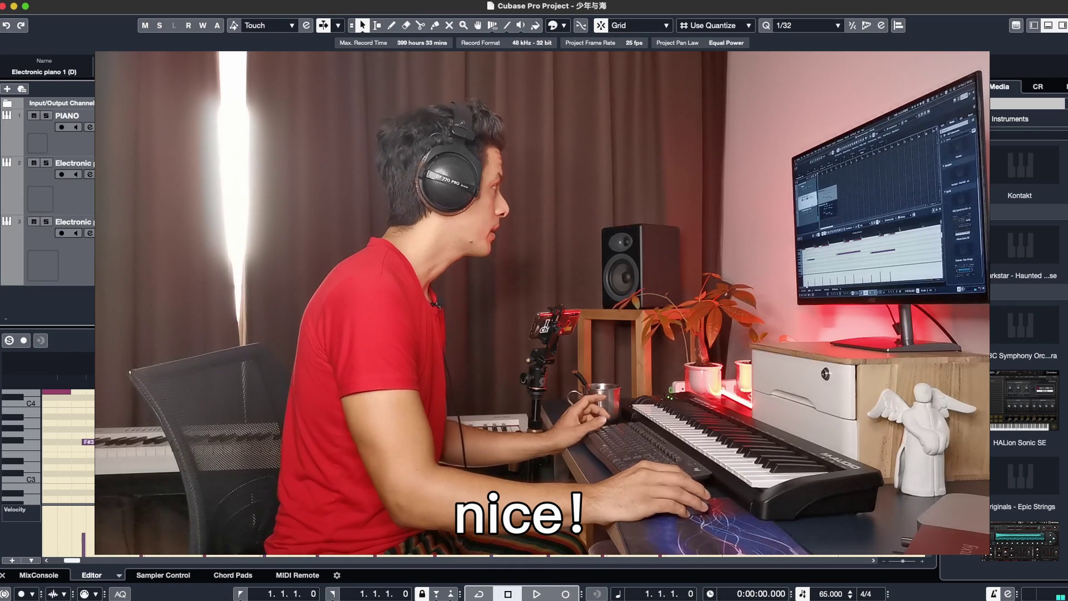
# - Colour both Electronic piano tracks magenta and reduce the height of the Electronic piano 1 (D) track
pyautogui.click(23, 196)
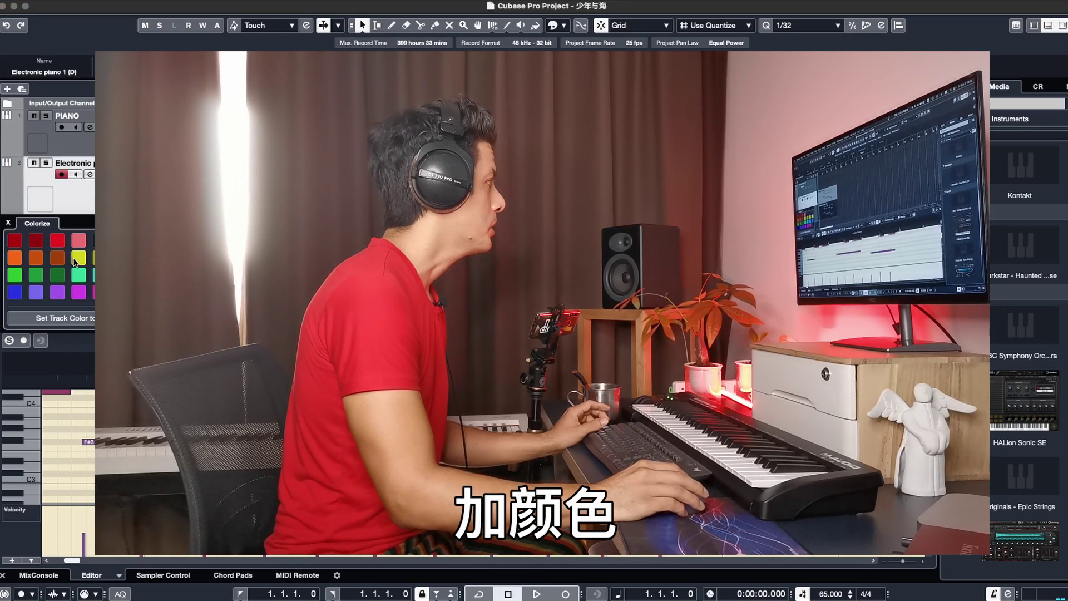
pyautogui.click(159, 263)
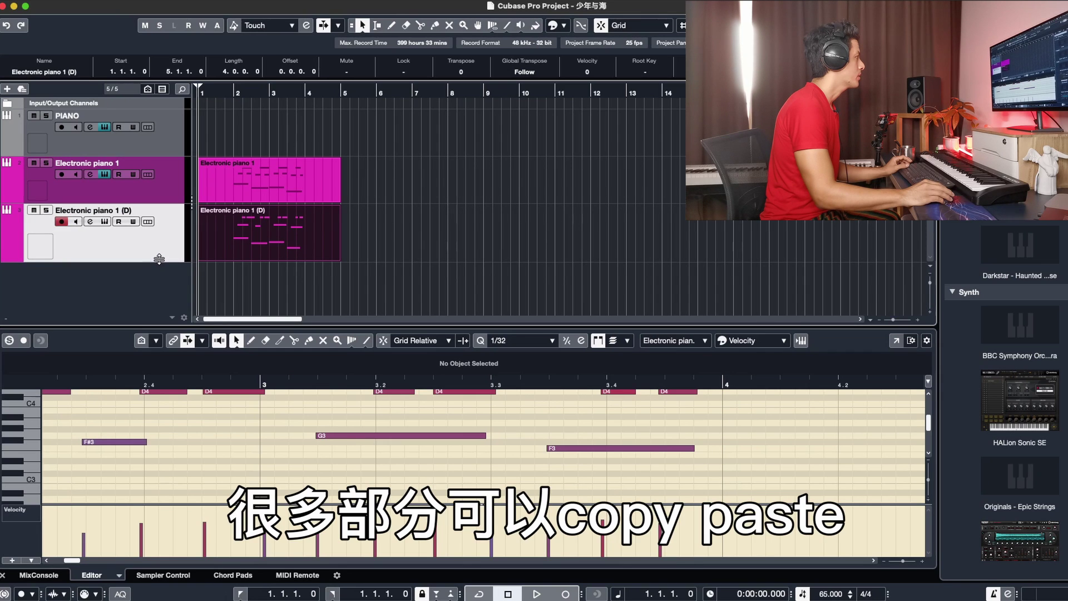
pyautogui.moveTo(160, 256); pyautogui.dragTo(161, 254)
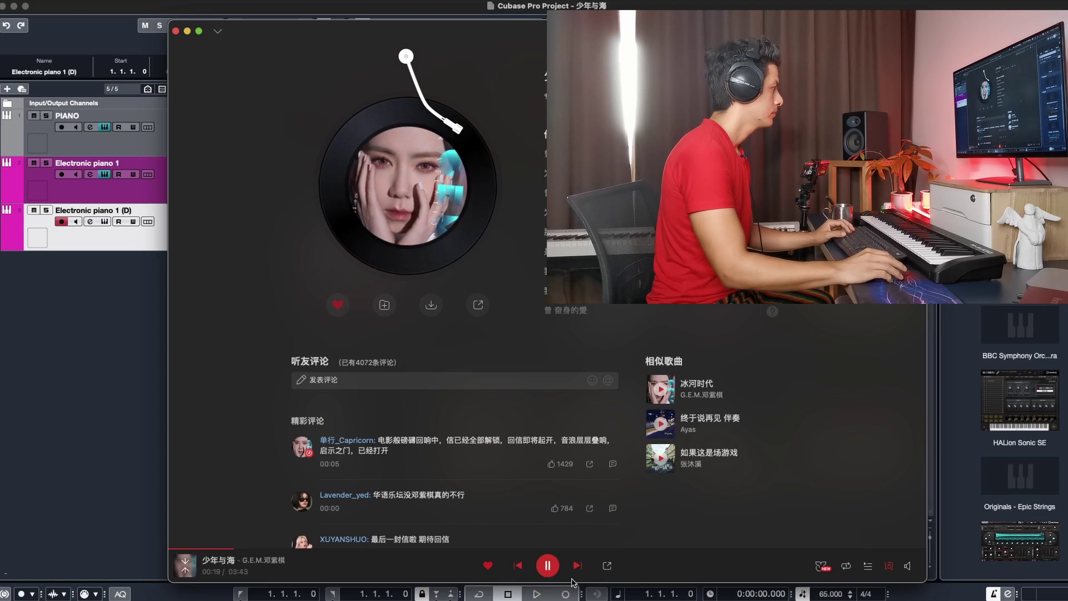
# - Pause the reference song 少年与海 in the music player, put the player away and switch back to the Cubase project
pyautogui.click(543, 577)
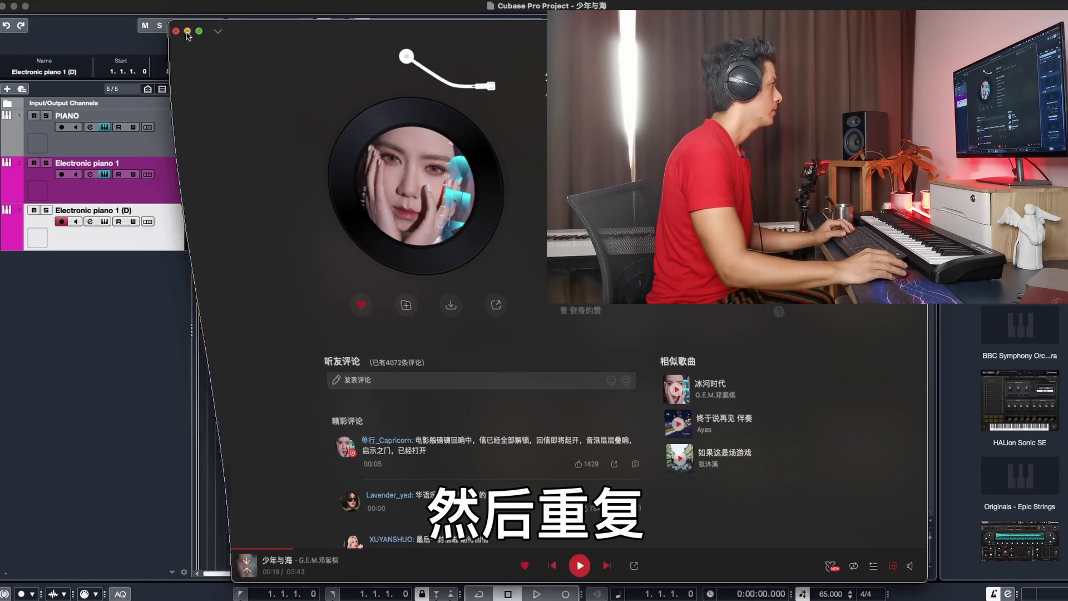
pyautogui.click(175, 31)
pyautogui.click(289, 179)
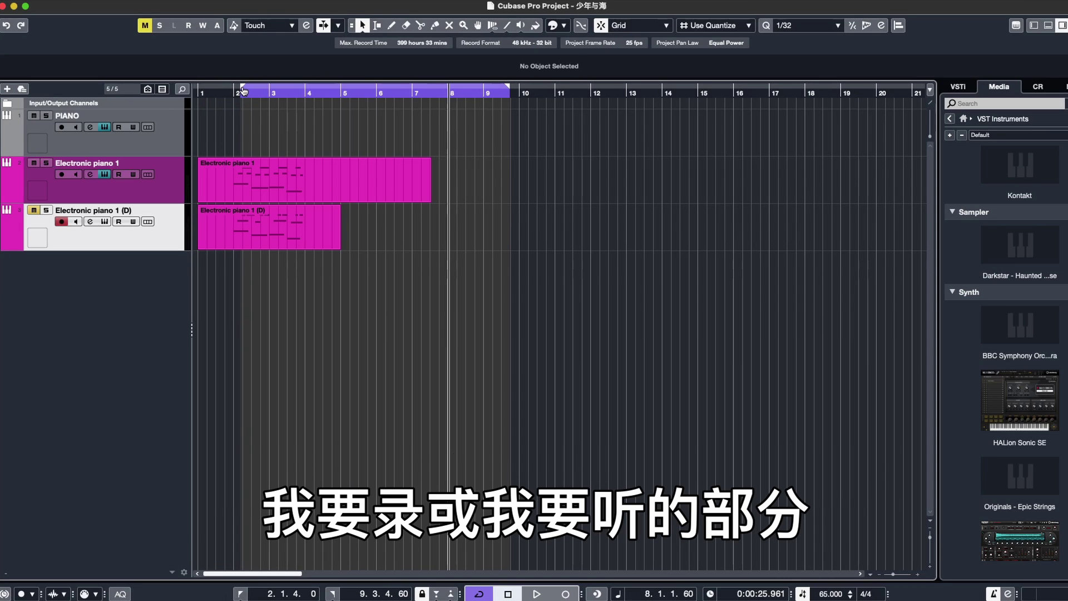
# - Move the start of the cycle range to 2.3.3.60 and record the continuation on the Electronic piano 1 track
pyautogui.moveTo(243, 89); pyautogui.dragTo(262, 89)
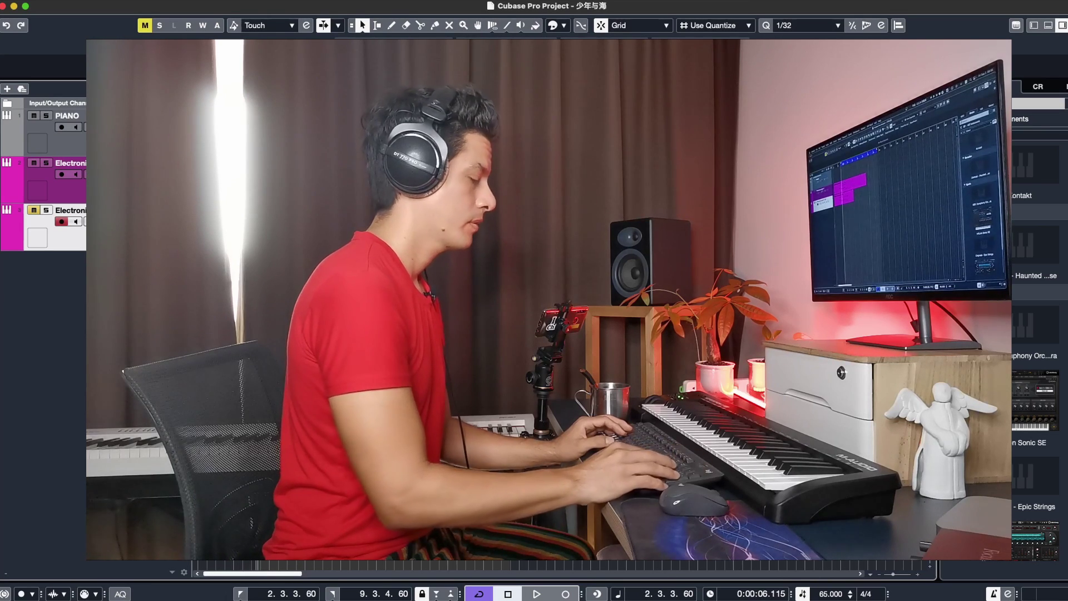
pyautogui.press('space')
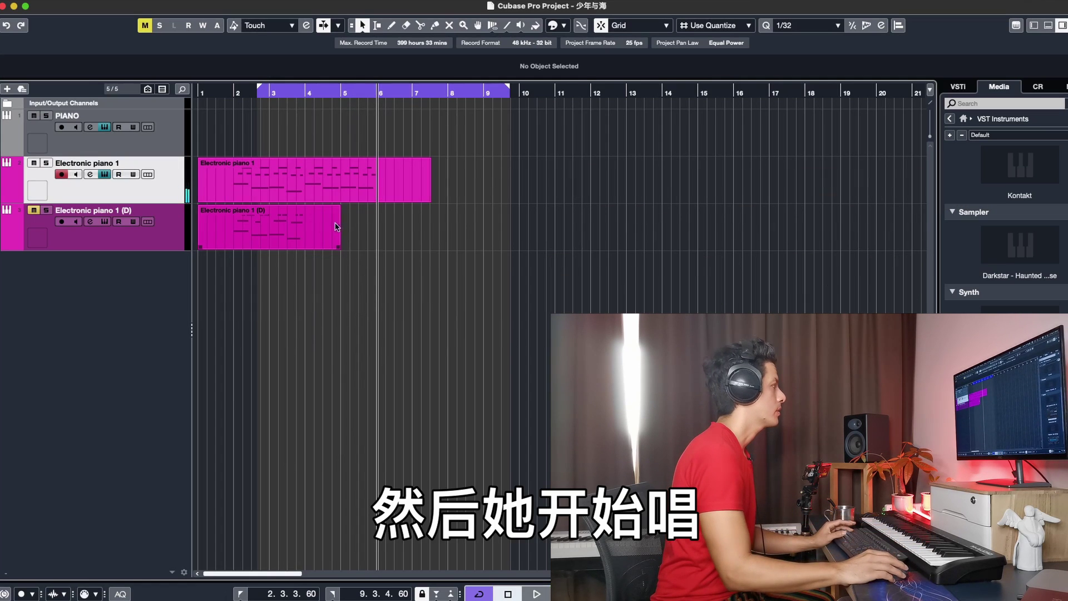
# - Extend the Electronic piano 1 (D) part to 7.4.3 and record its continuation up to about bar 6
pyautogui.moveTo(337, 247); pyautogui.dragTo(441, 248)
pyautogui.click(108, 211)
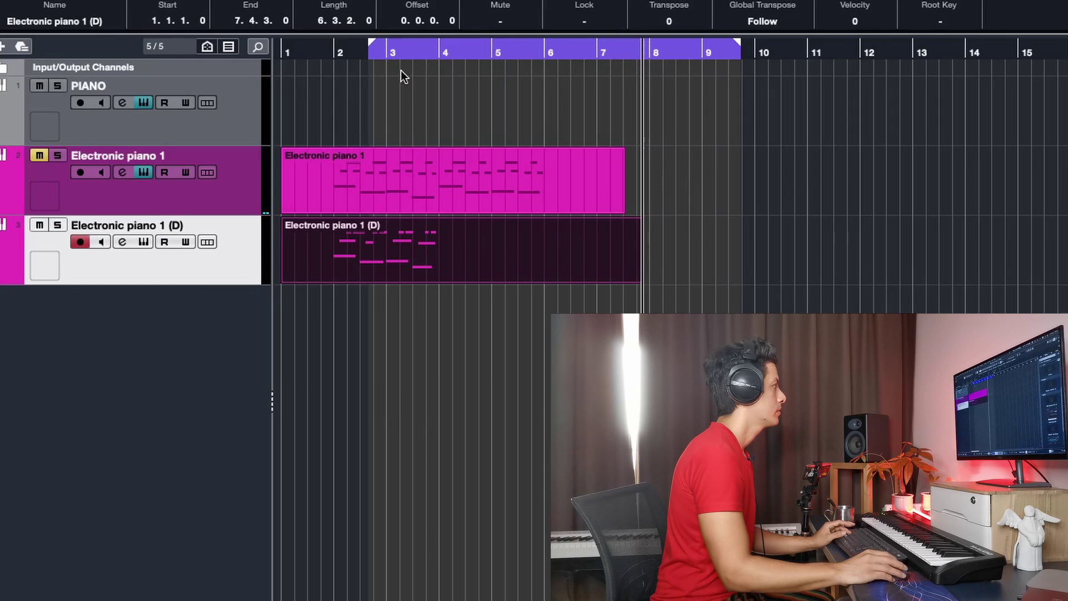
pyautogui.press('KP_1')
pyautogui.press('KP_Multiply')
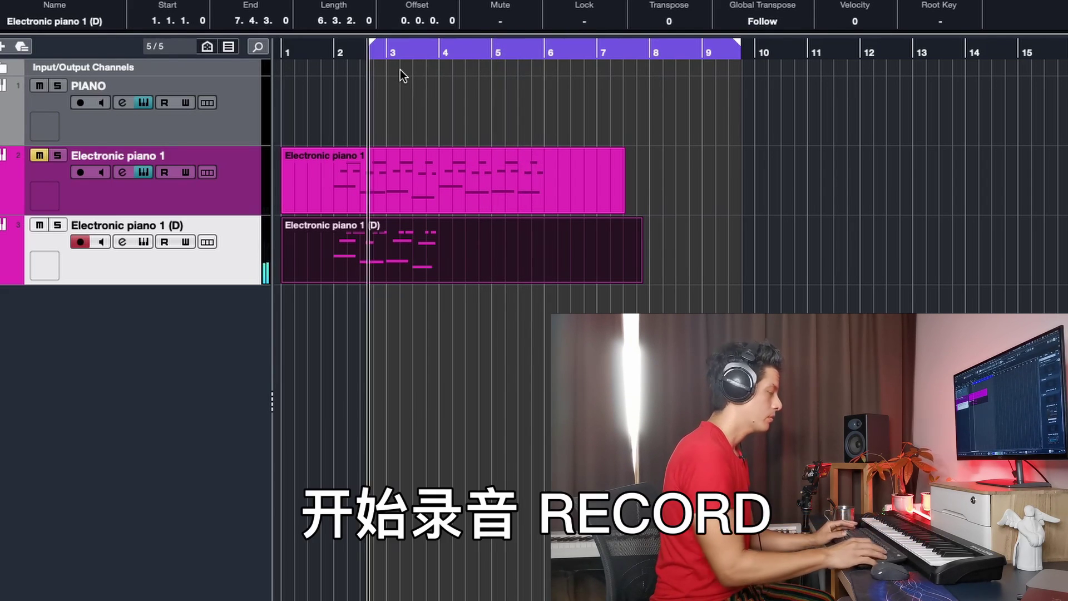
pyautogui.press('KP_Multiply')
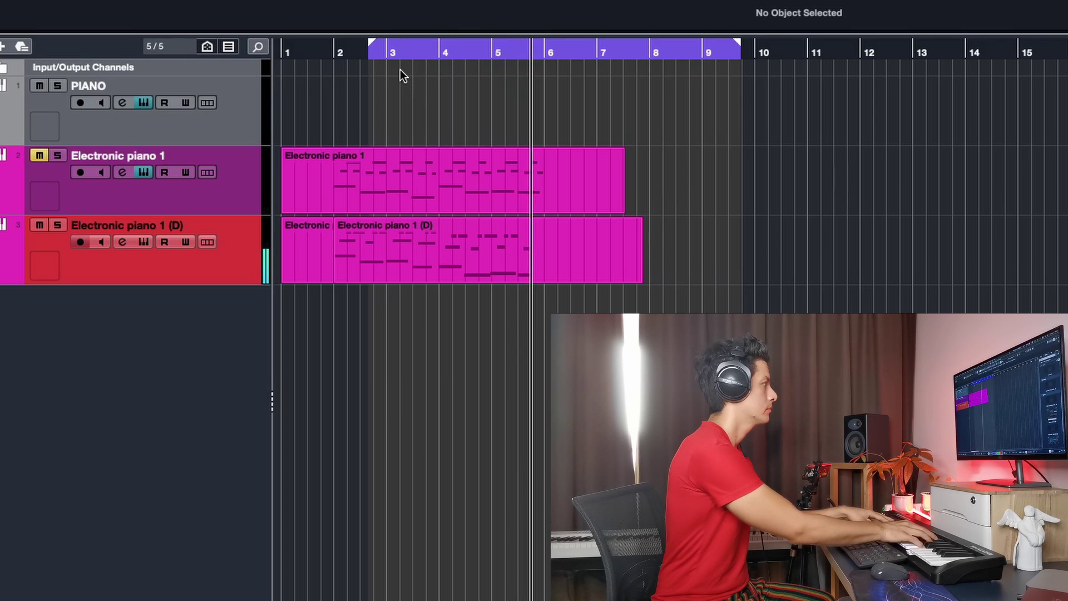
pyautogui.press('space')
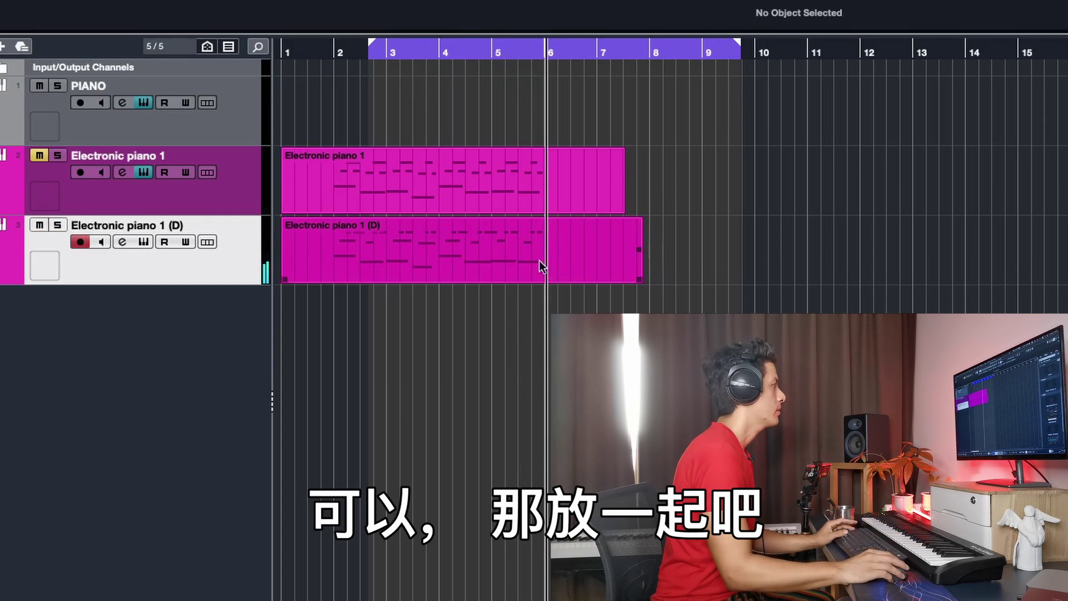
# - Unmute the Electronic piano 1 track and play both piano tracks together from the start of the cycle range
pyautogui.press('KP_0')
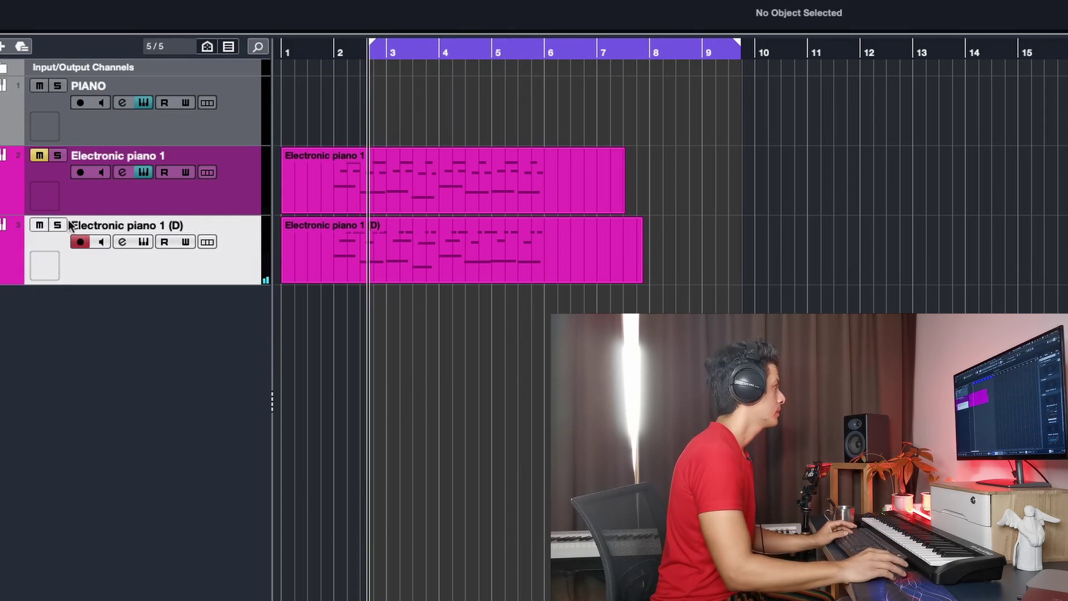
pyautogui.click(40, 156)
pyautogui.press('space')
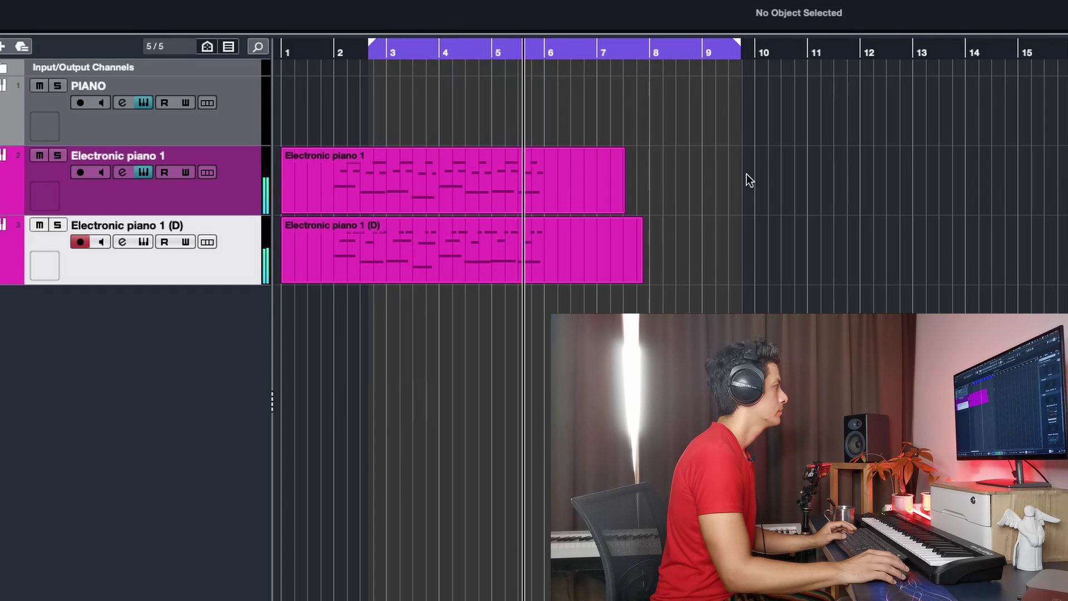
# - Open the Electronic piano 1 and Electronic piano 1 (D) parts in a separate Key Editor window and play through them to check note timing
pyautogui.click(534, 200)
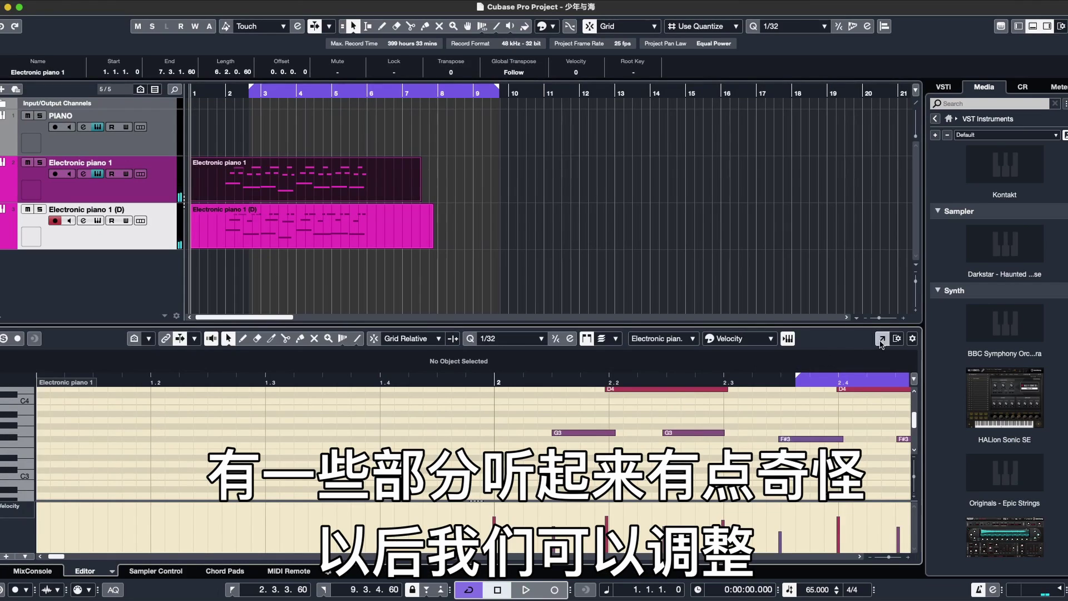
pyautogui.click(881, 339)
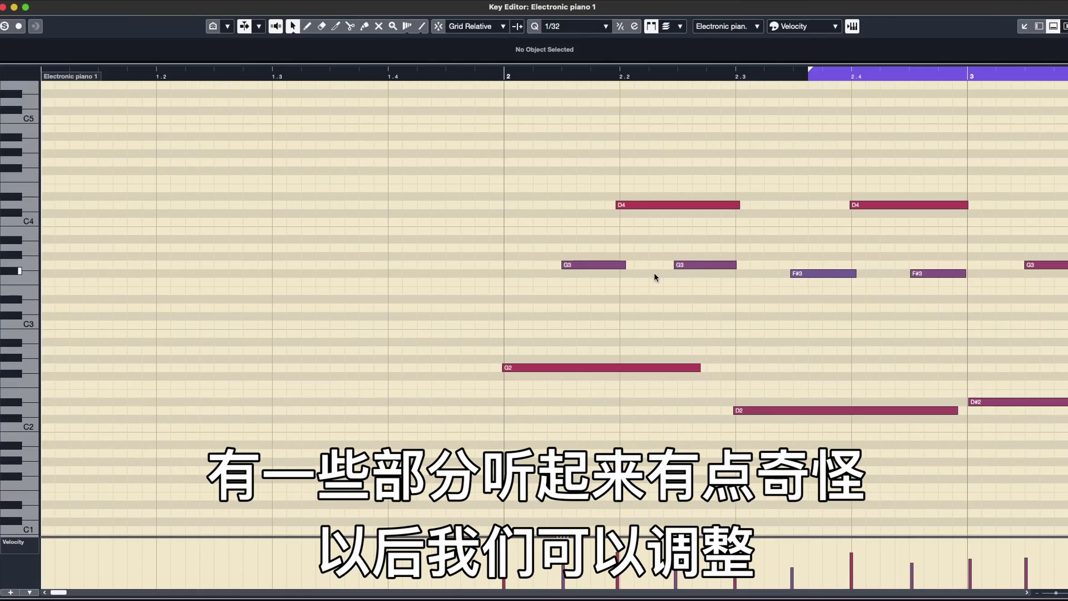
pyautogui.moveTo(47, 594); pyautogui.dragTo(62, 595)
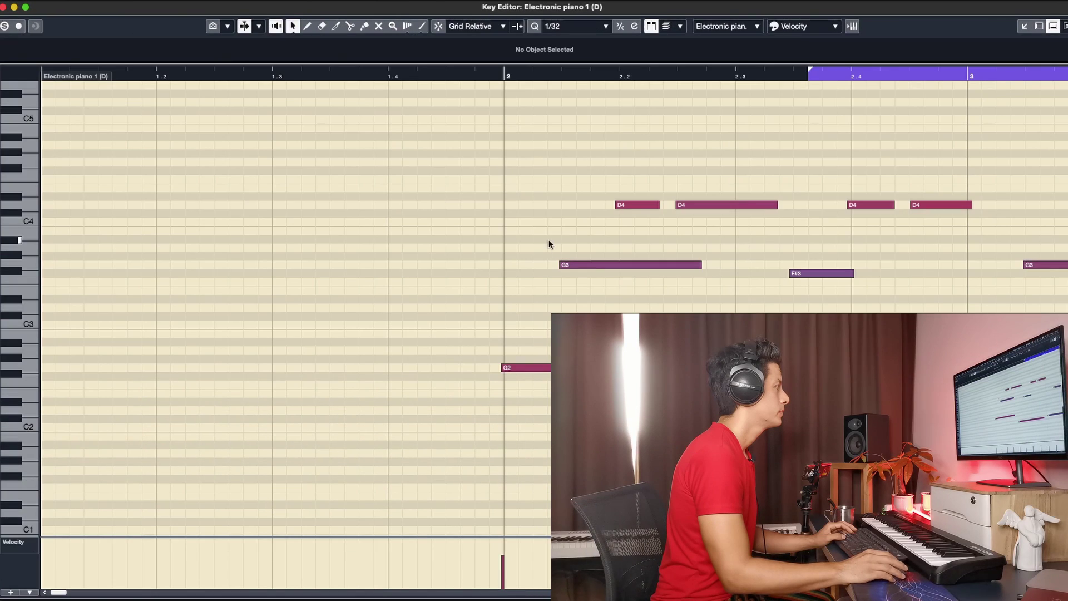
pyautogui.press('space')
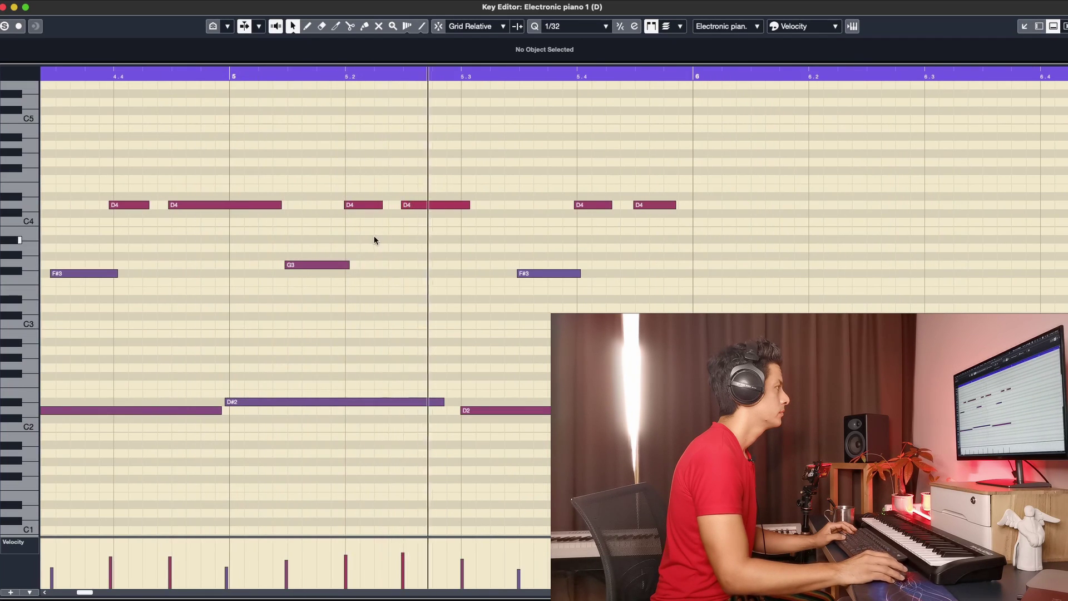
# - Nudge the late D4 notes around 5.2 and 4.2 in the Electronic piano 1 (D) part slightly earlier and return to the project
pyautogui.moveTo(344, 206); pyautogui.dragTo(401, 206)
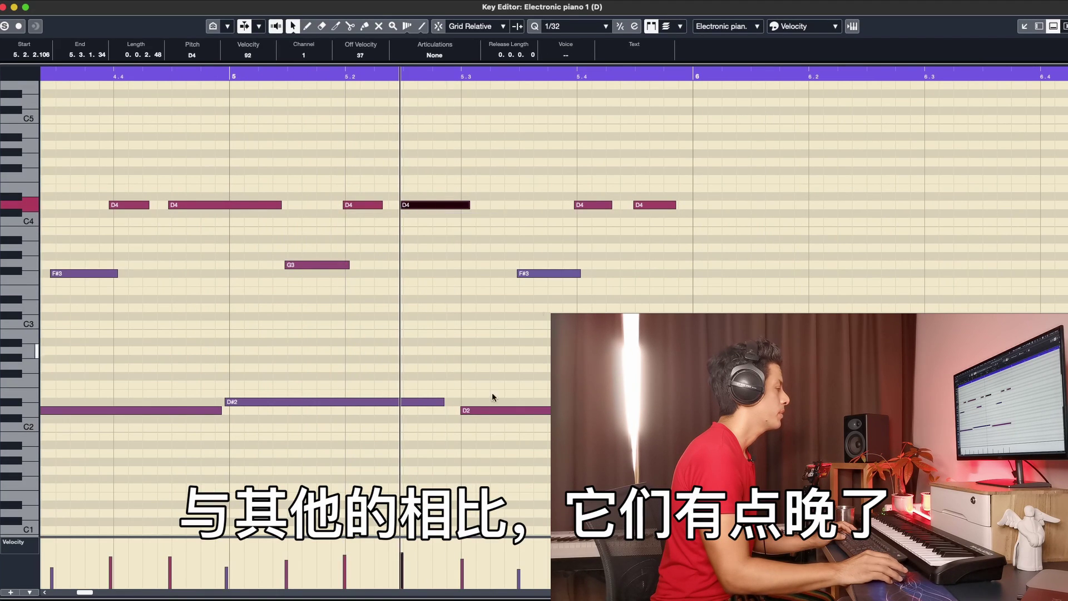
pyautogui.moveTo(94, 594); pyautogui.dragTo(87, 594)
pyautogui.moveTo(388, 206); pyautogui.dragTo(387, 206)
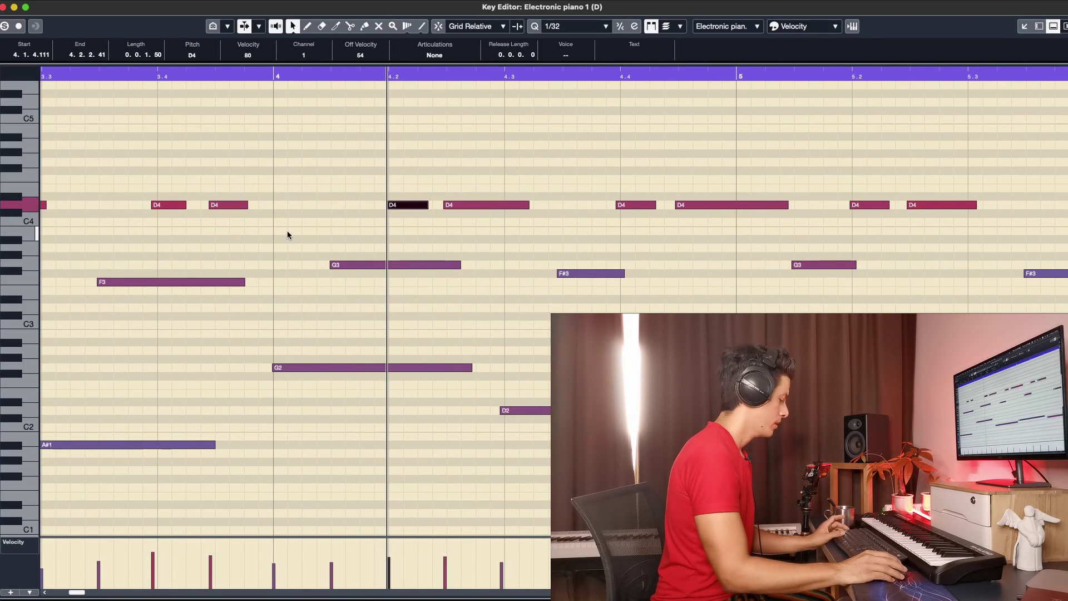
pyautogui.click(1031, 27)
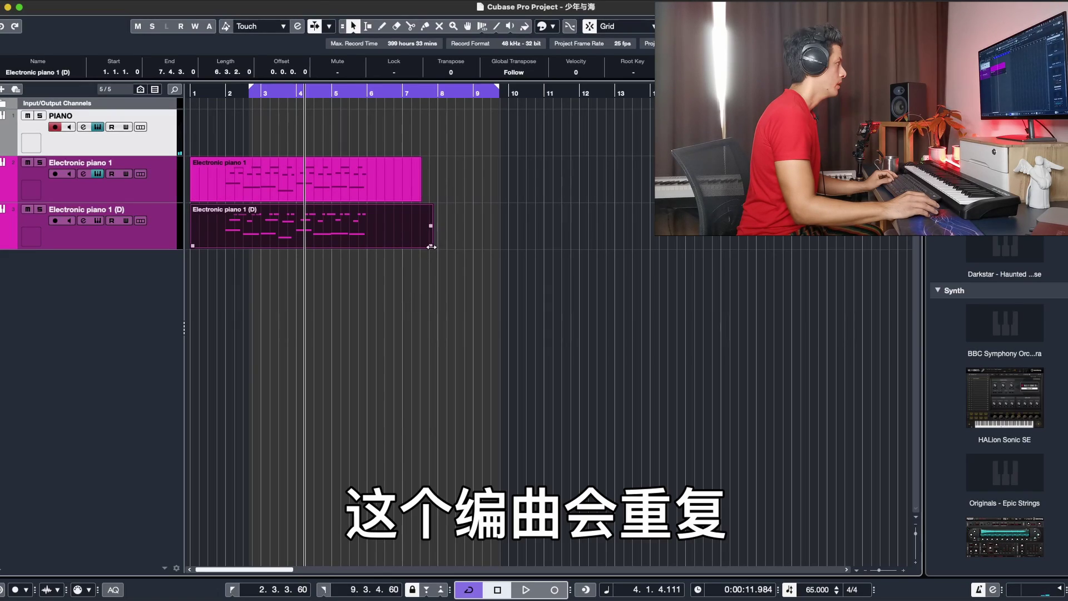
# - Trim both electronic piano parts to run from about 1.4.2 to about 6.1.3
pyautogui.moveTo(432, 245); pyautogui.dragTo(372, 242)
pyautogui.click(420, 195)
pyautogui.moveTo(420, 194); pyautogui.dragTo(371, 195)
pyautogui.click(364, 287)
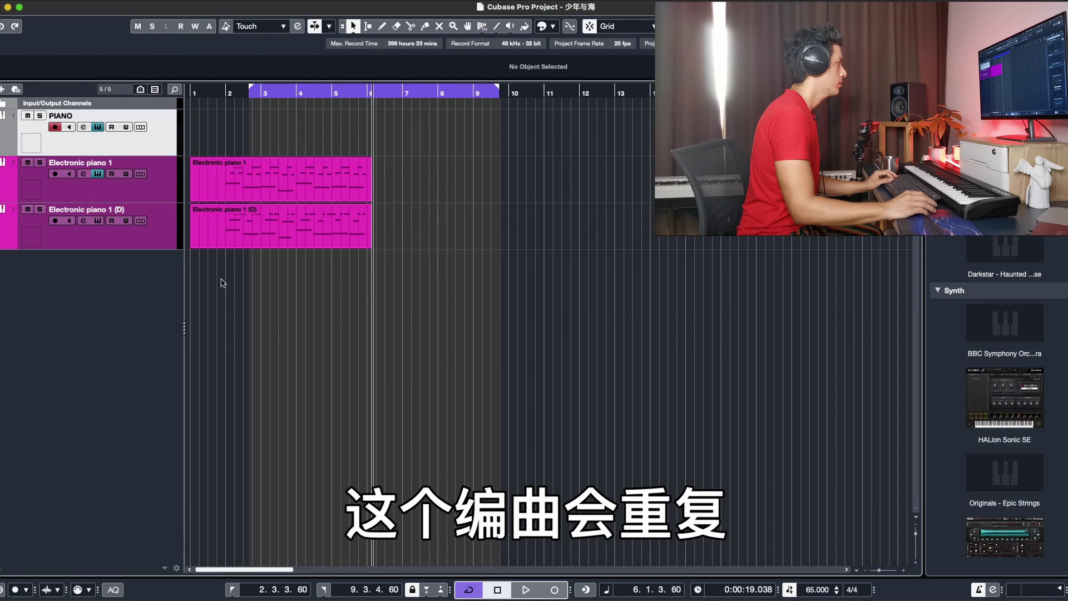
pyautogui.moveTo(192, 247); pyautogui.dragTo(220, 247)
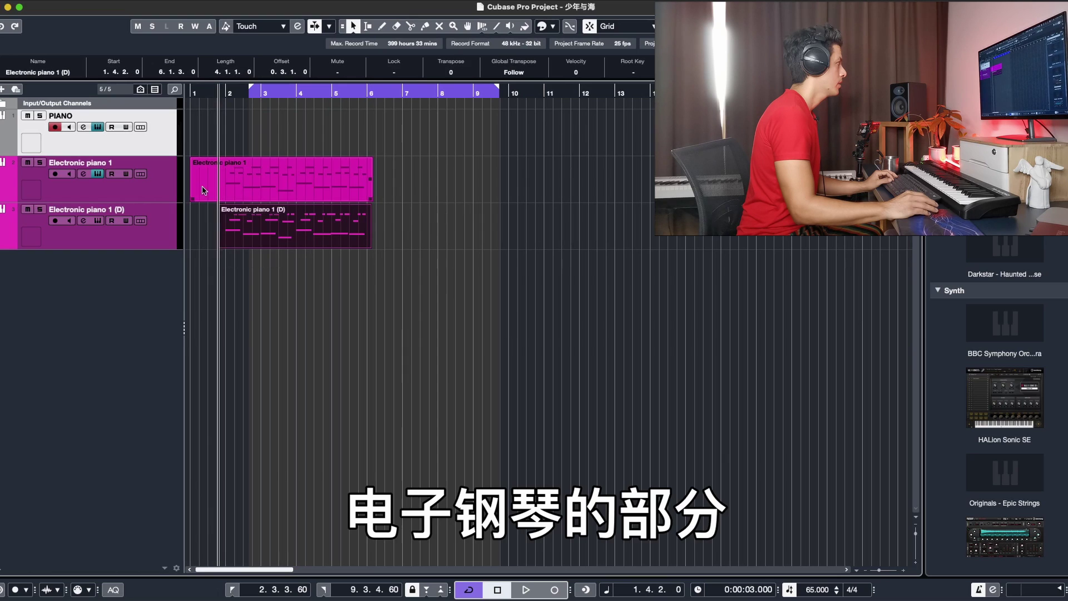
pyautogui.moveTo(194, 198); pyautogui.dragTo(220, 201)
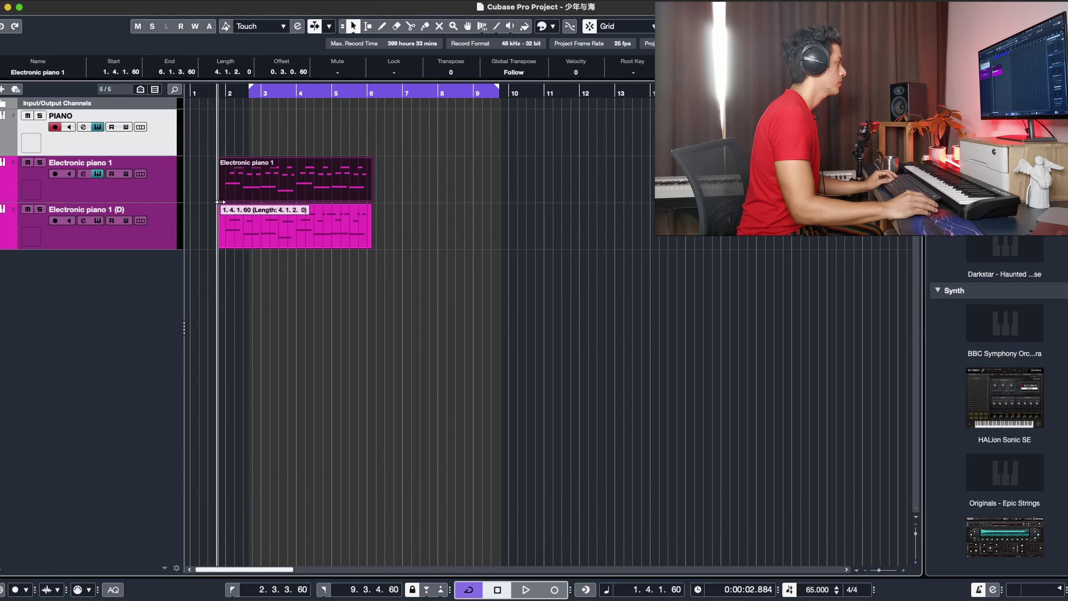
# - Duplicate both electronic piano parts with the copies starting at 5.4.2, and play the repeat with the cycle range ending at 10.3.2.60
pyautogui.click(278, 269)
pyautogui.moveTo(358, 280); pyautogui.dragTo(326, 165)
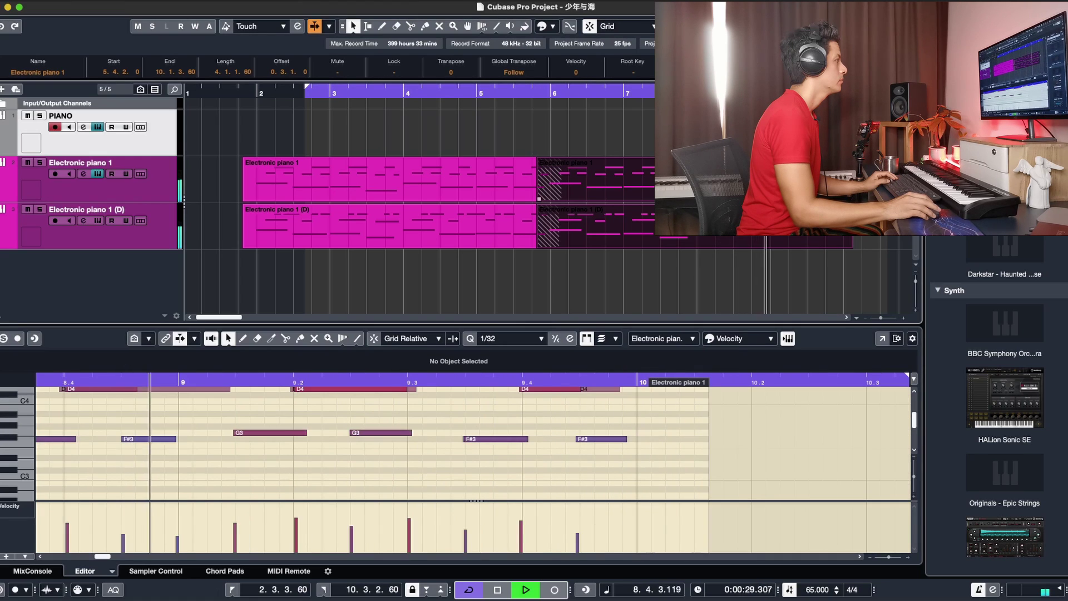
pyautogui.press('space')
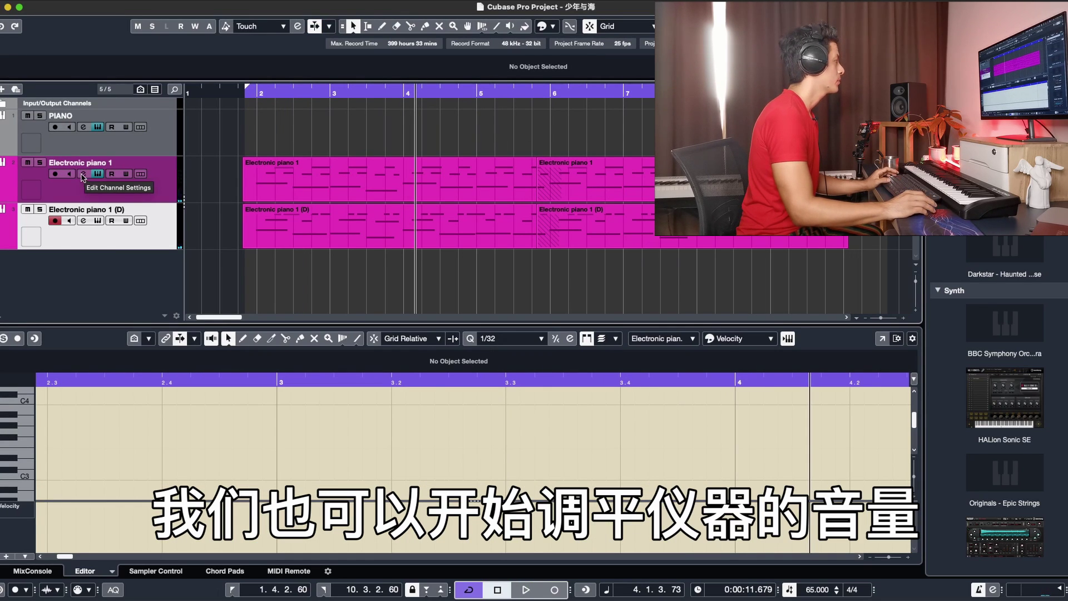
# - Lower the pre gain of the Electronic piano 1 channel to -1.4 dB and check the track levels in the MixConsole
pyautogui.click(83, 175)
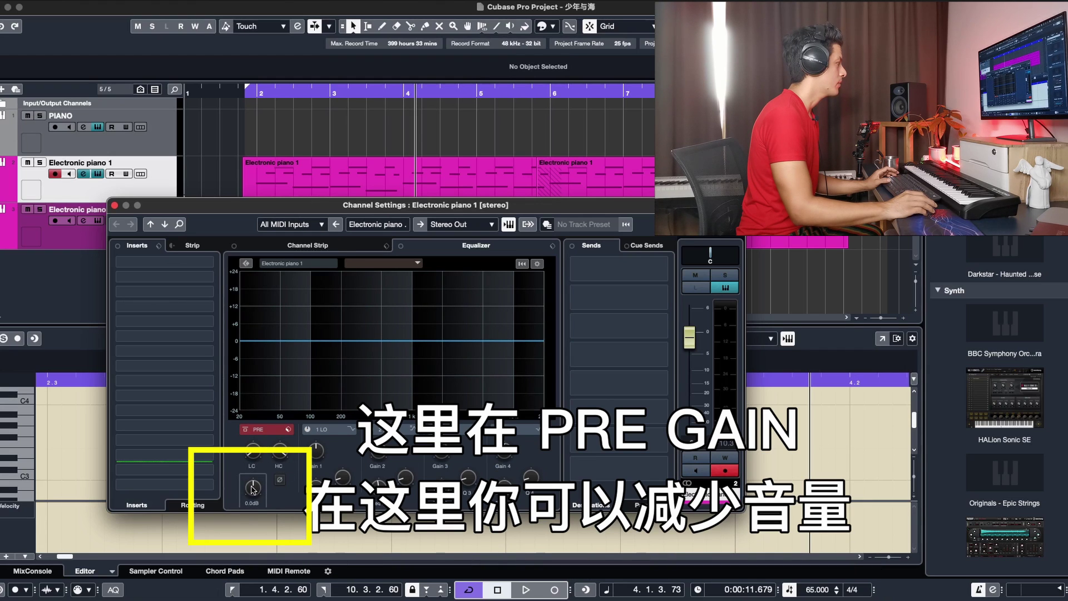
pyautogui.moveTo(253, 493); pyautogui.dragTo(253, 491)
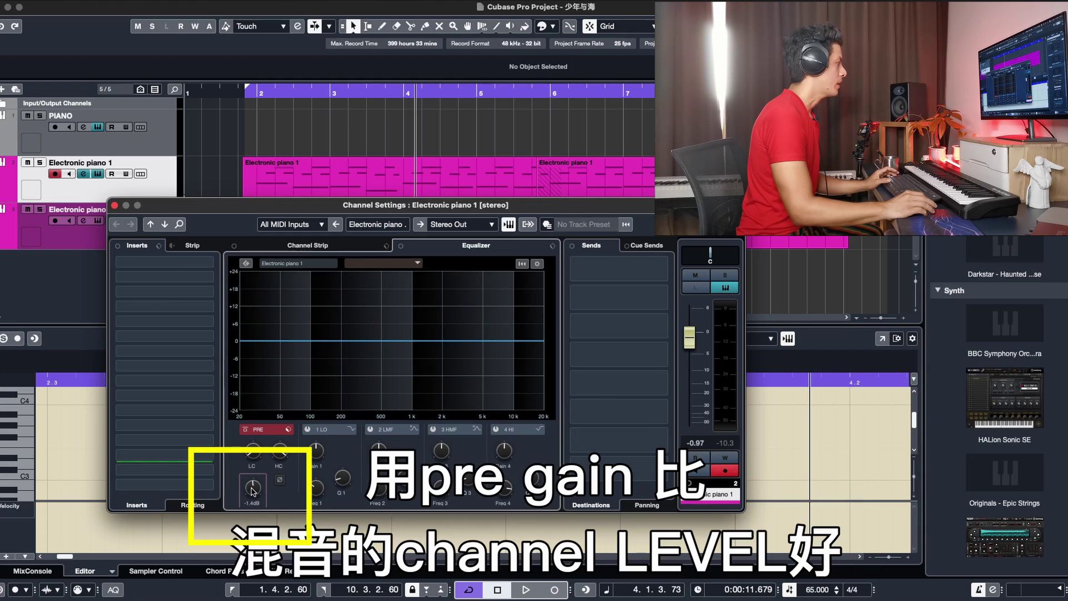
pyautogui.click(114, 205)
pyautogui.press('F3')
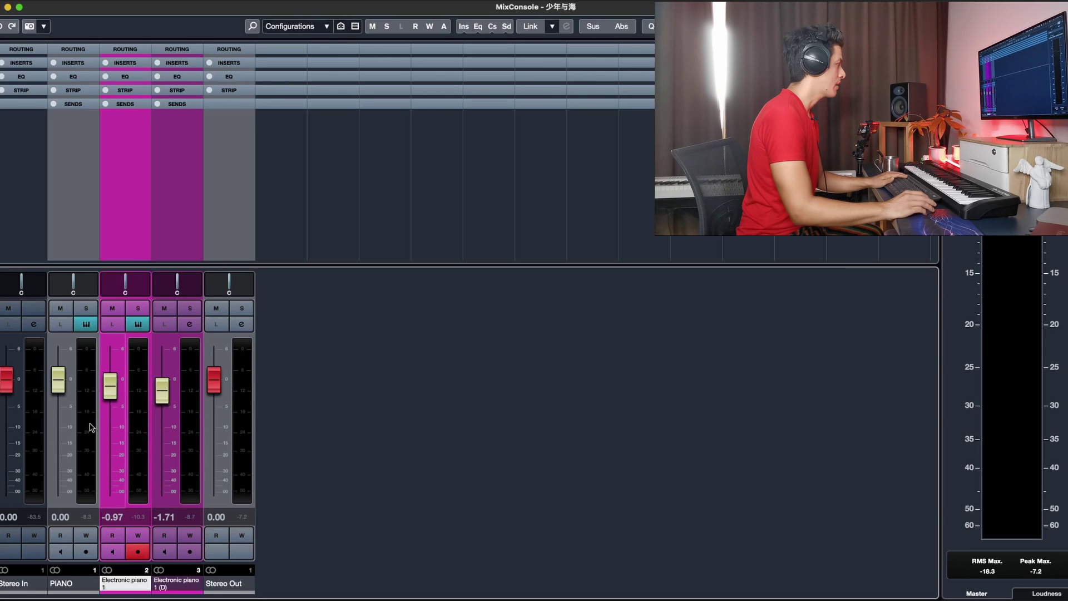
pyautogui.press('F3')
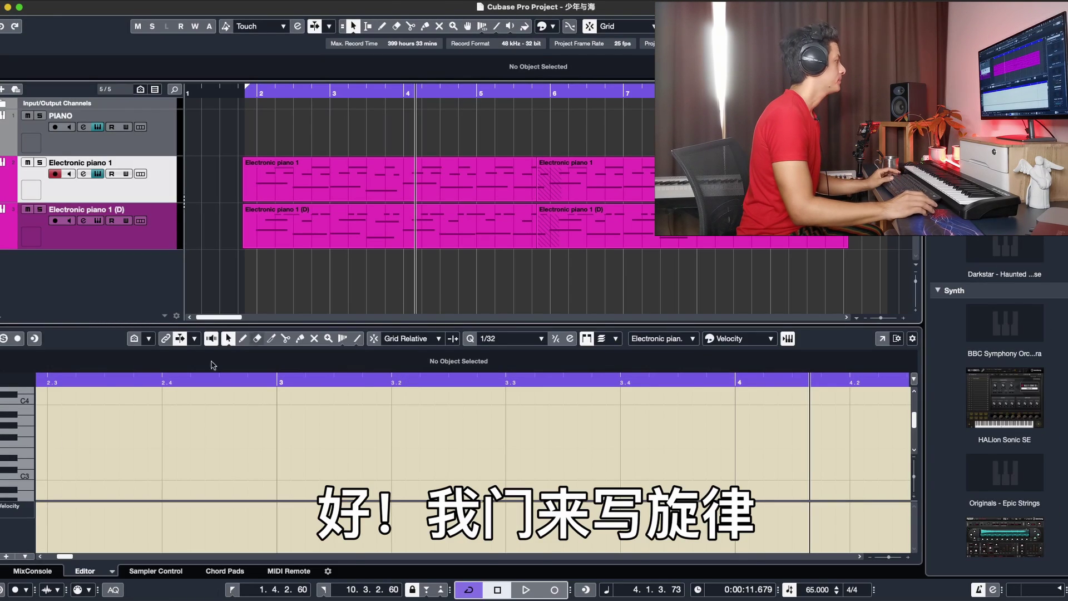
# - Hide the lower Key Editor, then colour the PIANO track red and make it slightly taller
pyautogui.press('super+alt+e')
pyautogui.click(375, 95)
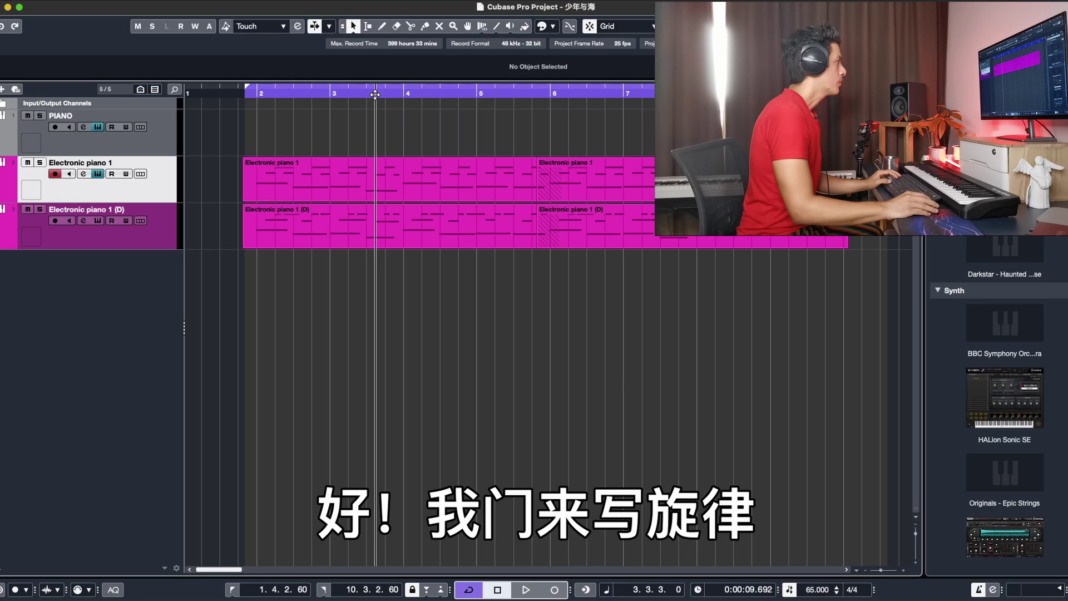
pyautogui.click(161, 150)
pyautogui.click(10, 146)
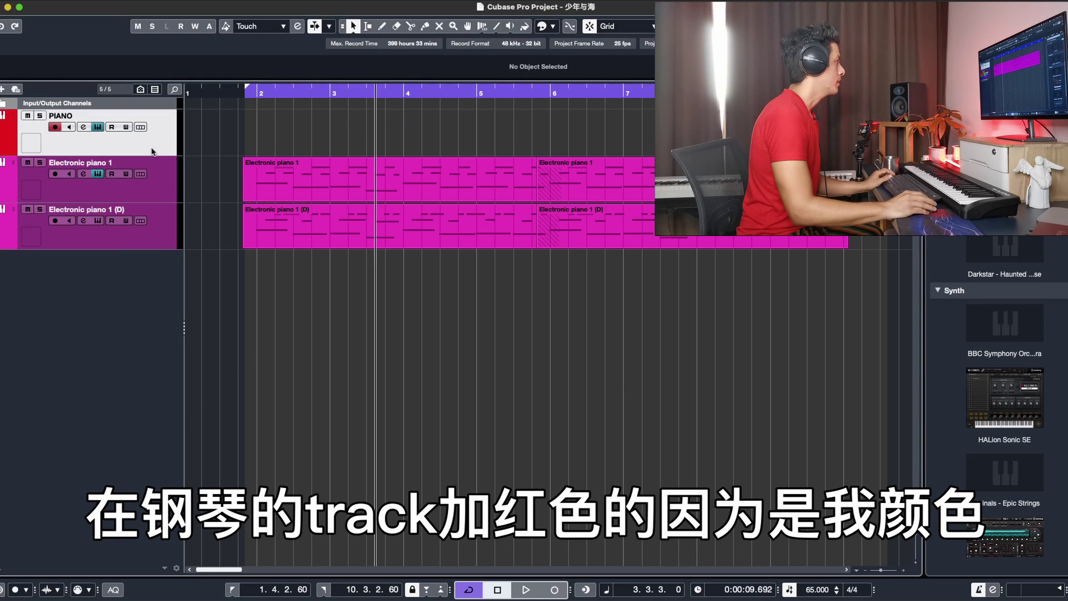
pyautogui.moveTo(158, 154); pyautogui.dragTo(157, 162)
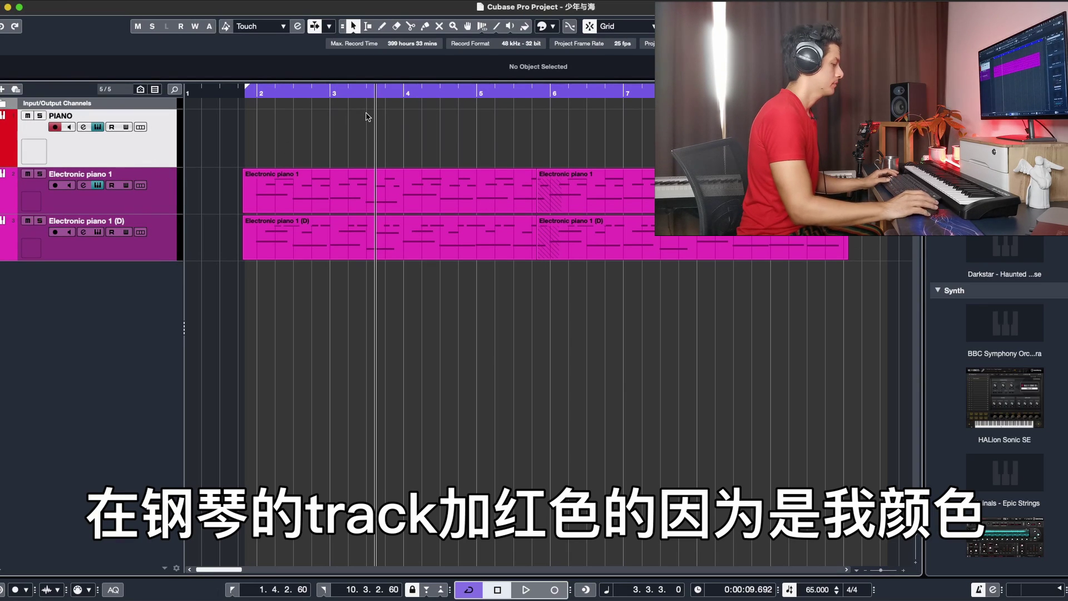
# - Play the electronic piano arrangement while rehearsing the melody on the PIANO track
pyautogui.press('space')
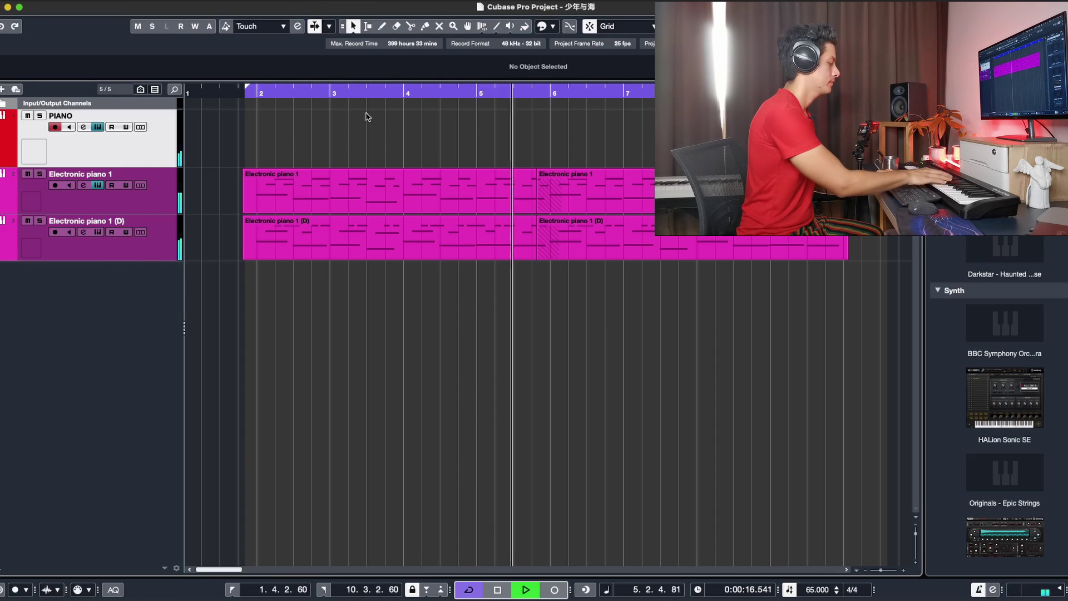
pyautogui.click(495, 91)
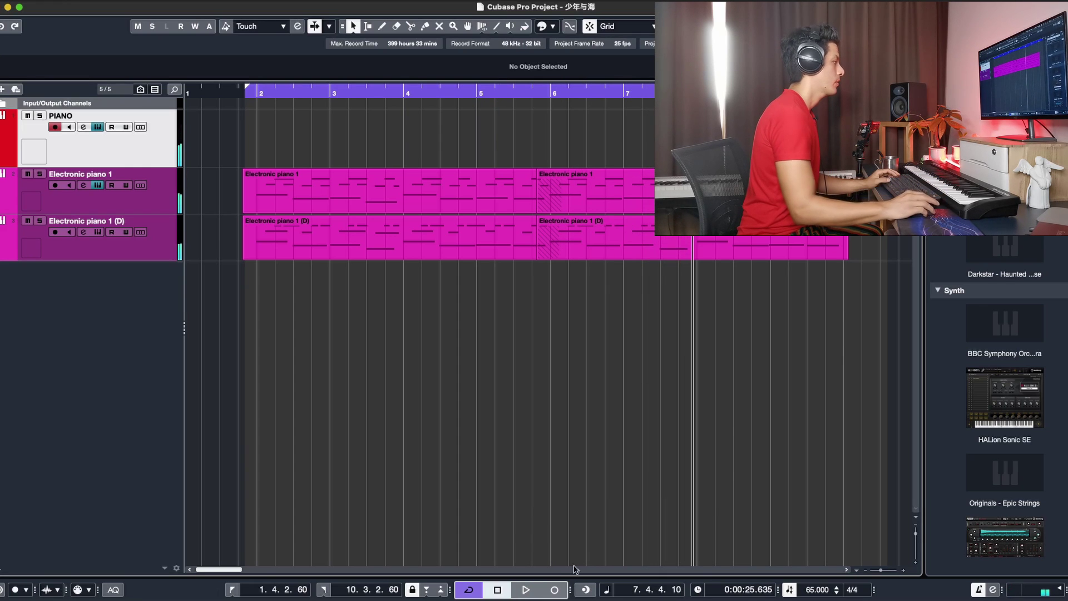
# - Switch to the music player, listen to the vocal melody of 少年与海 from about 00:22 to 00:34, and return to the Cubase project
pyautogui.click(380, 577)
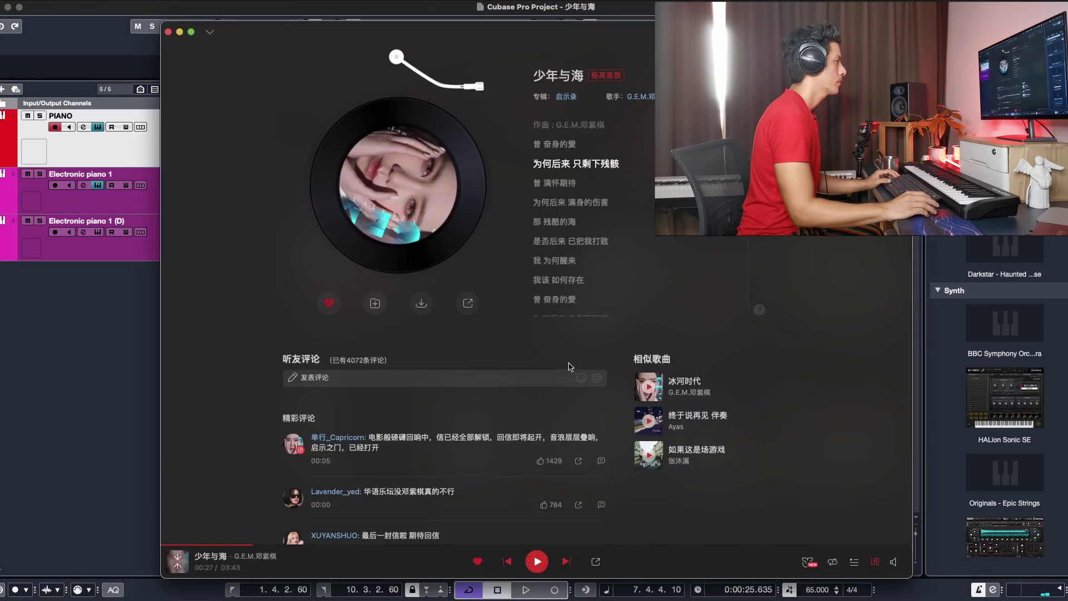
pyautogui.click(224, 545)
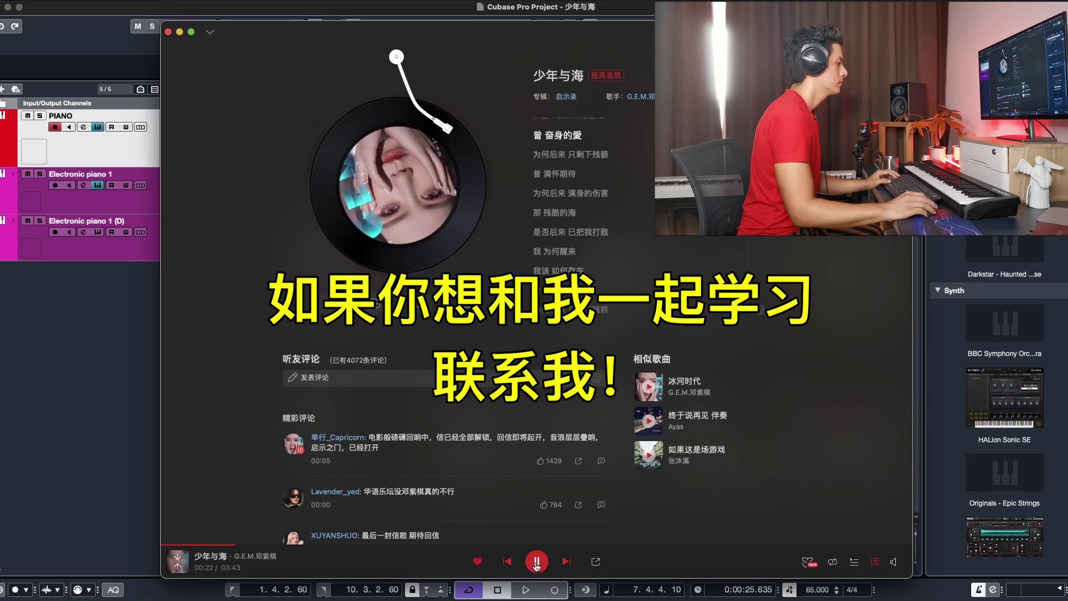
pyautogui.click(535, 563)
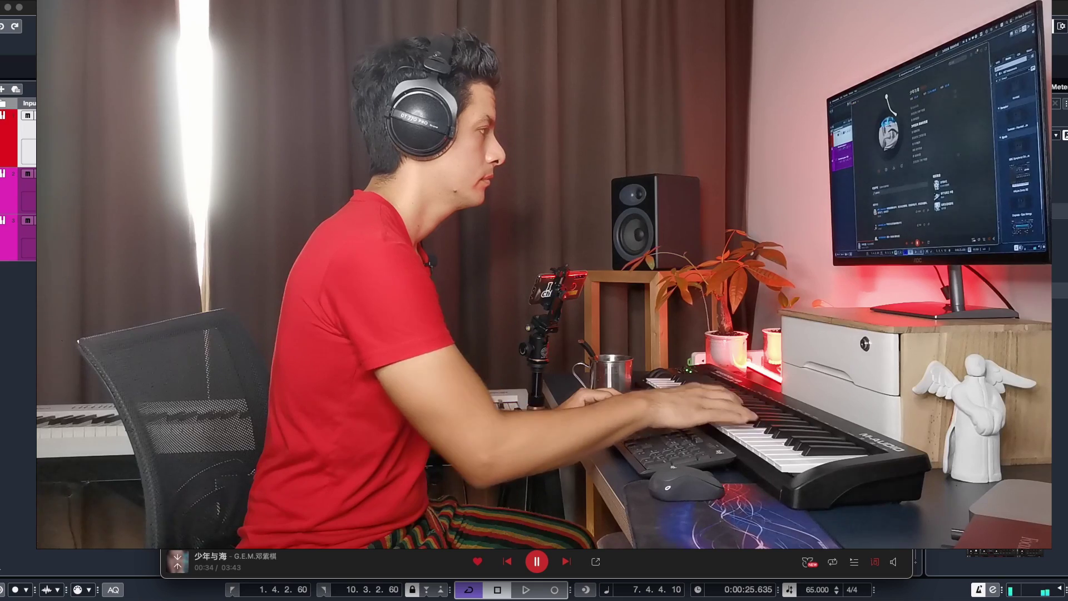
pyautogui.press('space')
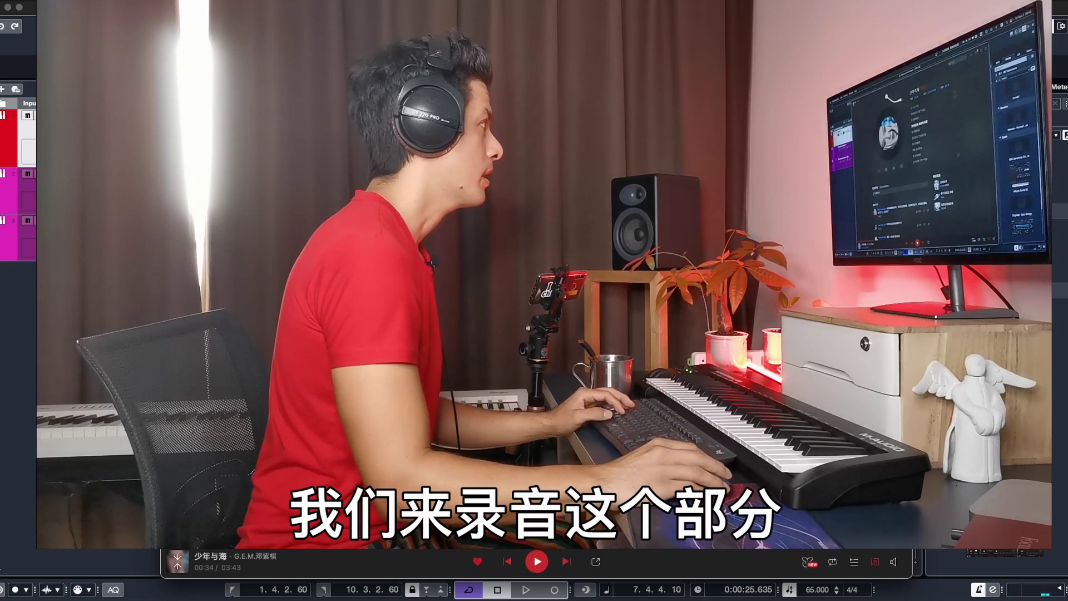
pyautogui.press('super+Tab')
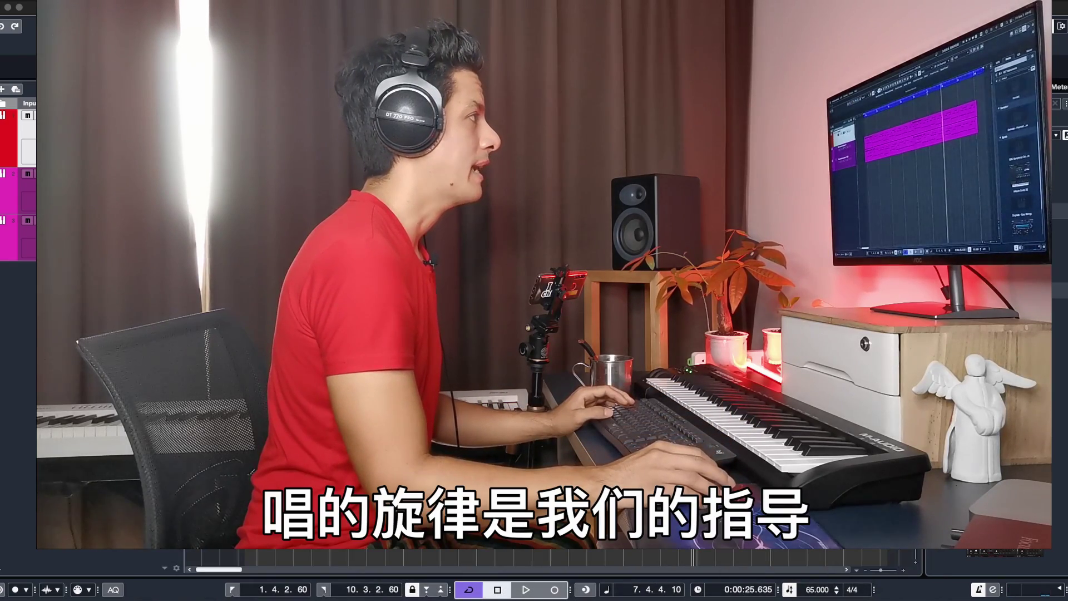
# - Record the vocal melody on the PIANO track starting from 5.3.1 and continuing past bar 9
pyautogui.click(513, 555)
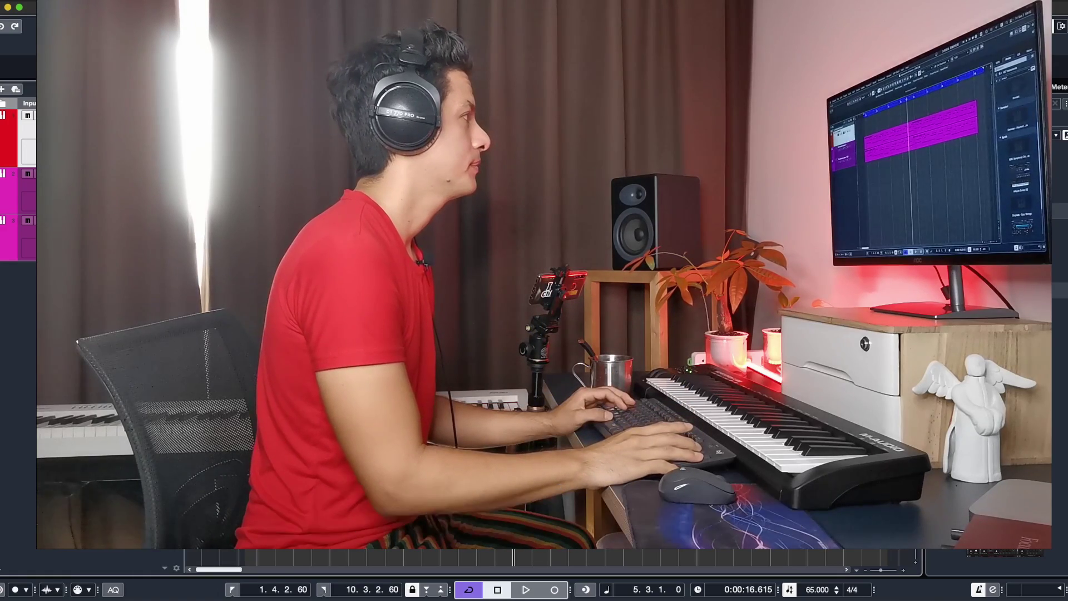
pyautogui.press('KP_Multiply')
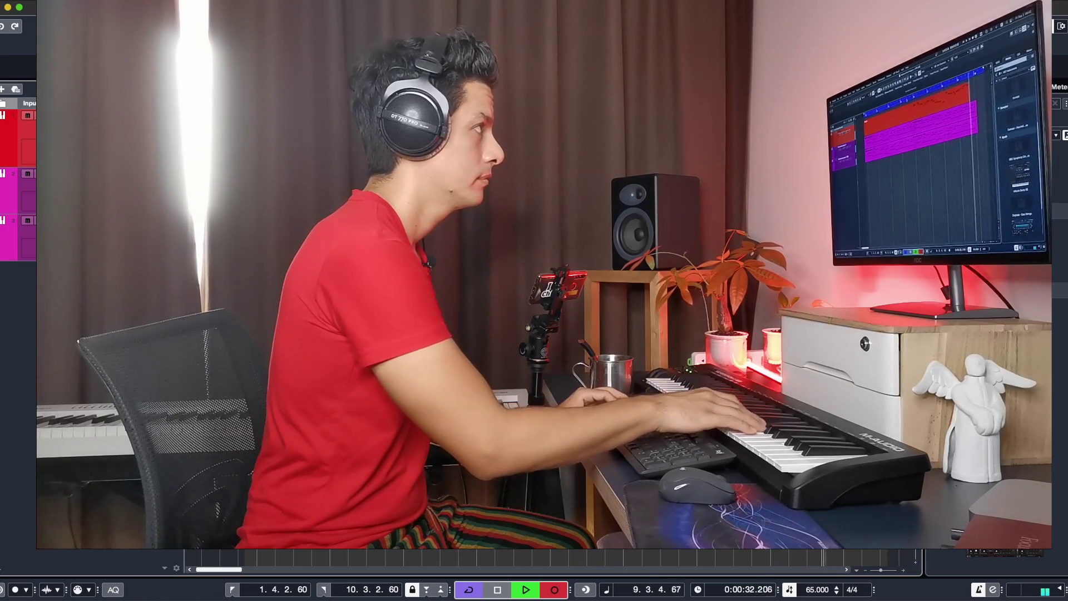
pyautogui.press('space')
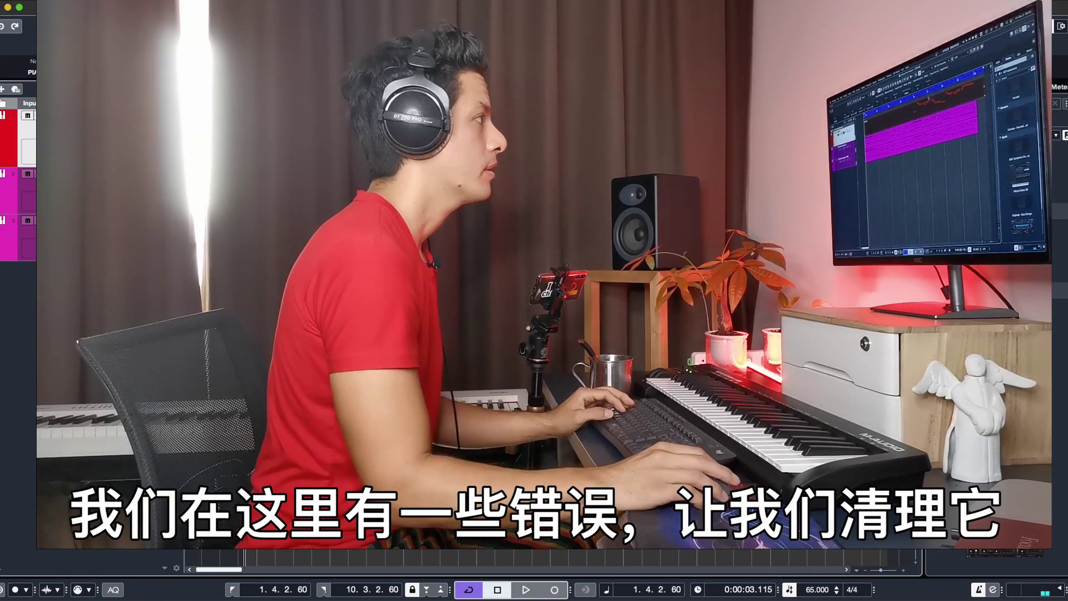
# - Open the PIANO recording in the Key Editor, change F#3 to F3 and E3 to D#3 after 7.2, and play the corrected passage
pyautogui.press('Return')
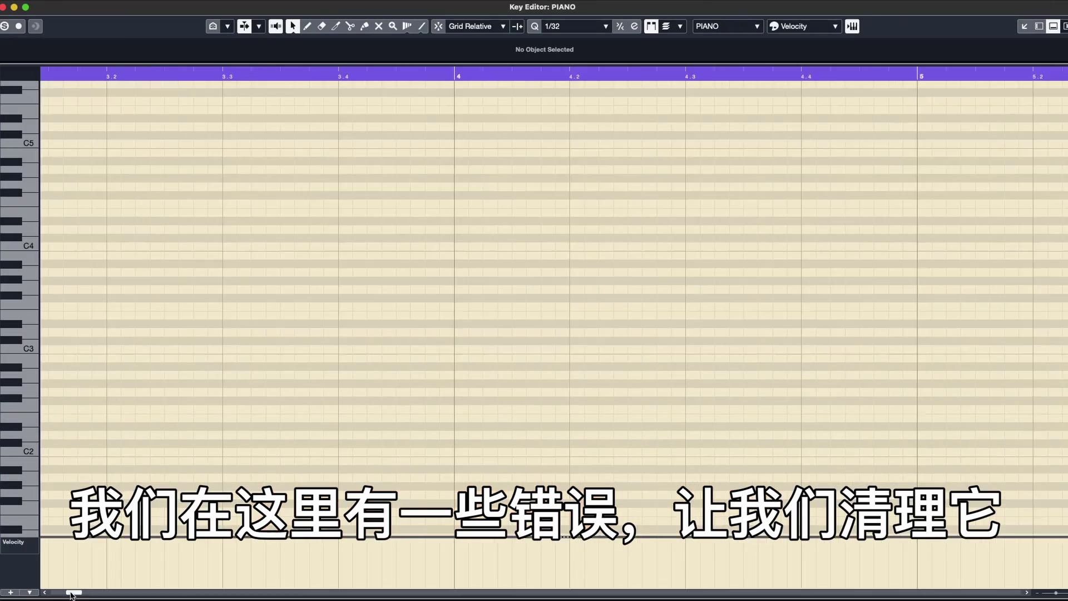
pyautogui.moveTo(72, 593); pyautogui.dragTo(88, 593)
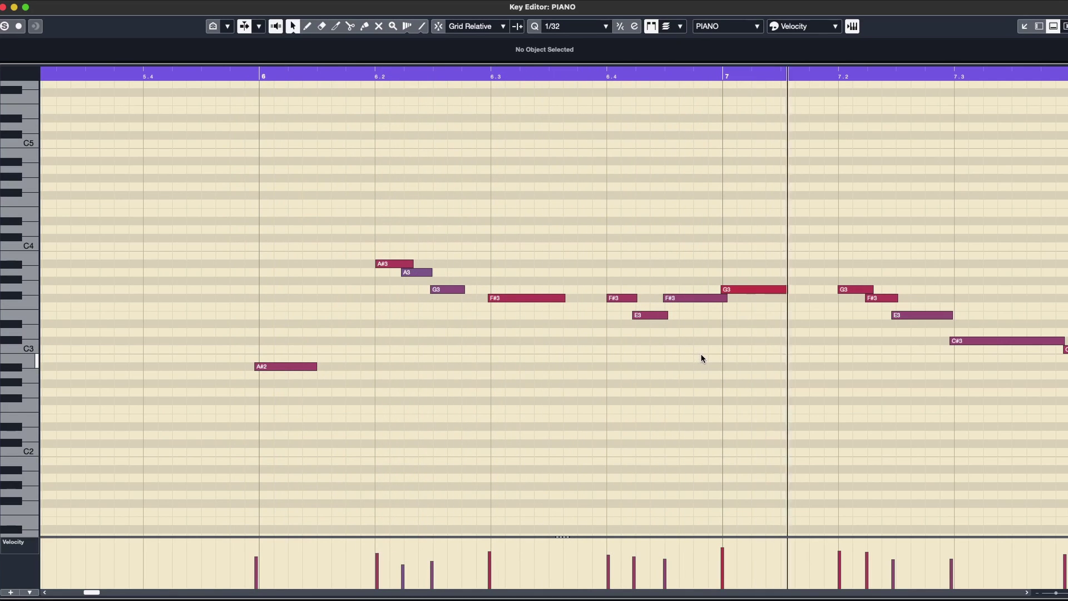
pyautogui.click(879, 300)
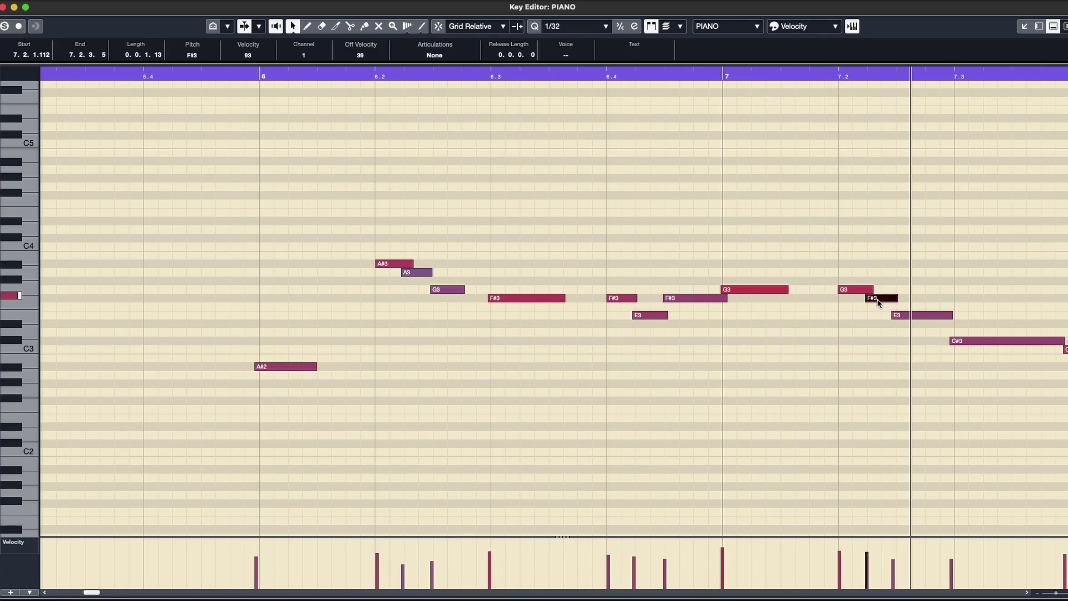
pyautogui.moveTo(878, 304); pyautogui.dragTo(863, 305)
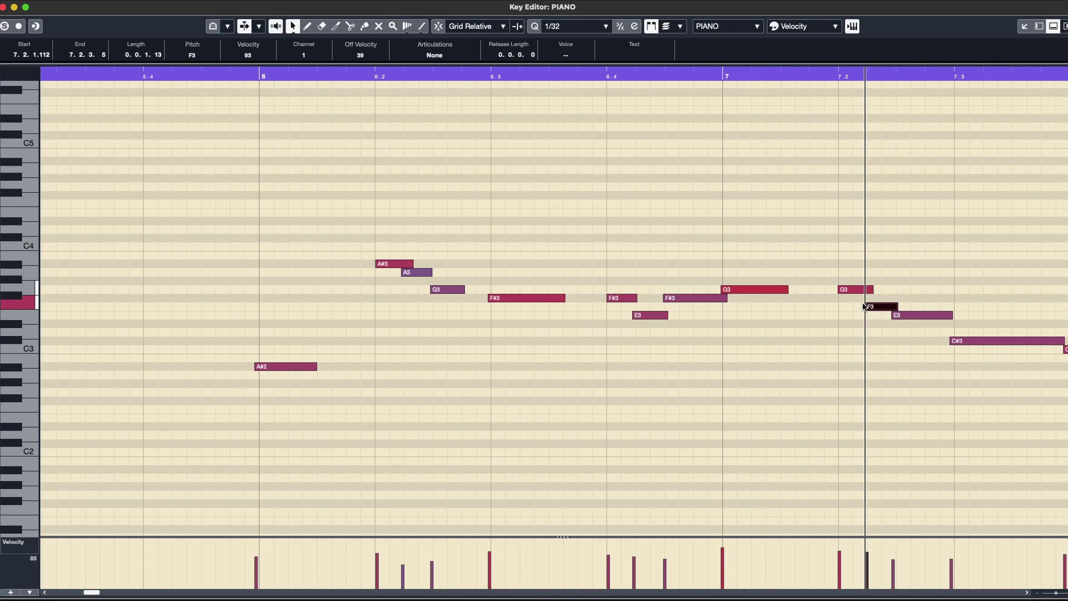
pyautogui.click(899, 316)
pyautogui.moveTo(900, 321); pyautogui.dragTo(903, 330)
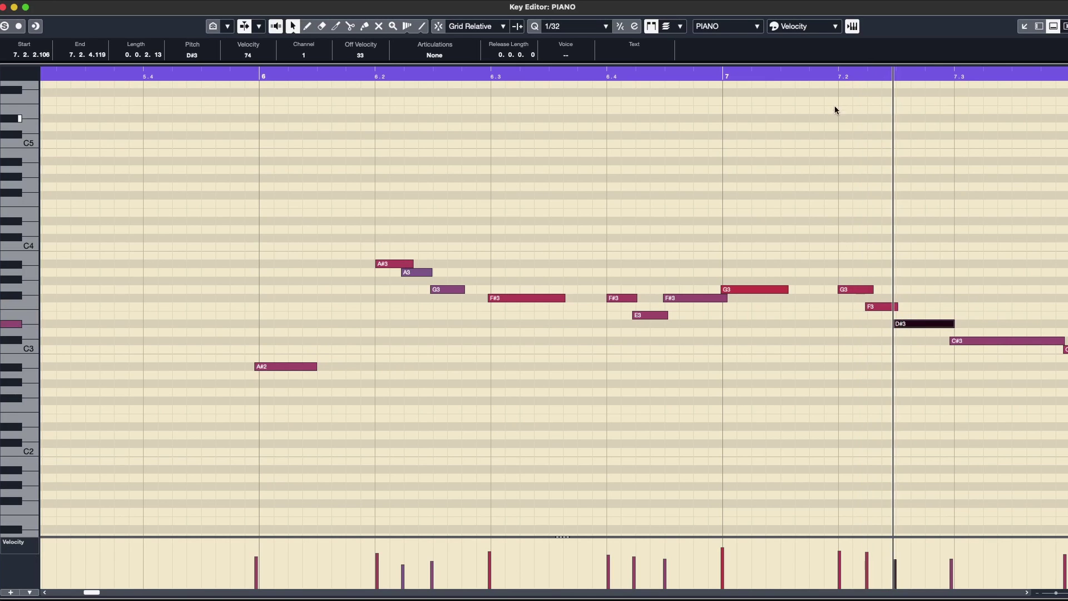
pyautogui.click(826, 74)
pyautogui.press('space')
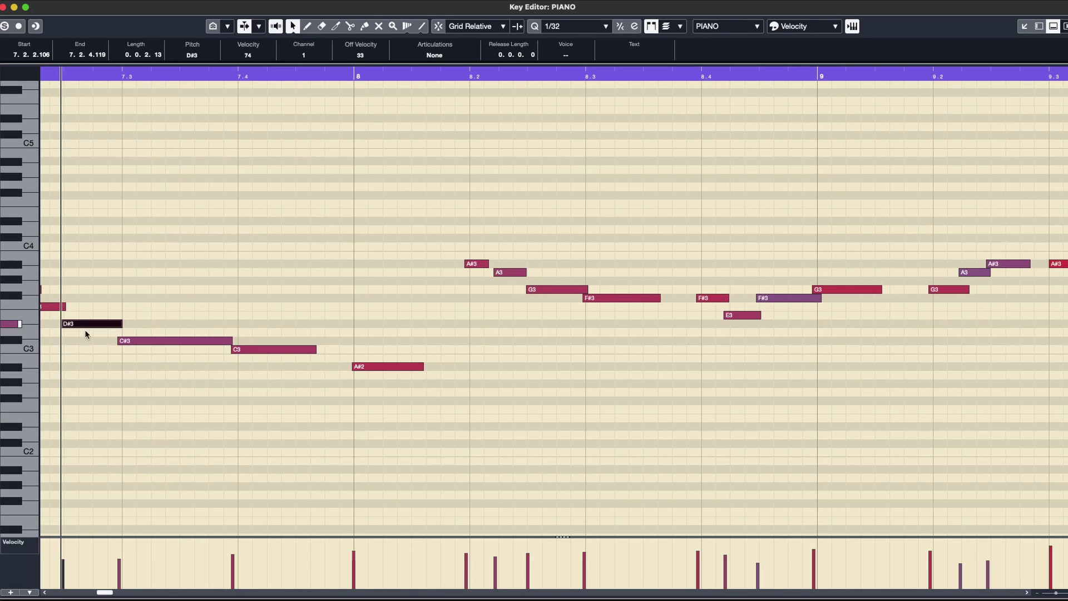
# - Change the C#3 note just before 7.3 to D3 and play the corrected passage from just before 7.2
pyautogui.moveTo(109, 596); pyautogui.dragTo(107, 595)
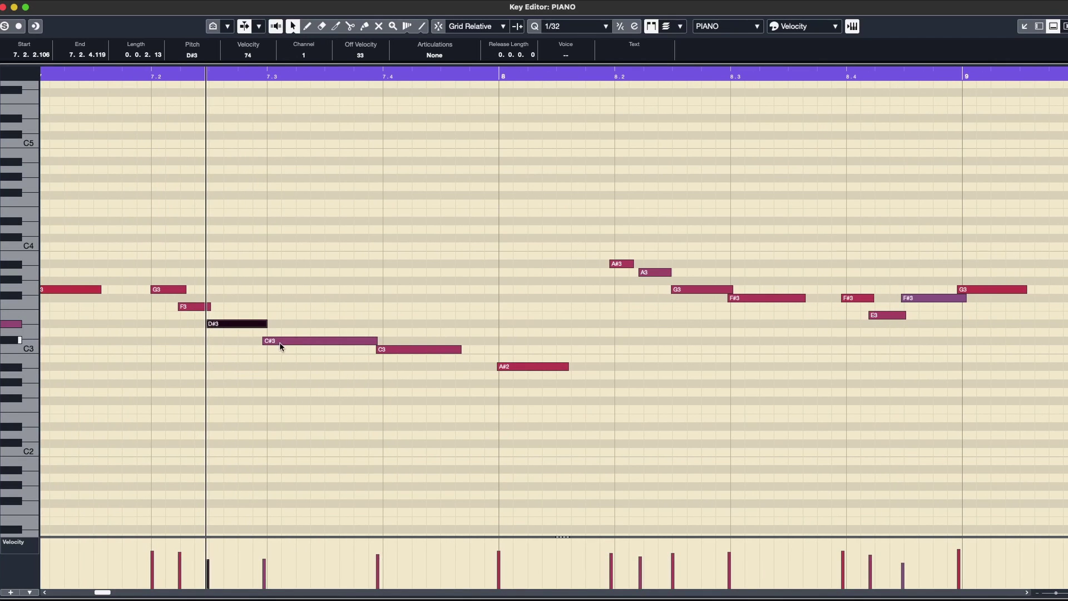
pyautogui.click(280, 345)
pyautogui.moveTo(280, 340); pyautogui.dragTo(282, 339)
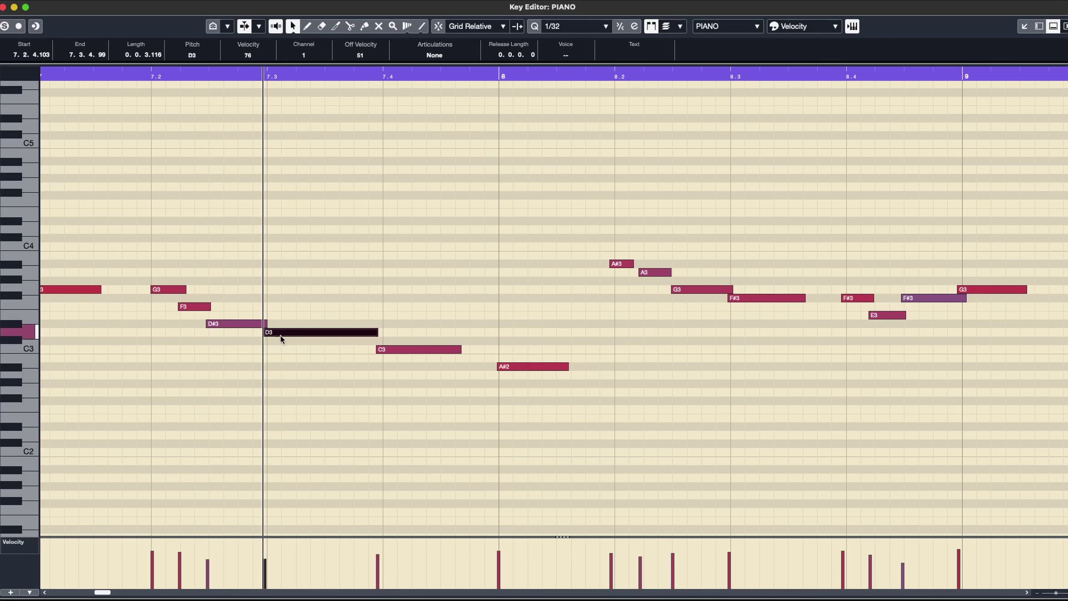
pyautogui.click(382, 350)
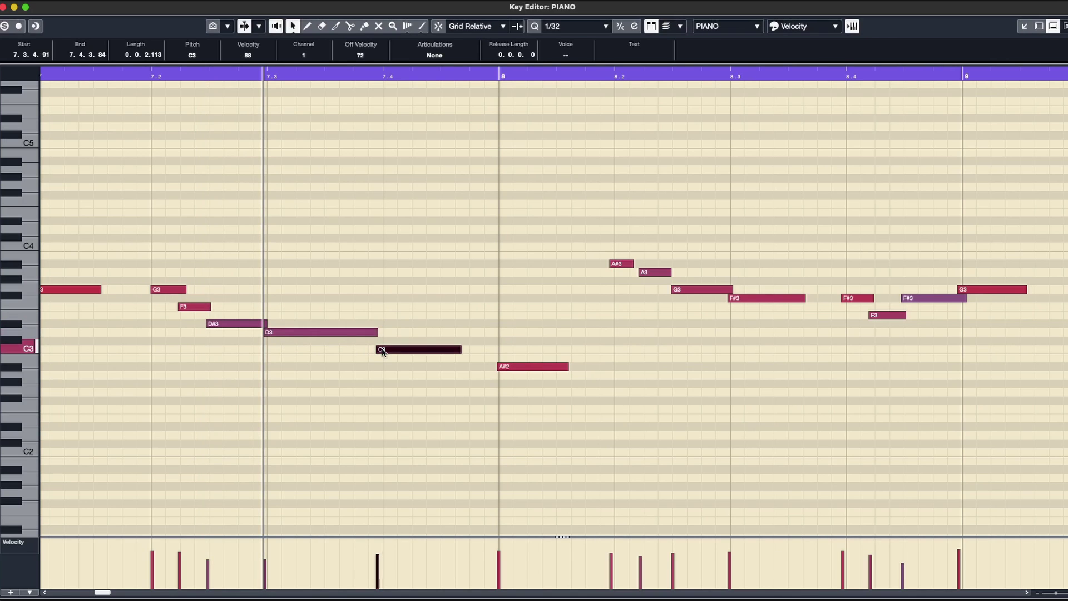
pyautogui.click(139, 74)
pyautogui.click(309, 164)
pyautogui.press('space')
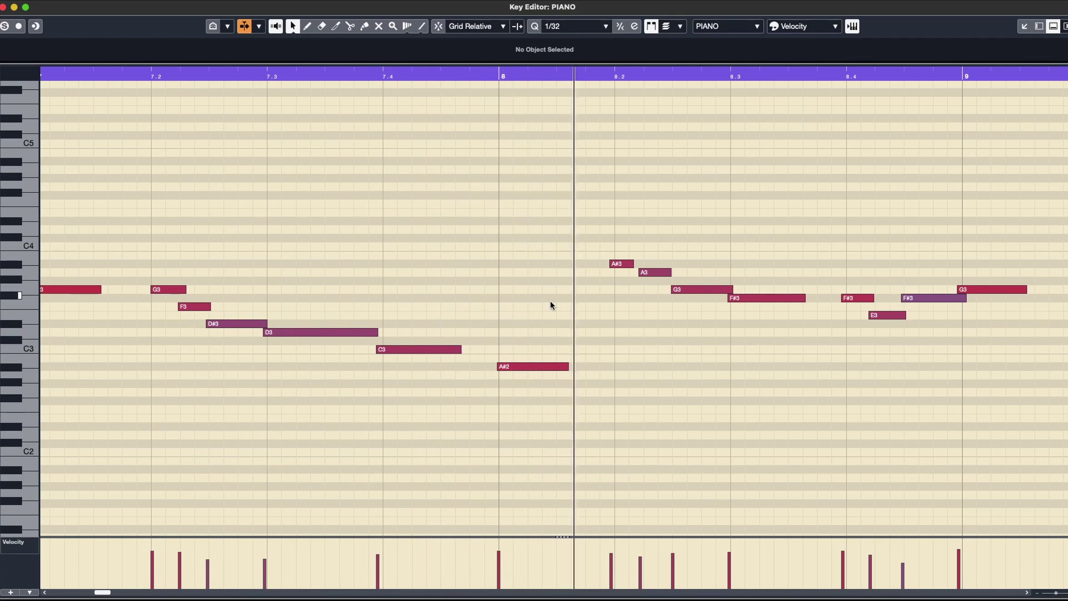
# - Close the Key Editor window and shorten the PIANO event so it ends at 10.2.1.60
pyautogui.press('super+w')
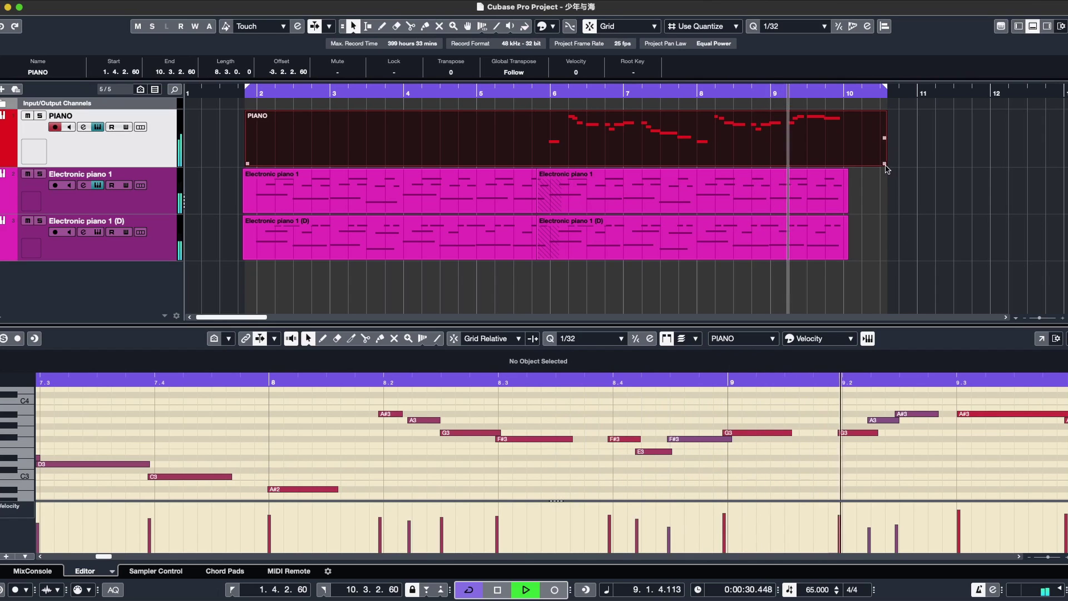
pyautogui.moveTo(885, 166); pyautogui.dragTo(864, 166)
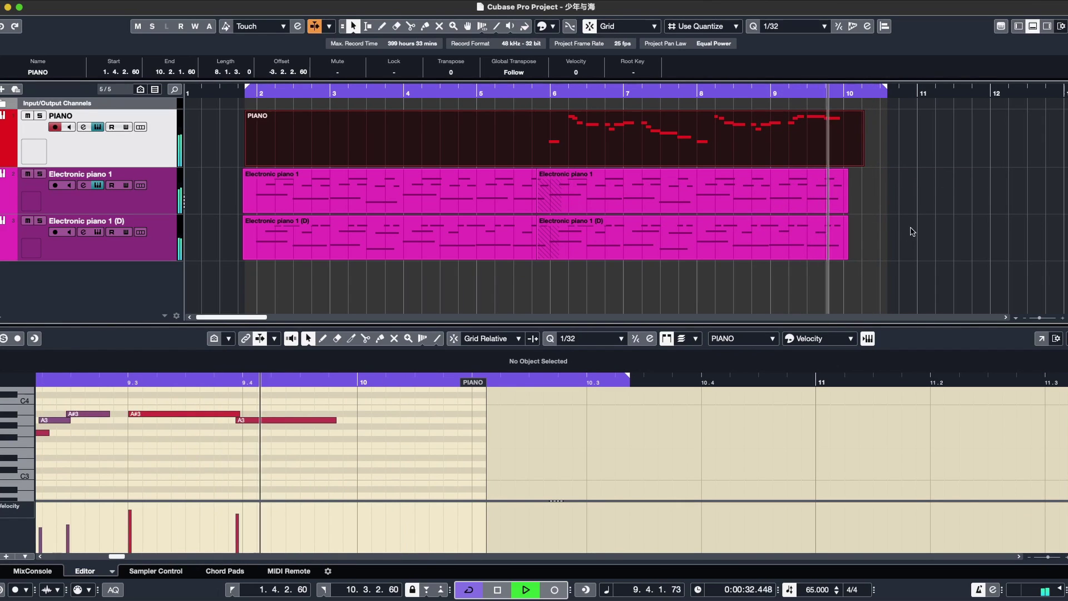
pyautogui.press('space')
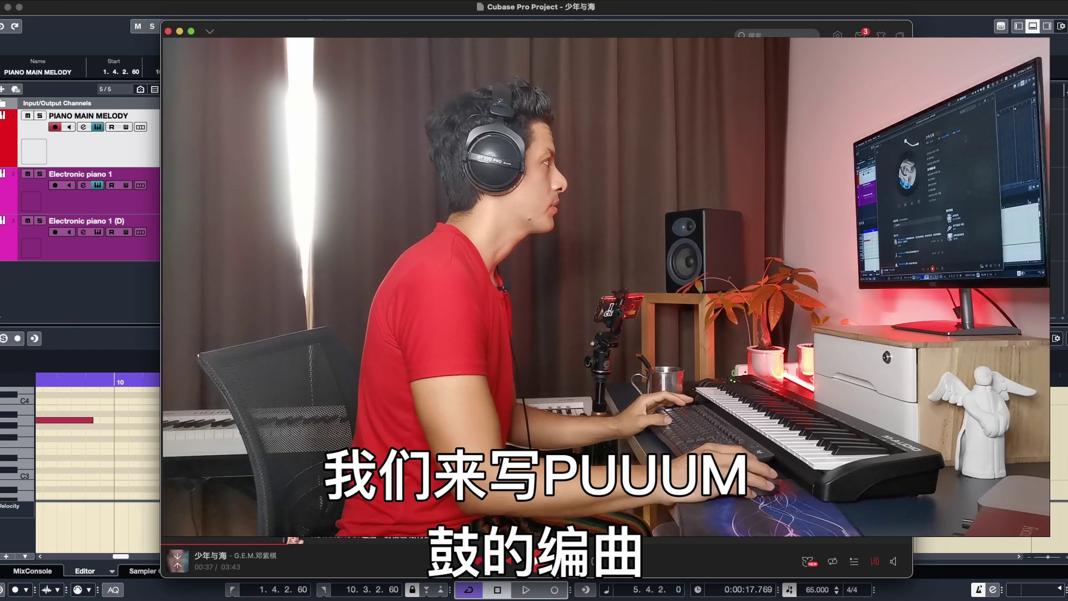
# - Return to the Cubase project and play the repeated PIANO MAIN MELODY event from around bar 10
pyautogui.click(154, 88)
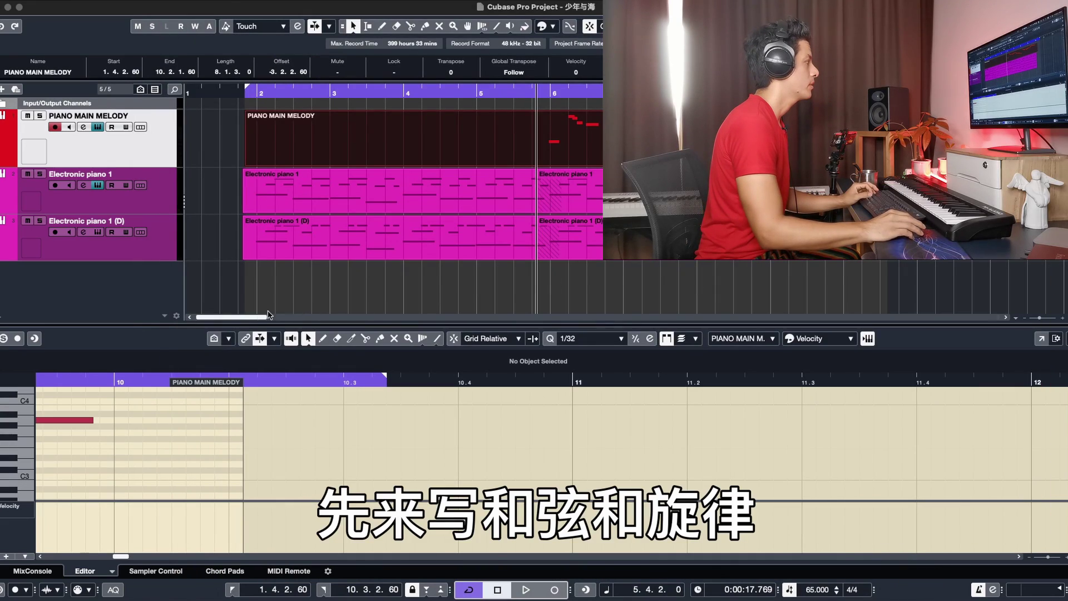
pyautogui.hscroll(3, 270, 317)
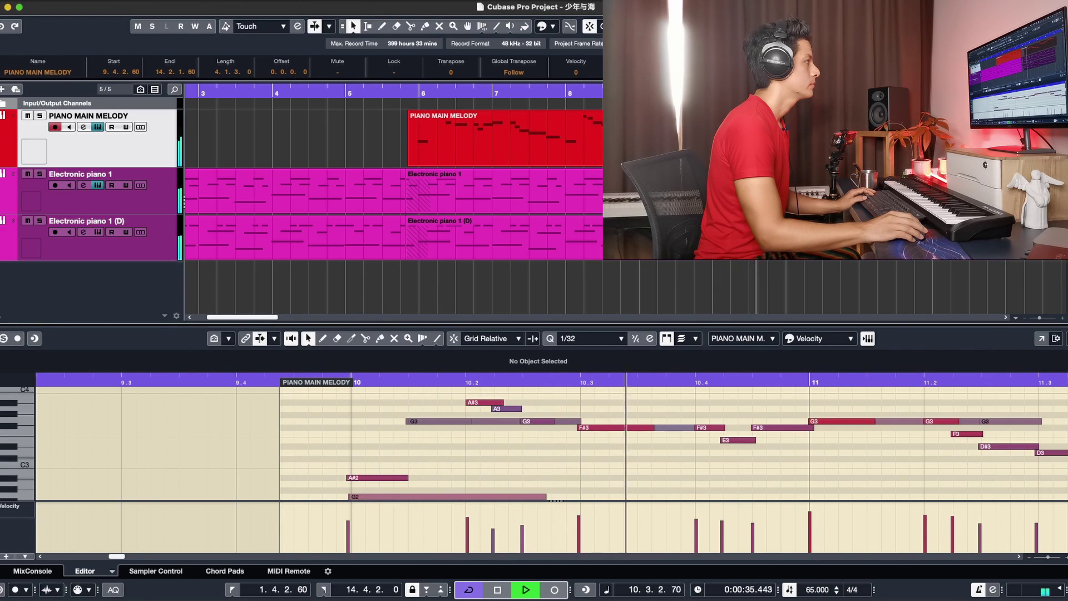
pyautogui.click(784, 270)
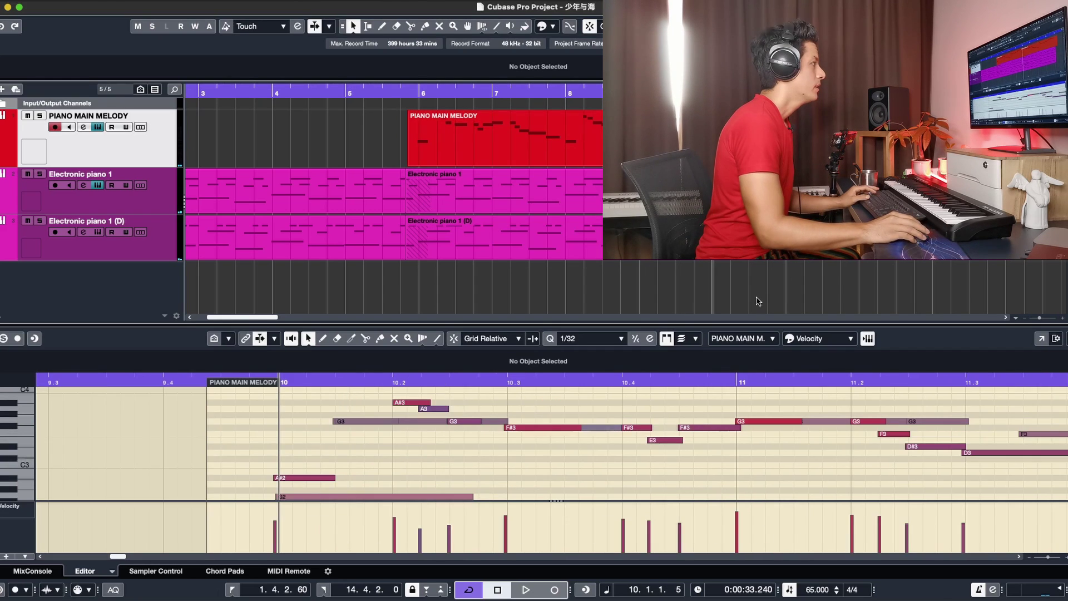
# - Listen to 少年与海 in the music player until about 00:45, return to Cubase, and play the arrangement for comparison
pyautogui.click(274, 563)
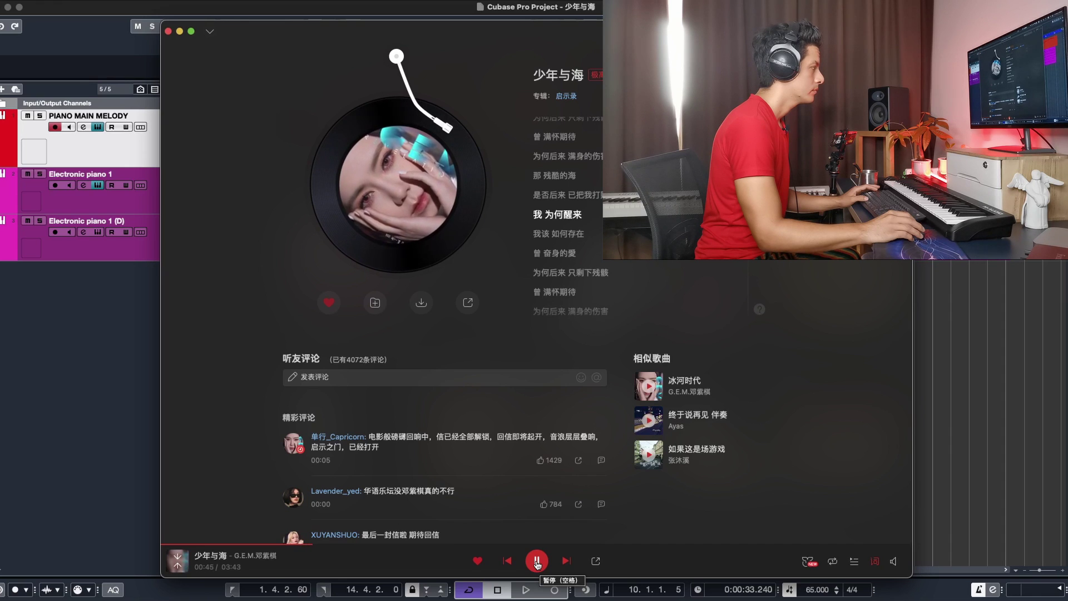
pyautogui.click(966, 374)
pyautogui.press('space')
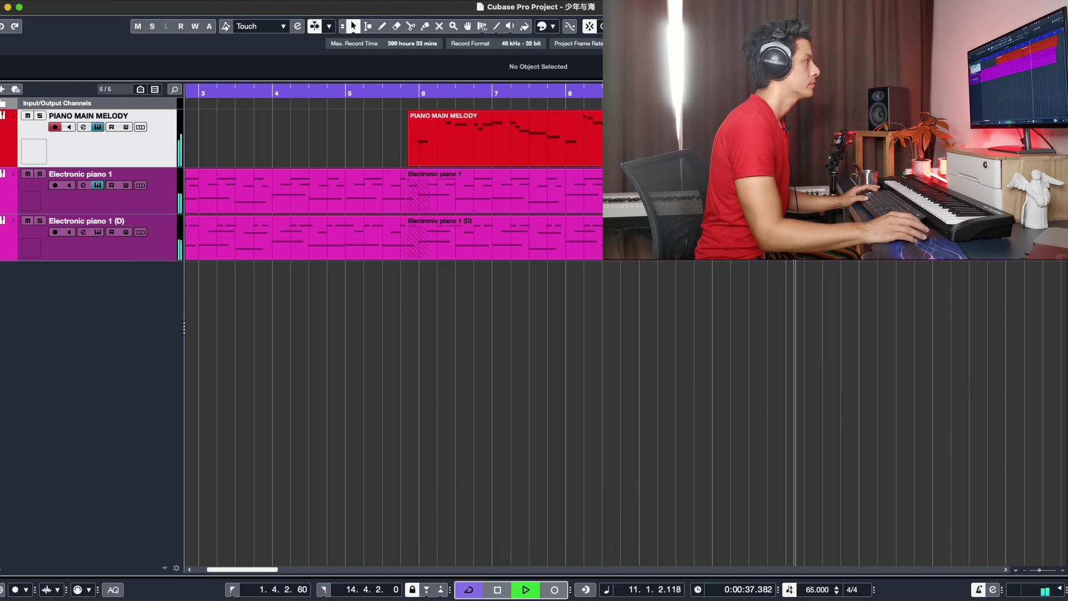
# - Open the repeated PIANO MAIN MELODY event in a separate Key Editor and delete all notes from about 12.4 onward
pyautogui.press('super+e')
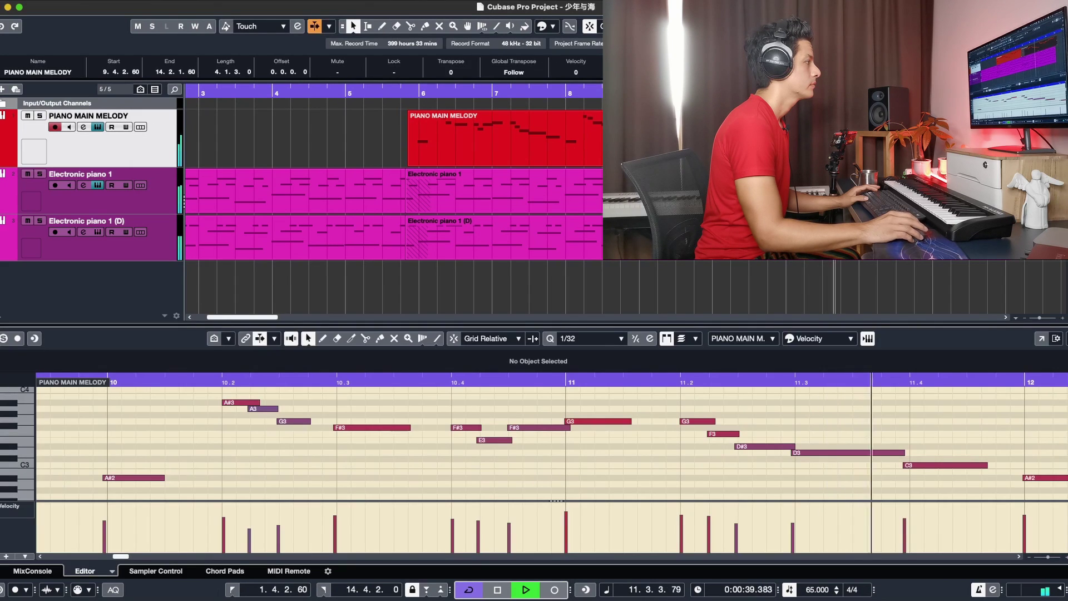
pyautogui.click(1039, 337)
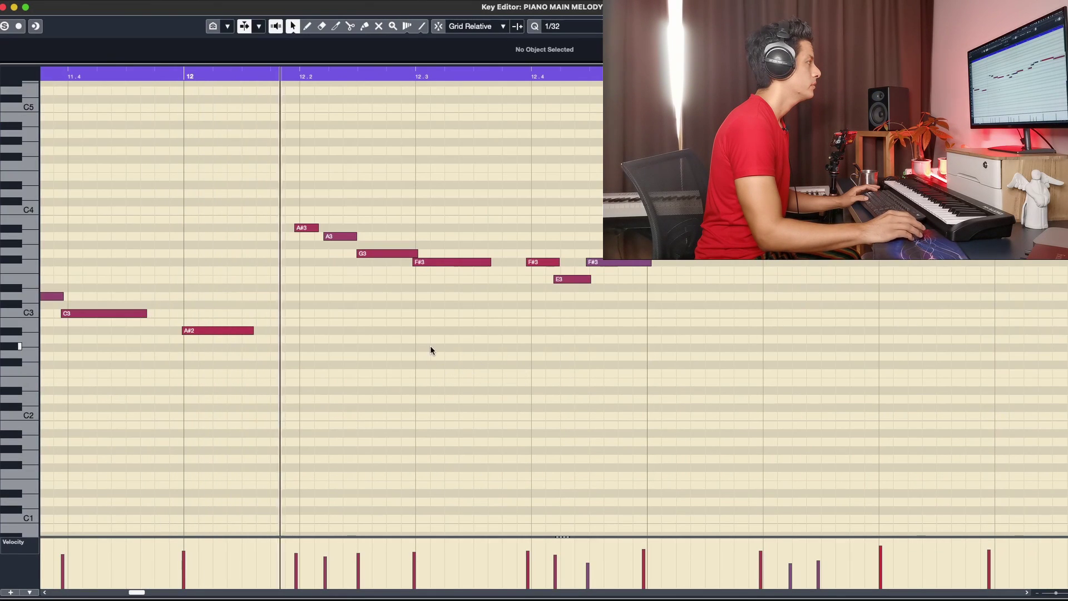
pyautogui.moveTo(531, 252); pyautogui.dragTo(662, 324)
pyautogui.press('Delete')
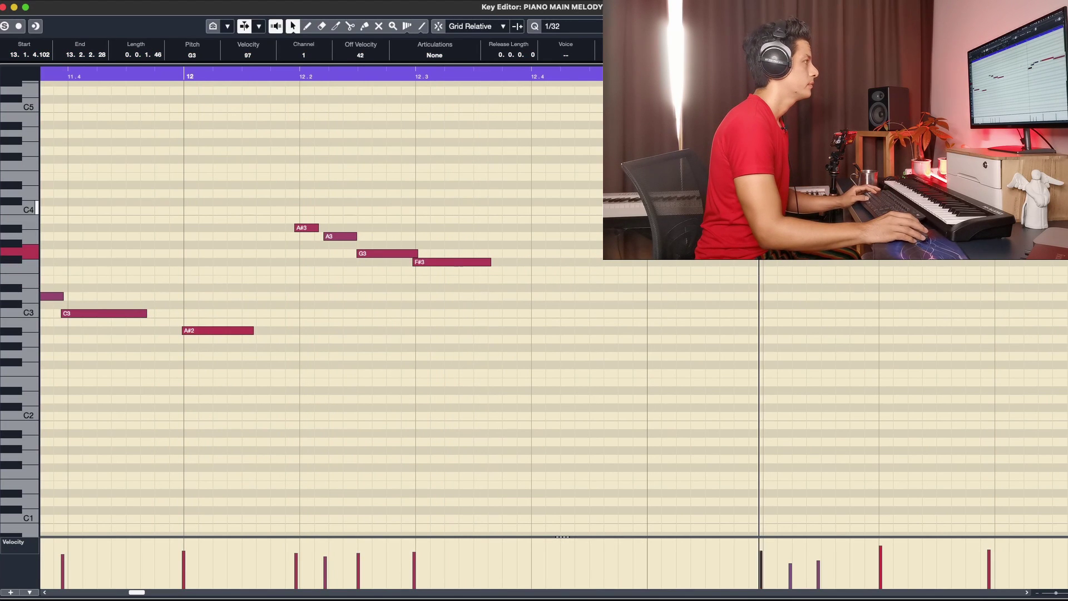
pyautogui.moveTo(703, 244); pyautogui.dragTo(1029, 303)
pyautogui.press('Delete')
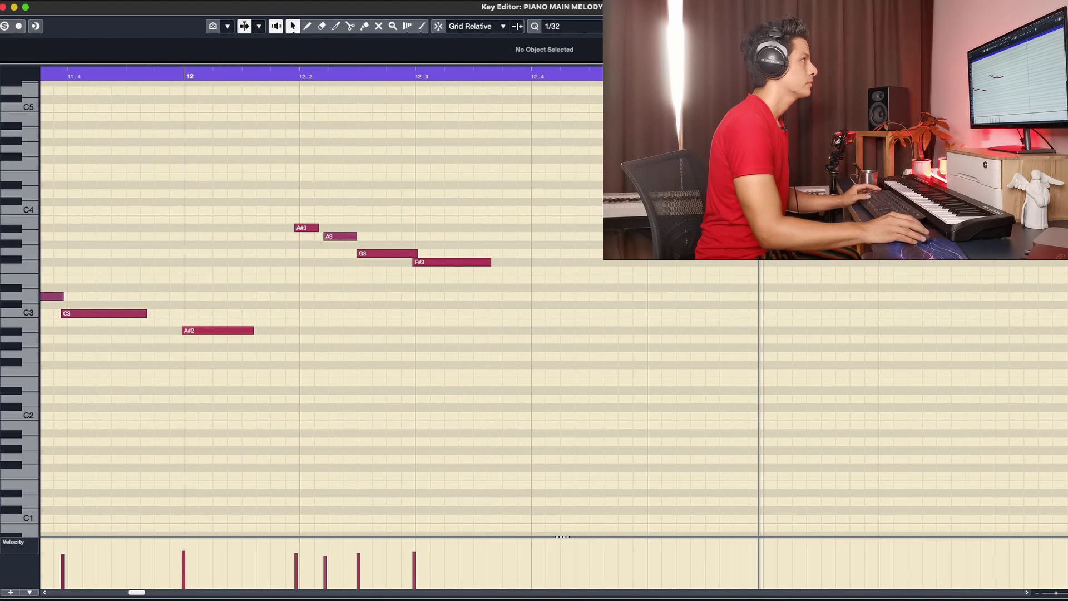
pyautogui.press('super+w')
pyautogui.press('space')
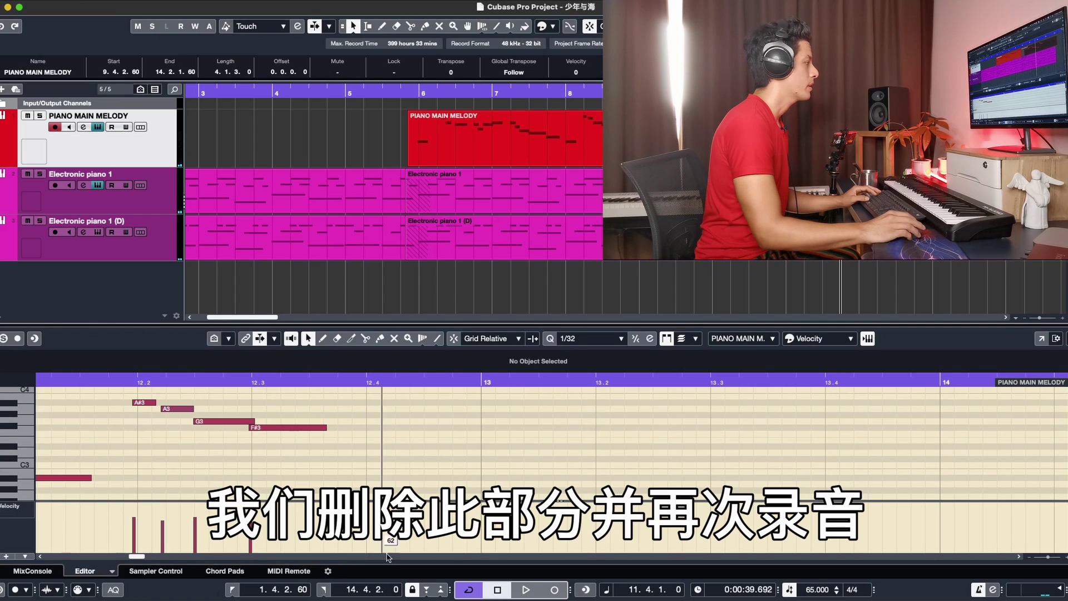
# - Record the replacement melody on the PIANO MAIN MELODY track from about 12.4 to 13.3
pyautogui.click(401, 579)
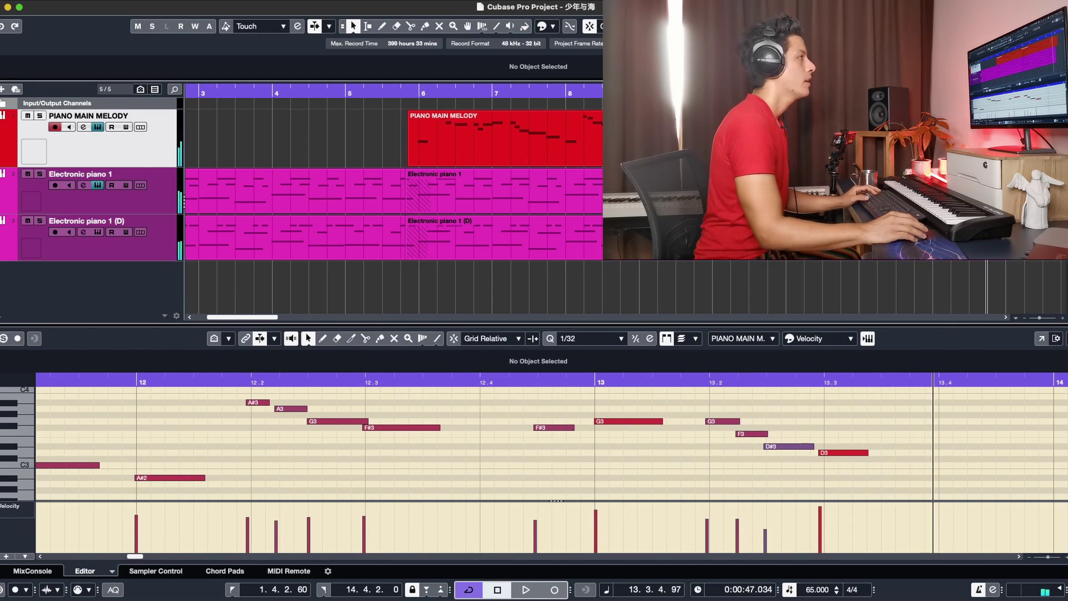
pyautogui.press('space')
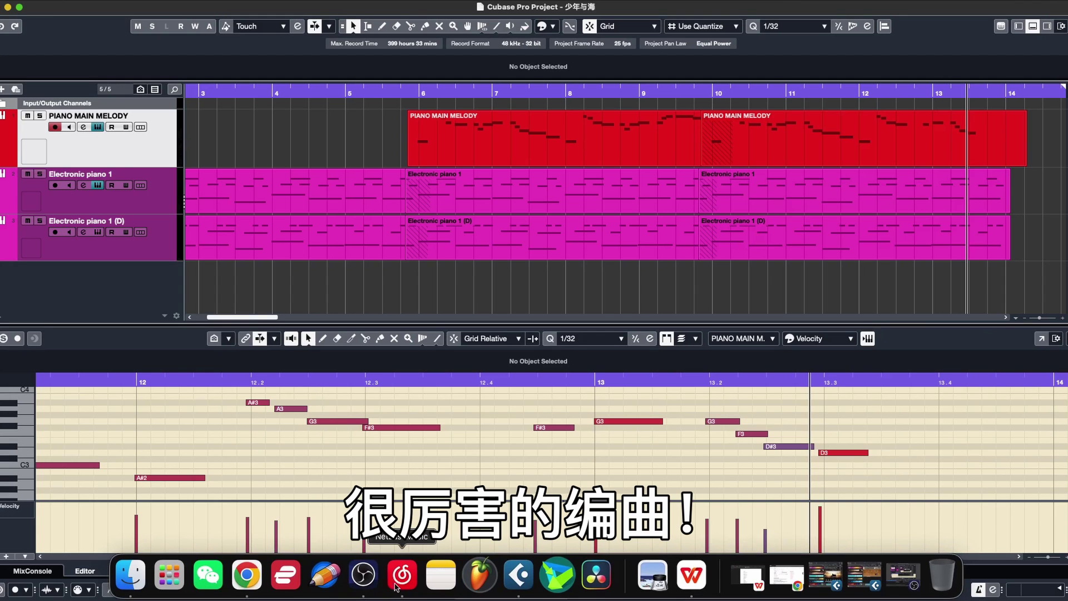
# - Listen to the reference song in NetEase Music again, return to Cubase, and play the re-recorded melody from bar 13
pyautogui.click(396, 586)
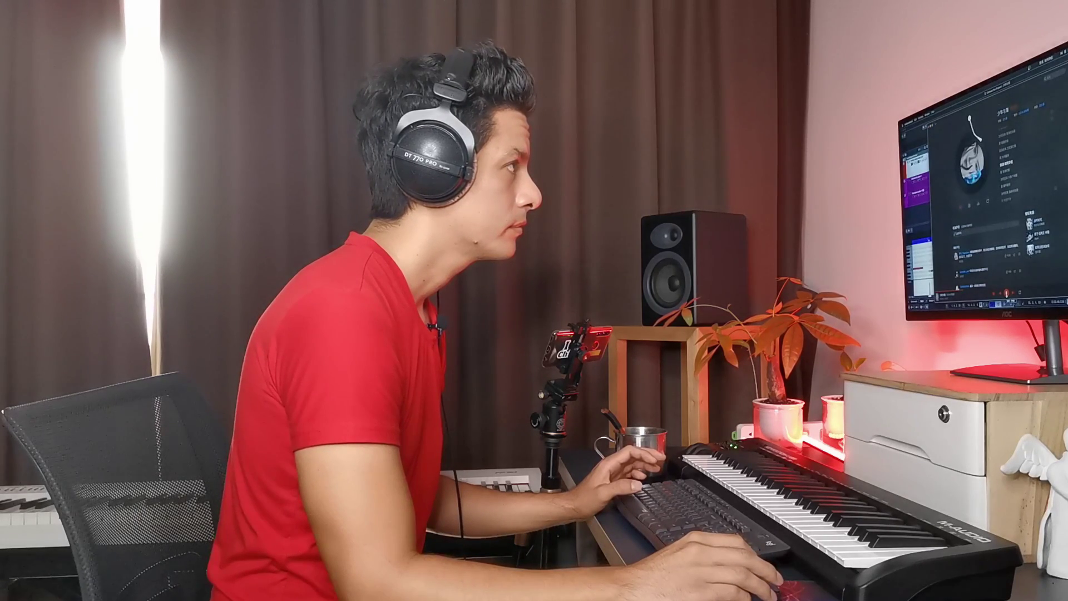
pyautogui.hotkey('alt', 'Tab')
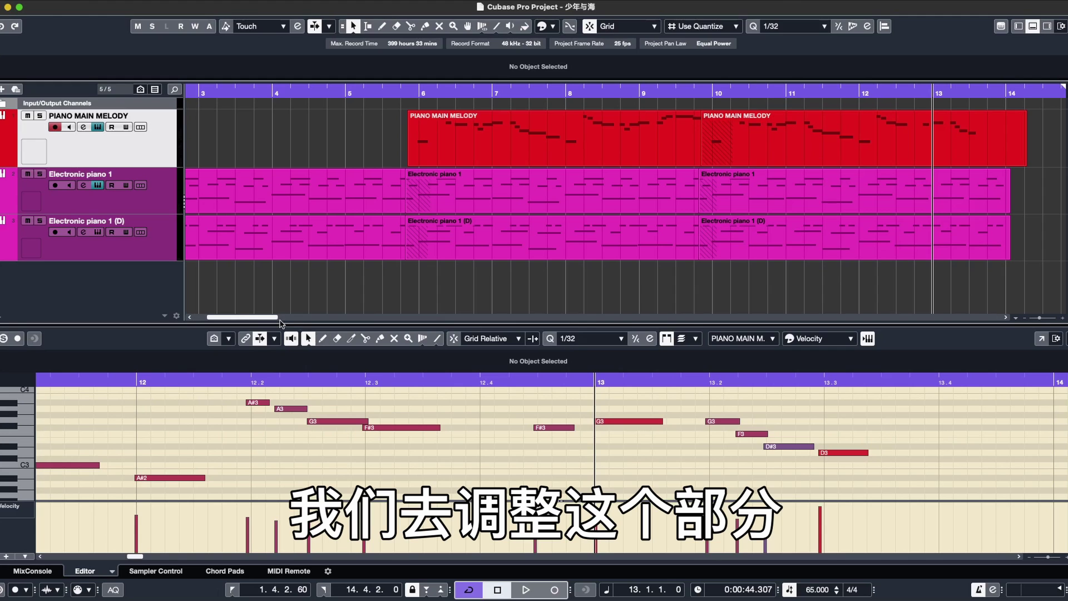
pyautogui.moveTo(280, 323); pyautogui.dragTo(421, 319)
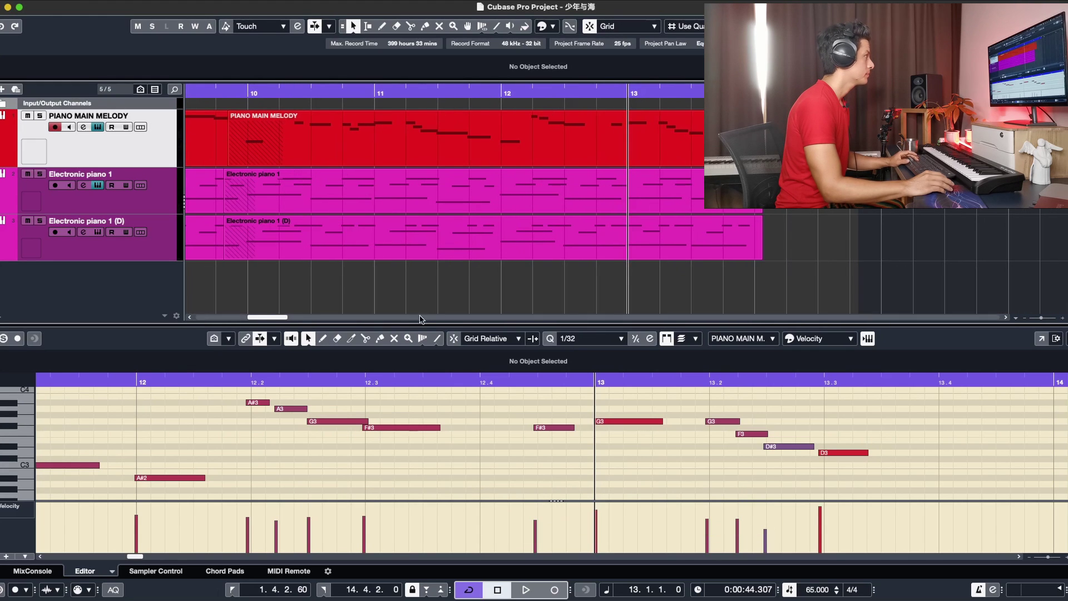
pyautogui.press('space')
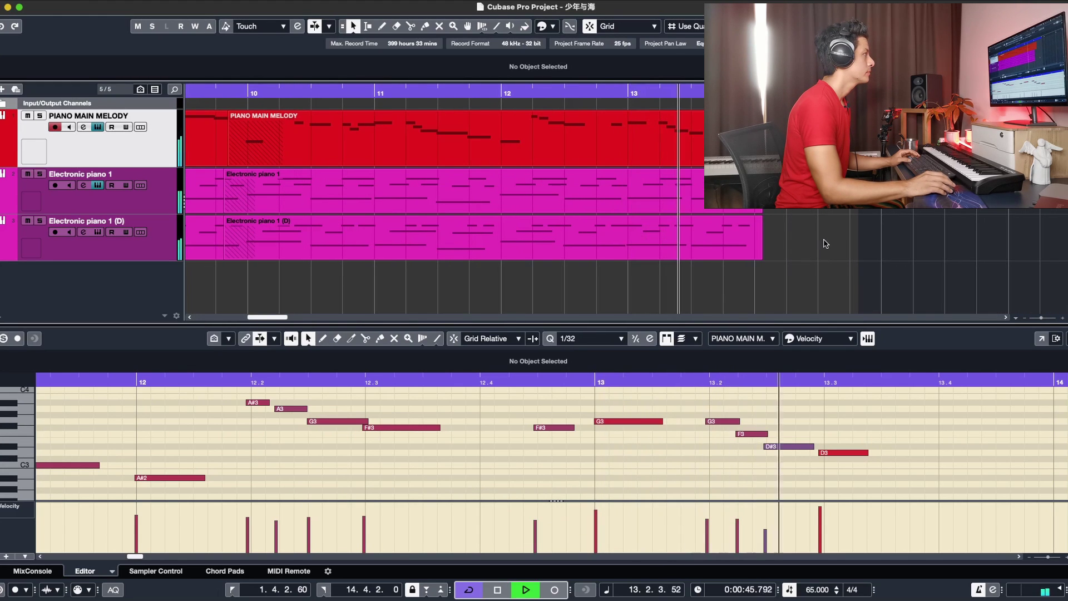
pyautogui.press('KP_Subtract')
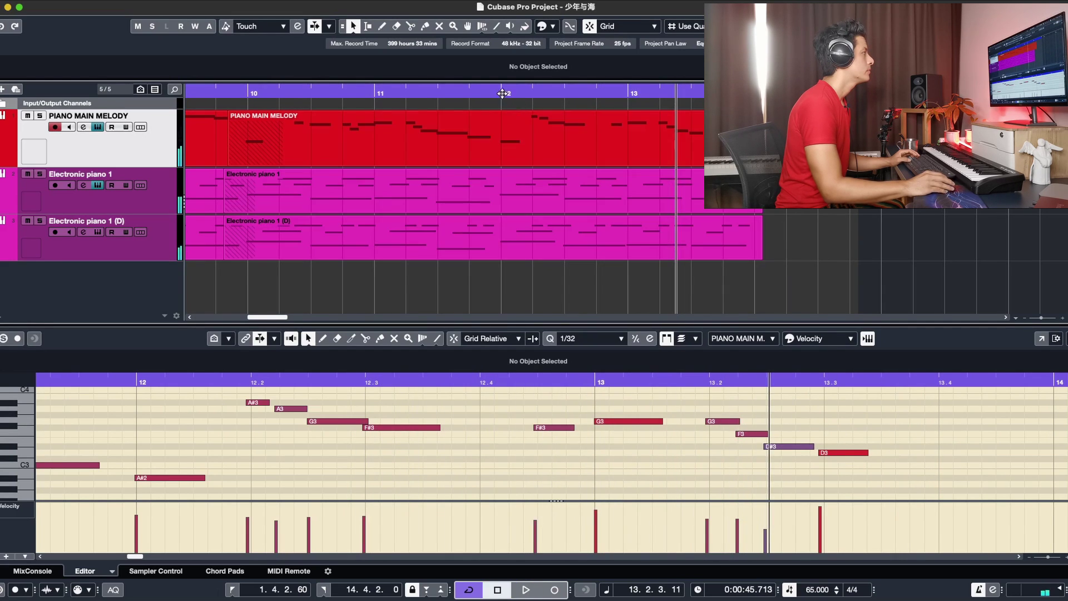
pyautogui.click(503, 93)
# - Delete the last notes of the Electronic piano 1 event that starts at 9.4.2.0
pyautogui.click(711, 209)
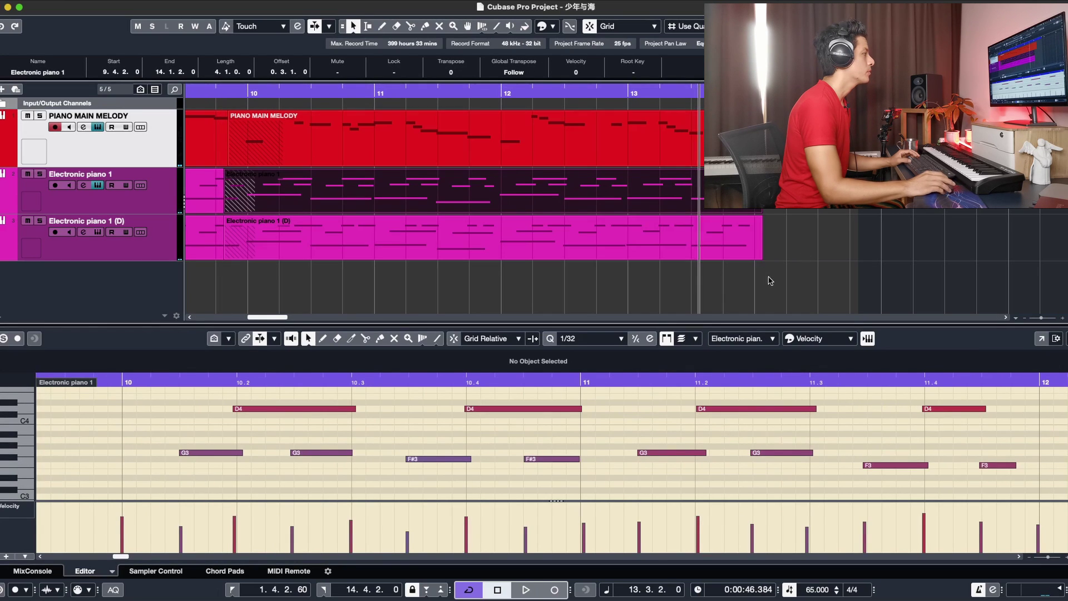
pyautogui.hscroll(10, 374, 418)
pyautogui.moveTo(324, 485); pyautogui.dragTo(162, 405)
pyautogui.press('Delete')
# - Open the last Electronic piano 1 (D) event in the editor and play the arrangement into bar 13
pyautogui.click(697, 244)
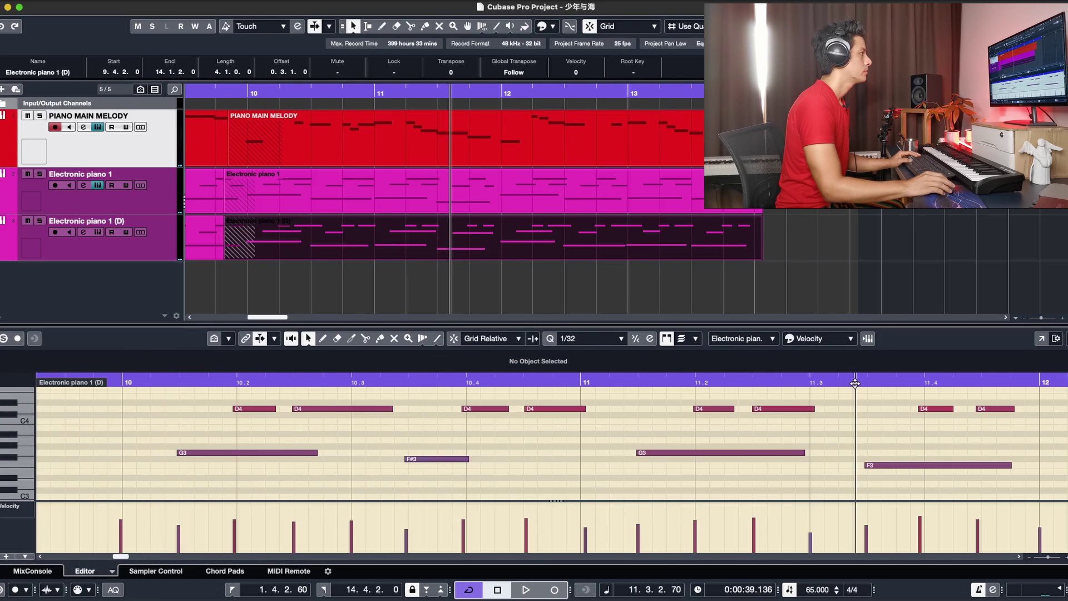
pyautogui.press('space')
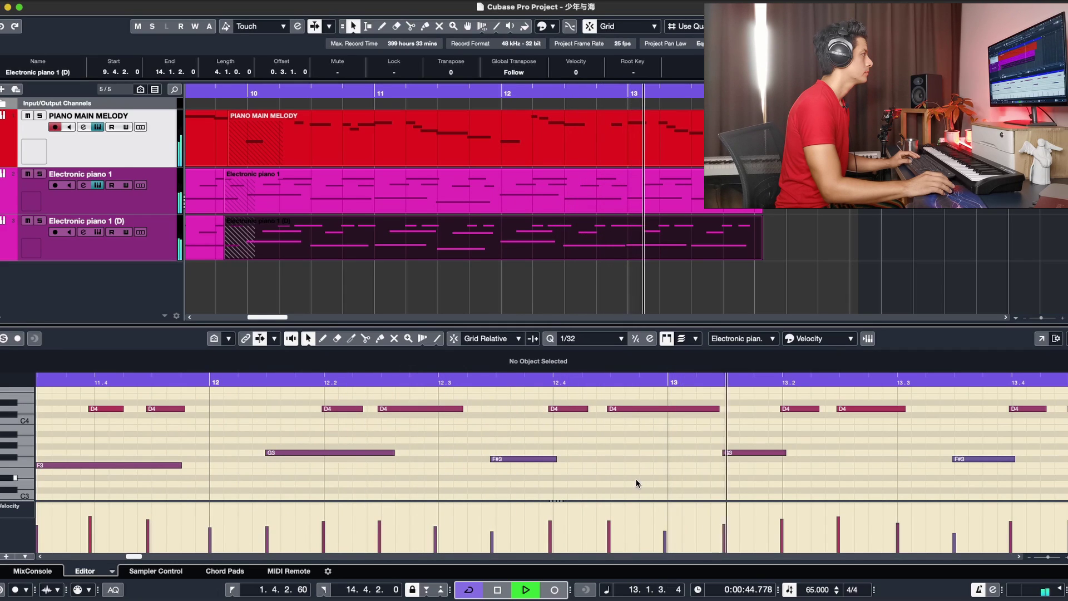
pyautogui.press('space')
pyautogui.click(645, 283)
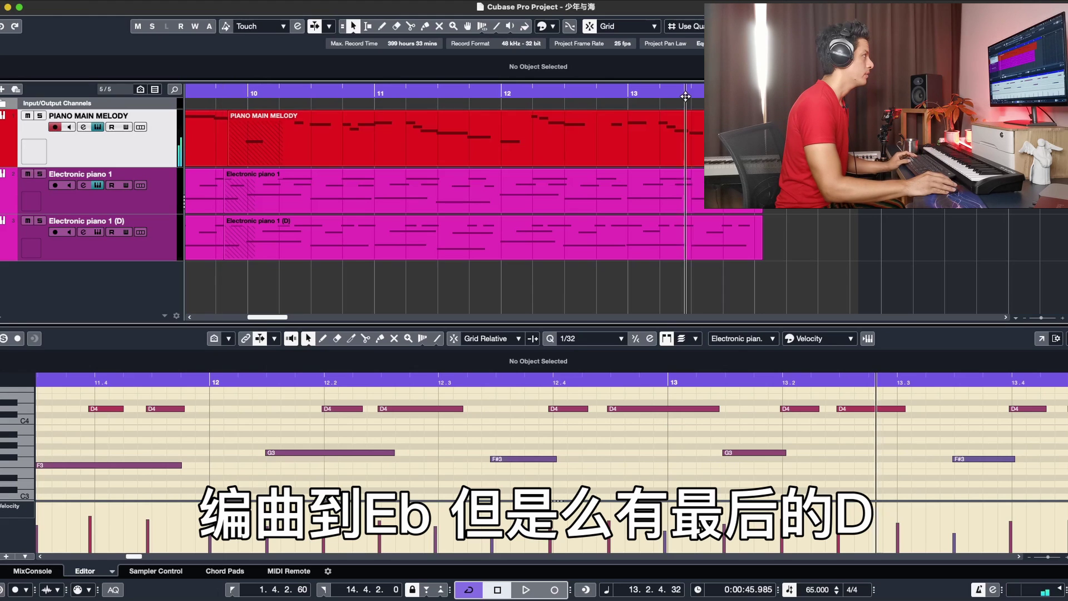
# - Delete the notes after 13.3 from the last Electronic piano 1 (D) event
pyautogui.click(745, 239)
pyautogui.press('space')
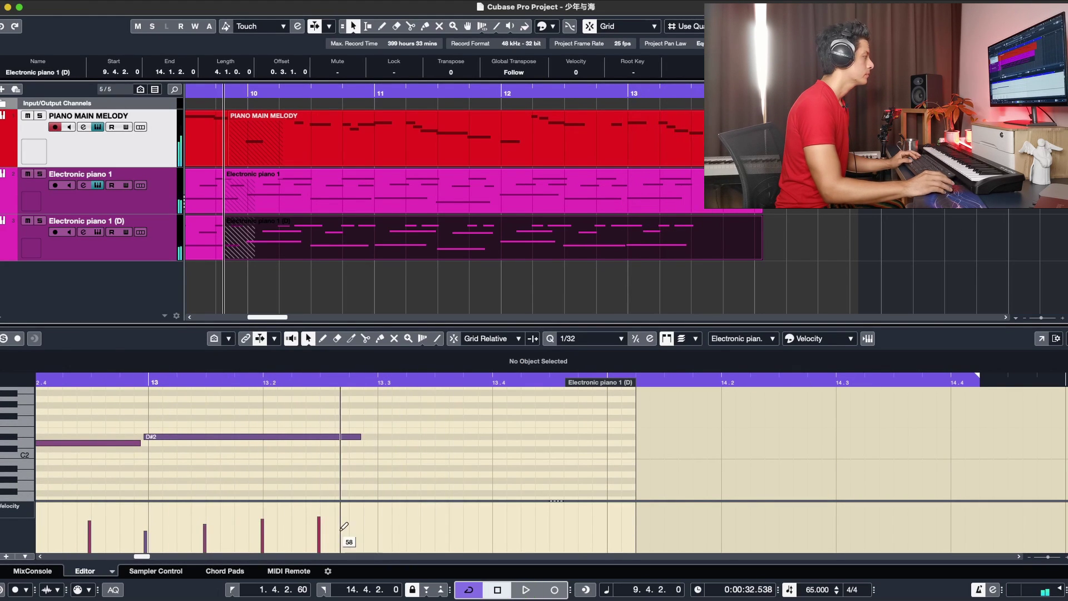
# - Switch to NetEase Music, listen to 少年与海 at about 00:49, and minimize the player
pyautogui.click(407, 563)
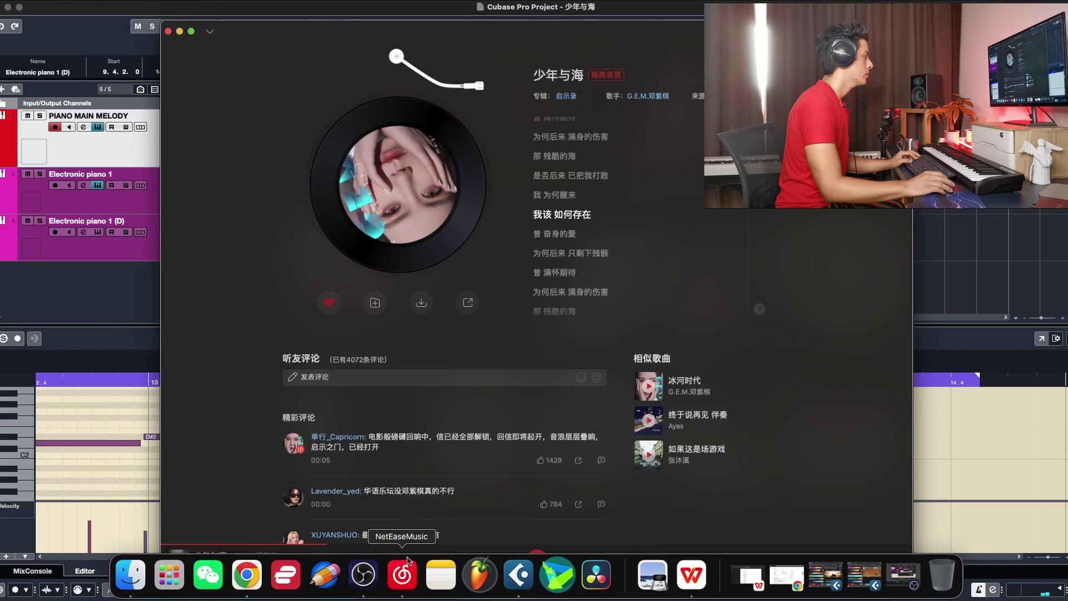
pyautogui.click(318, 546)
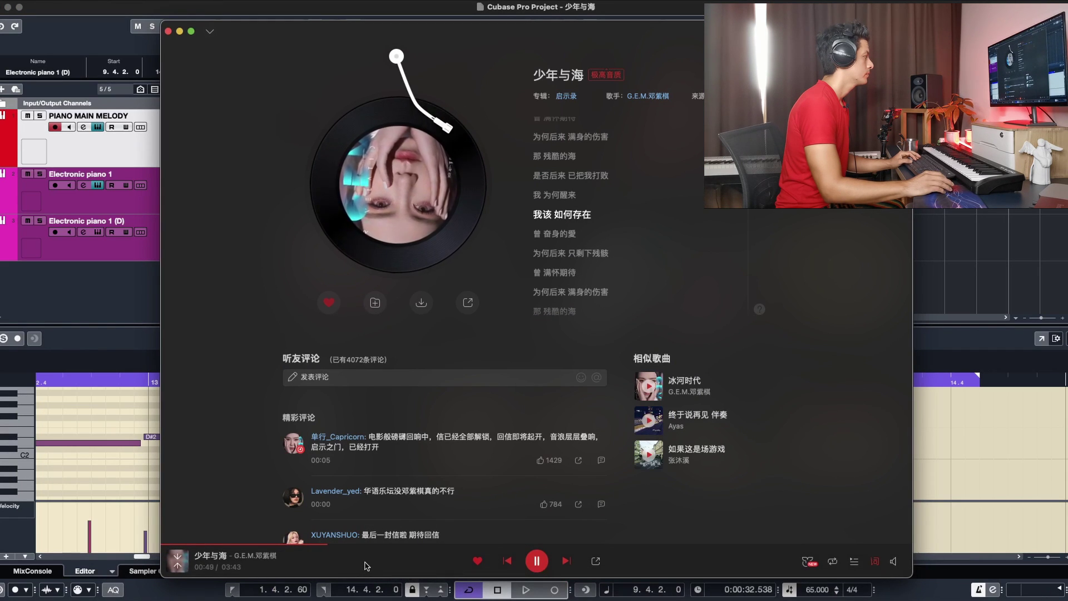
pyautogui.click(180, 31)
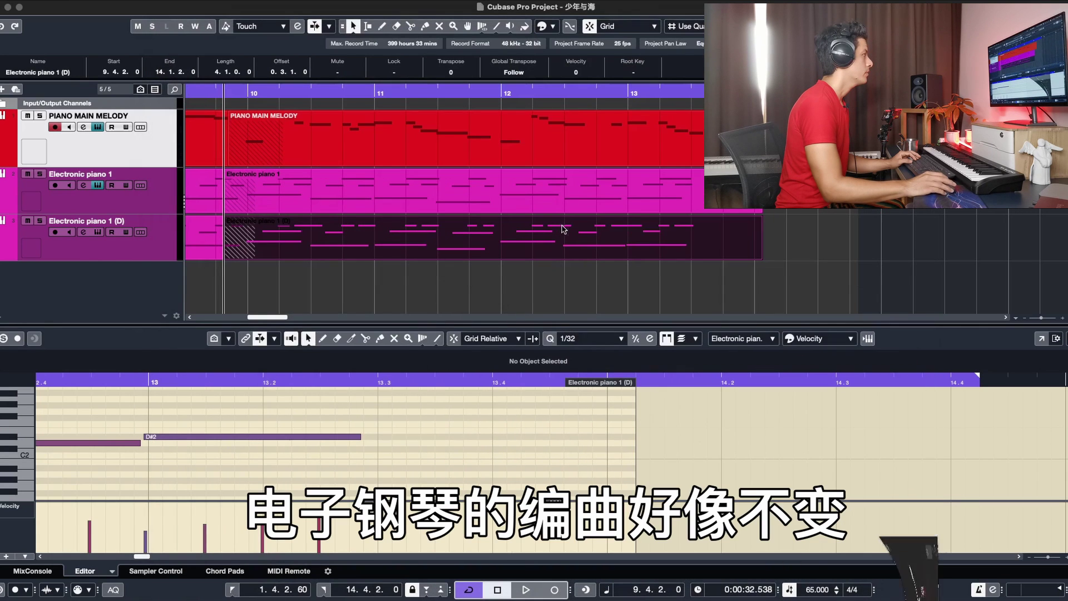
# - Hide the note editor below the arrangement and play the project from about 12.2
pyautogui.click(51, 562)
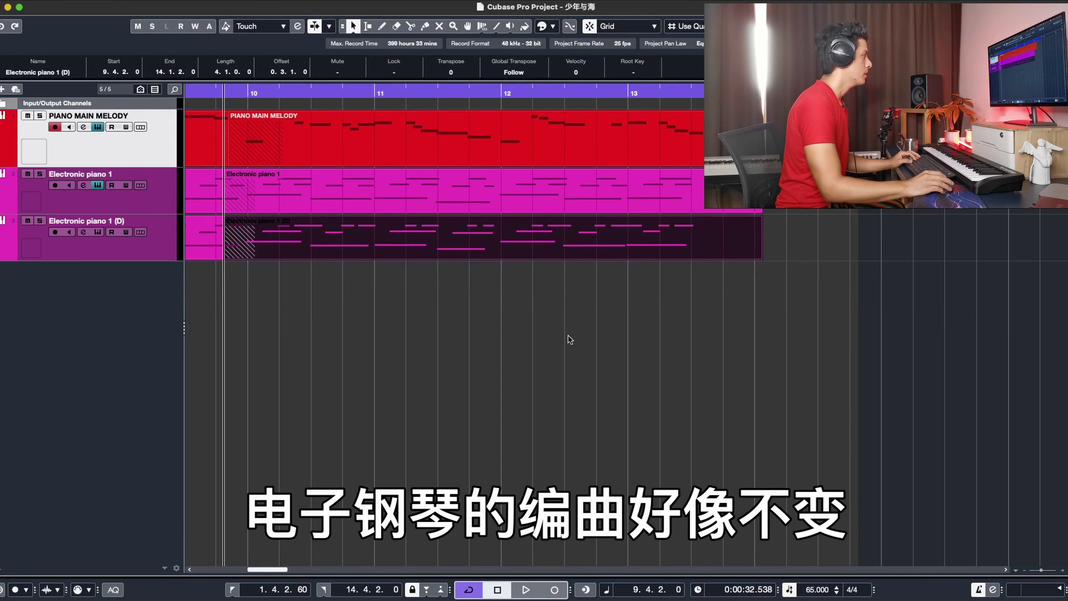
pyautogui.click(578, 338)
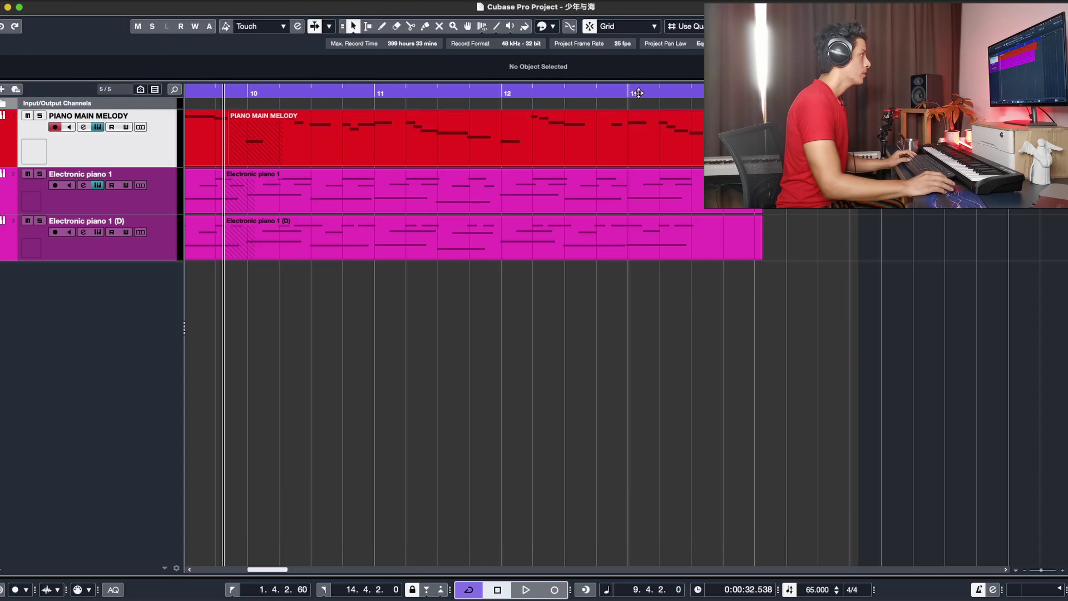
pyautogui.click(538, 102)
pyautogui.press('space')
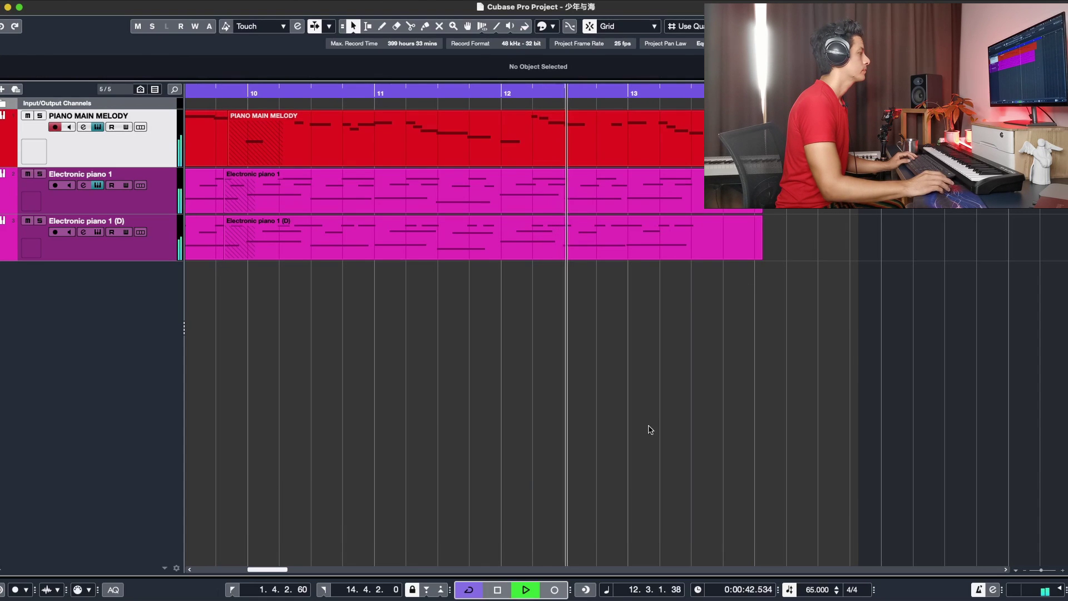
# - Extend the cycle range's right locator to 17.2.1.0 and stop playback after bar 14 begins
pyautogui.hscroll(10, 568, 291)
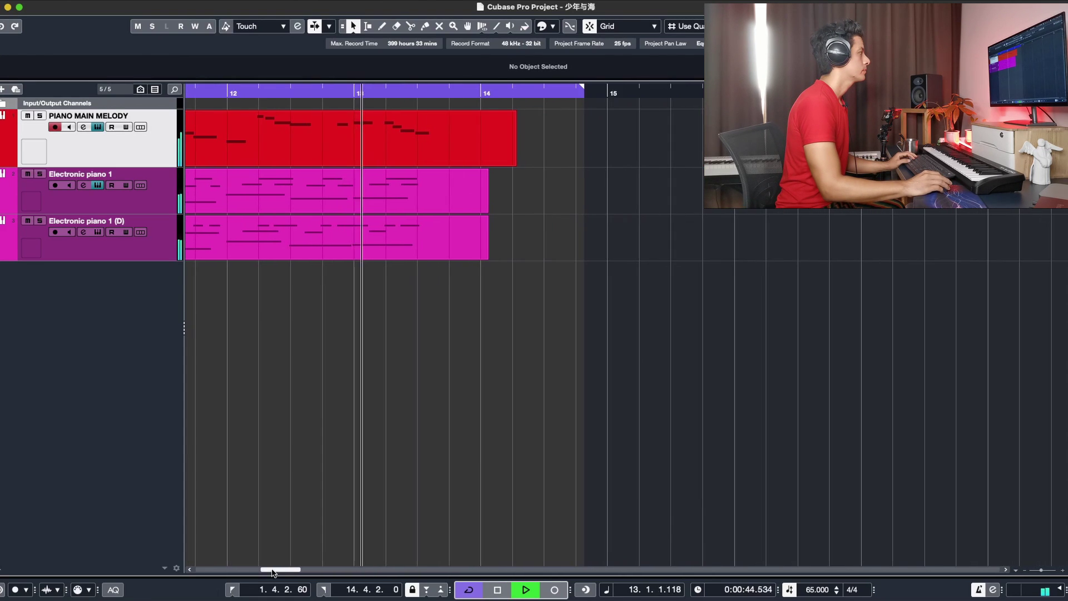
pyautogui.moveTo(582, 87); pyautogui.dragTo(899, 87)
pyautogui.press('space')
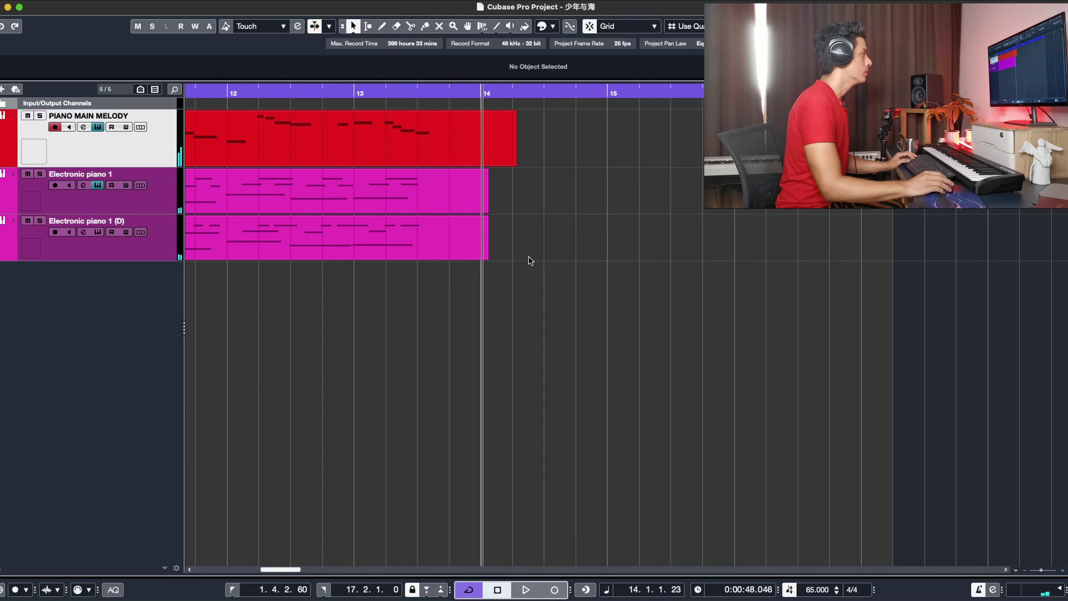
# - Paste copies of the Electronic piano 1 and Electronic piano 1 (D) events at 13.4.2.0 and play the transition
pyautogui.hscroll(-2, 384, 389)
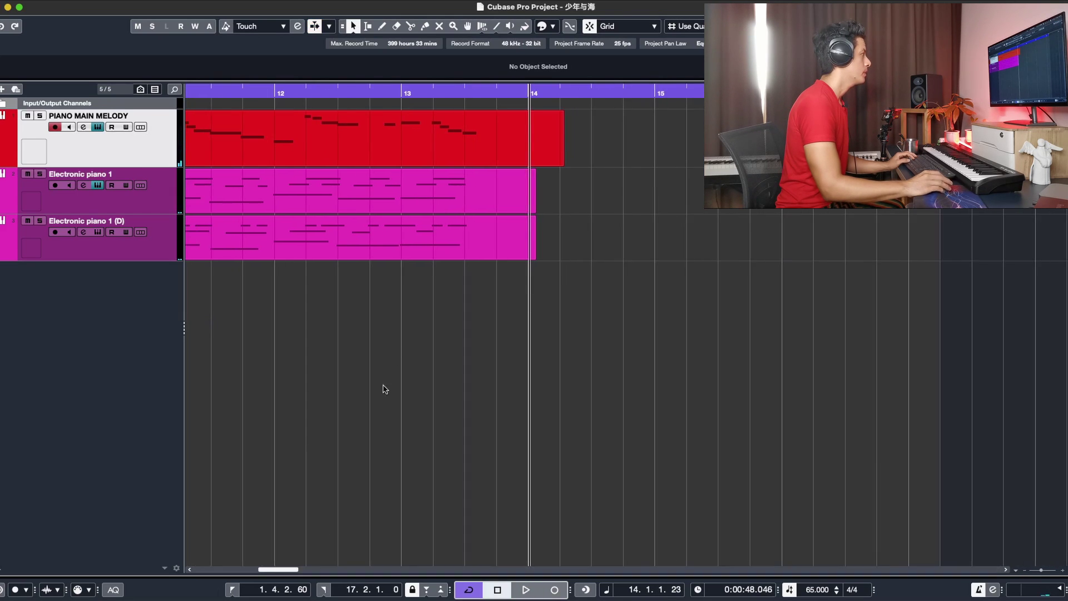
pyautogui.hscroll(-1, 405, 313)
pyautogui.click(495, 190)
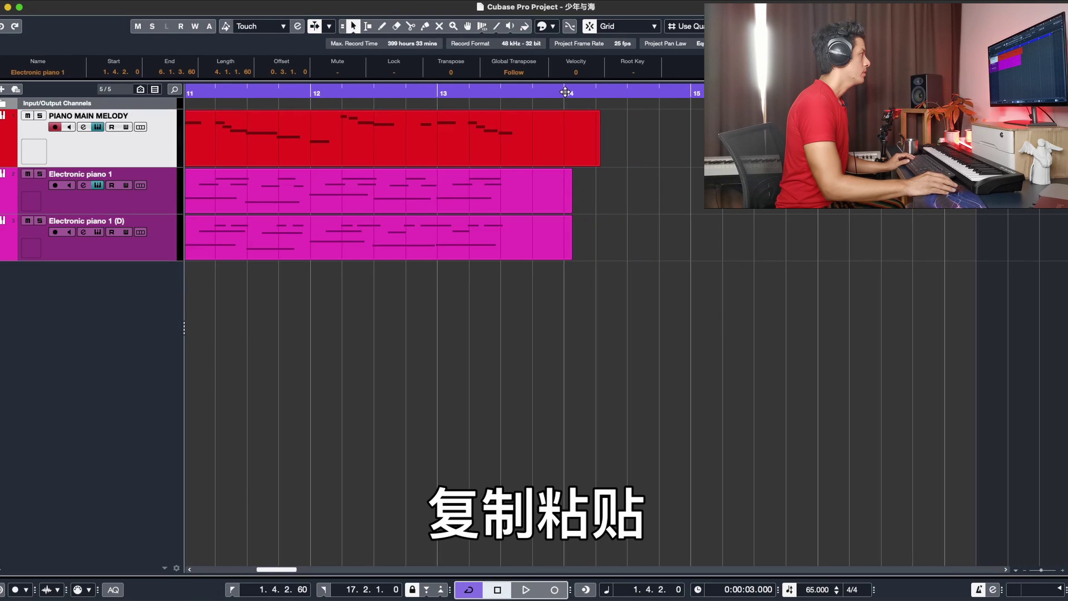
pyautogui.press('super+v')
pyautogui.press('space')
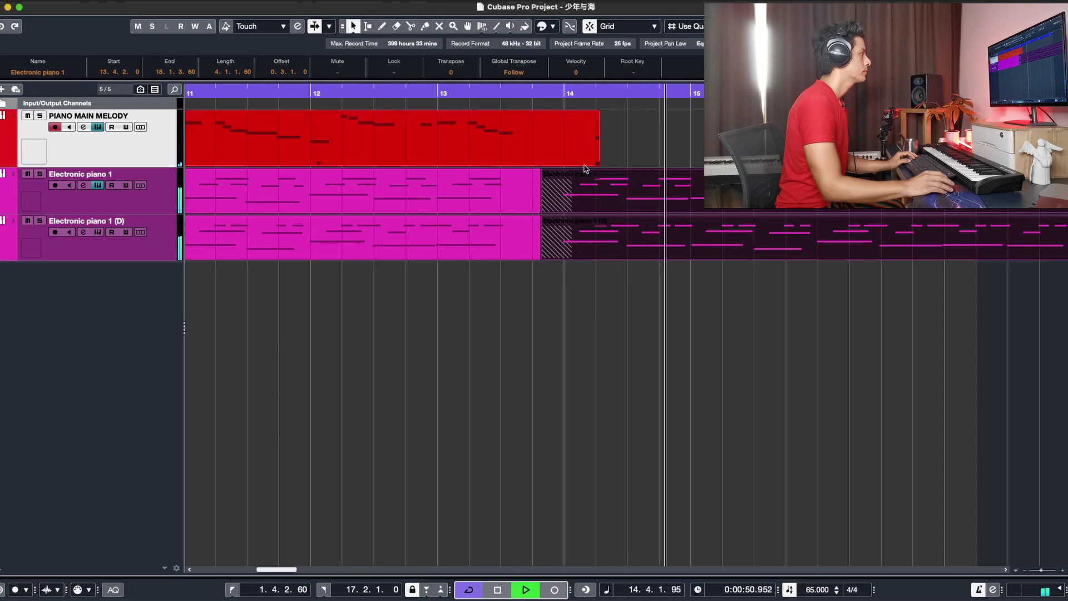
# - Trim the end of the PIANO MAIN MELODY event to 13.4.2, where the new electronic piano events start
pyautogui.moveTo(594, 163); pyautogui.dragTo(540, 167)
pyautogui.click(523, 310)
pyautogui.press('space')
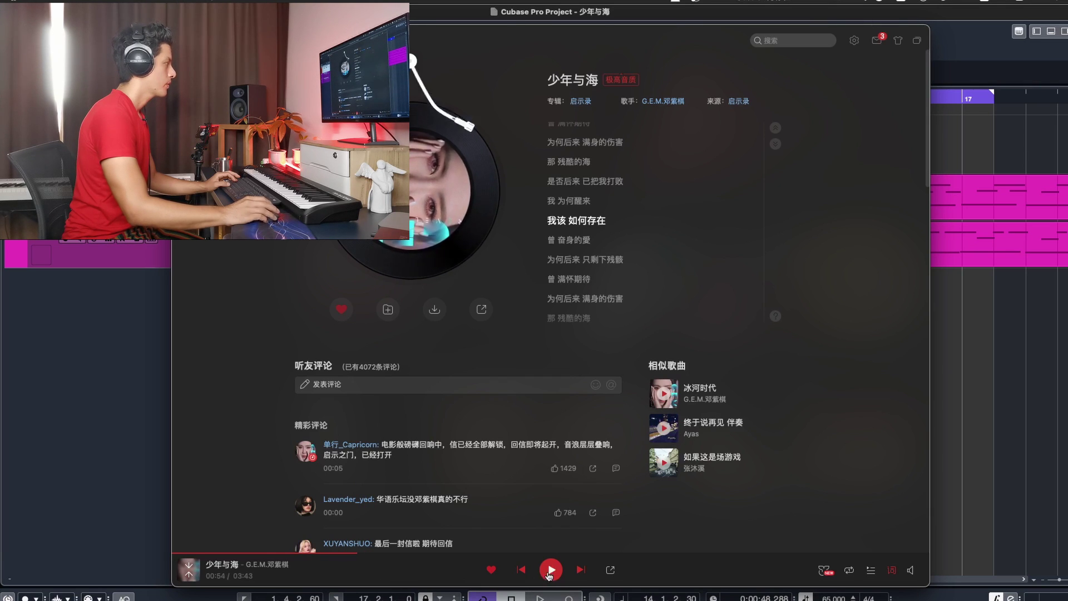
# - Return to Cubase and add Originals Epic Strings and BBC Symphony Orchestra tracks for EPICS STRS, BB Vio 1, BB Violas and BBC Celli
pyautogui.press('super+m')
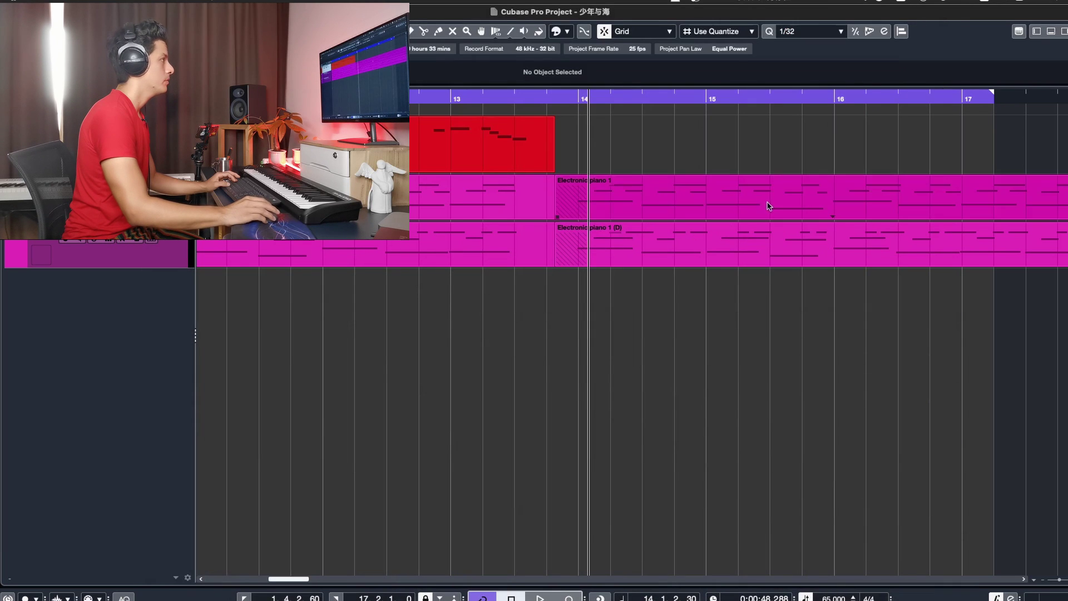
pyautogui.click(1064, 33)
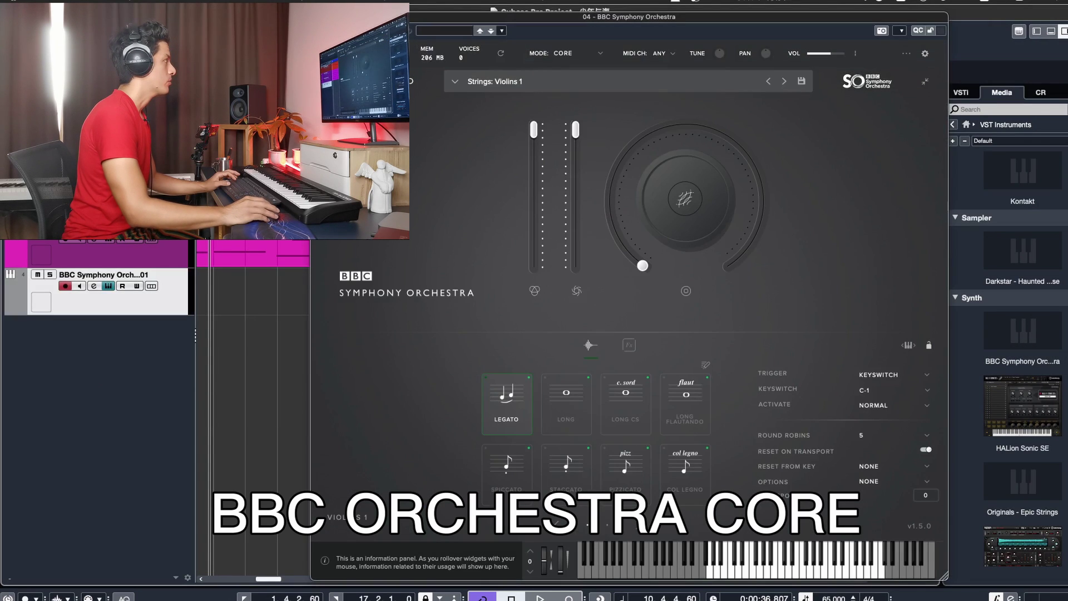
pyautogui.press('super+m')
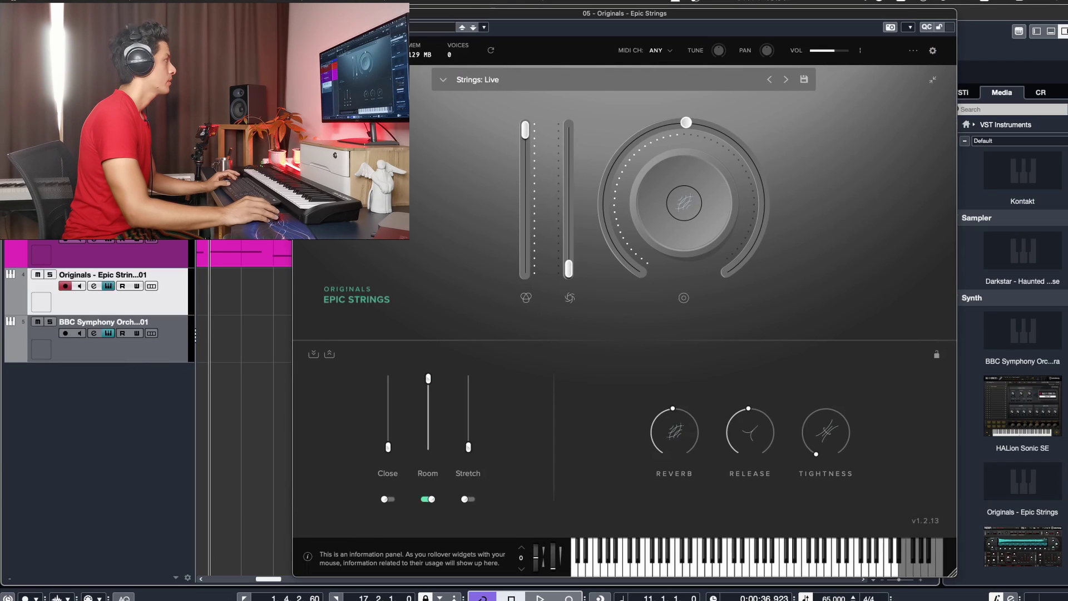
pyautogui.press('super+w')
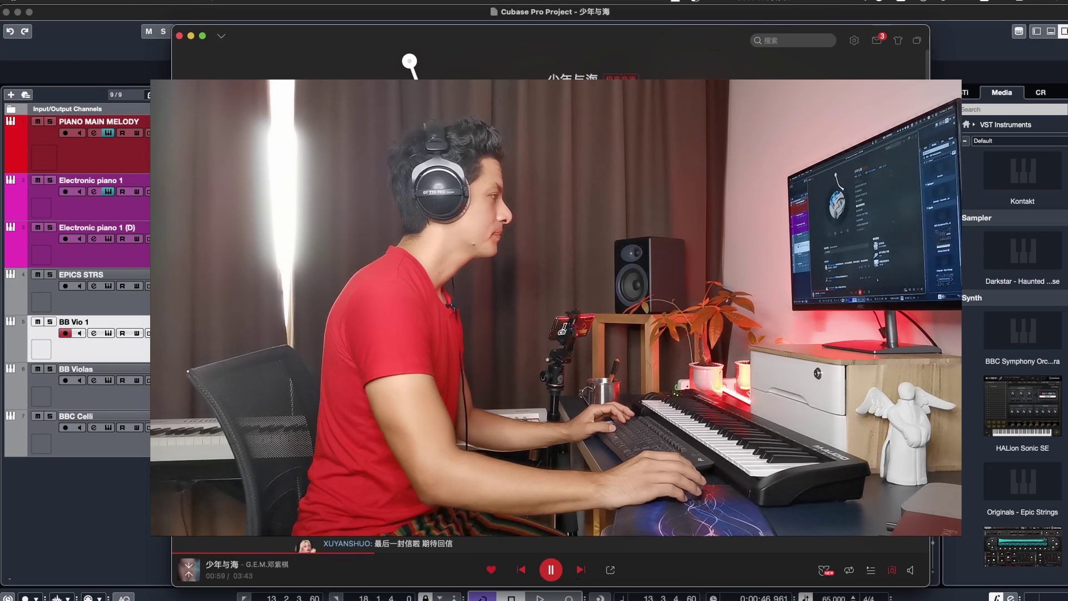
# - Listen to 少年与海 around 00:53 in NetEase Music and try out a BBC Celli part over the arrangement
pyautogui.click(549, 569)
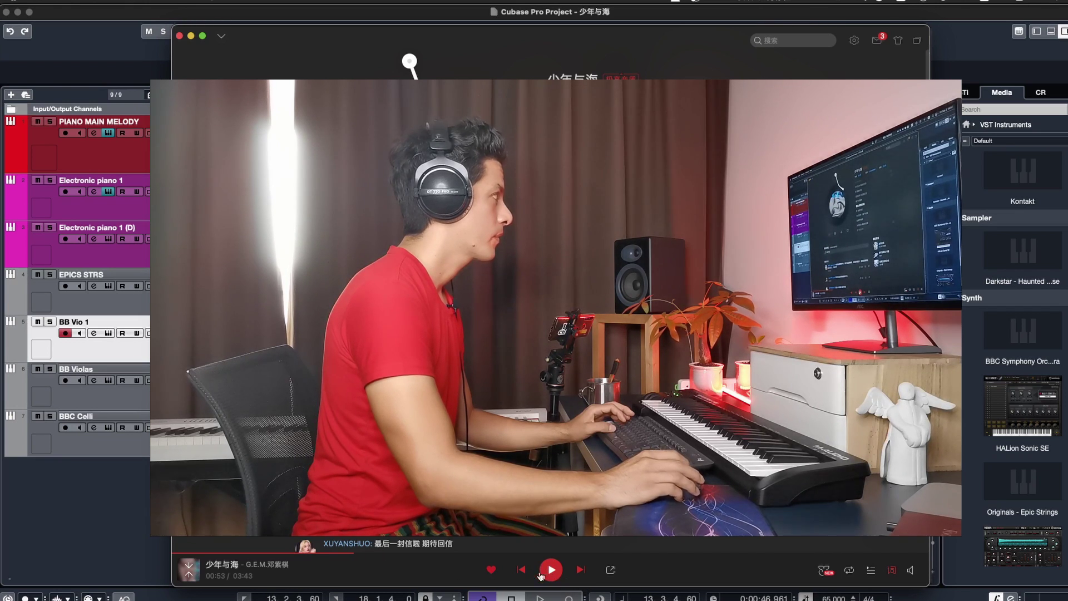
pyautogui.click(191, 36)
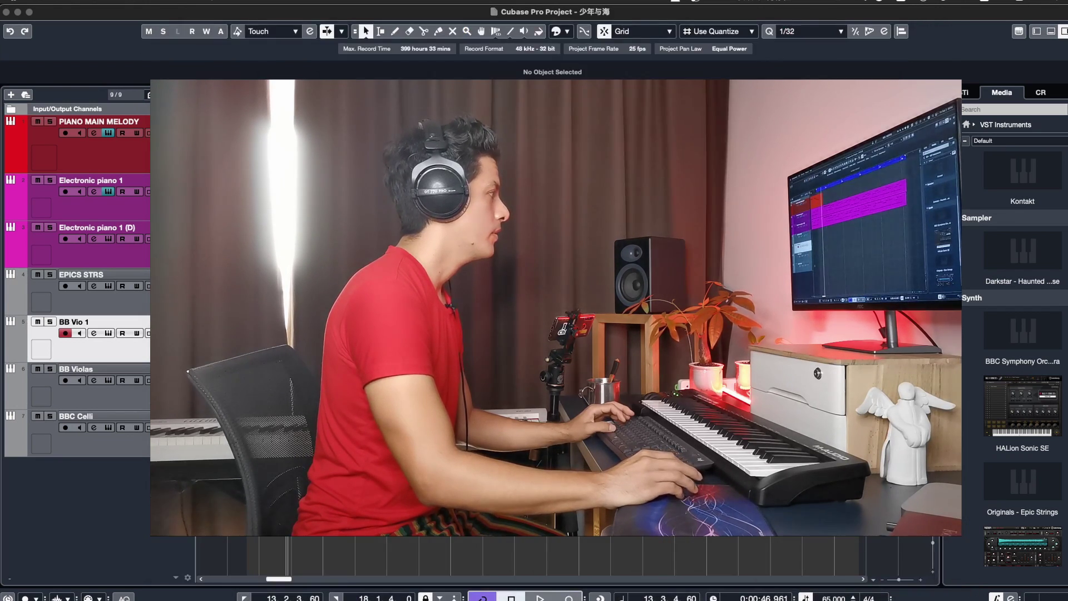
pyautogui.click(89, 440)
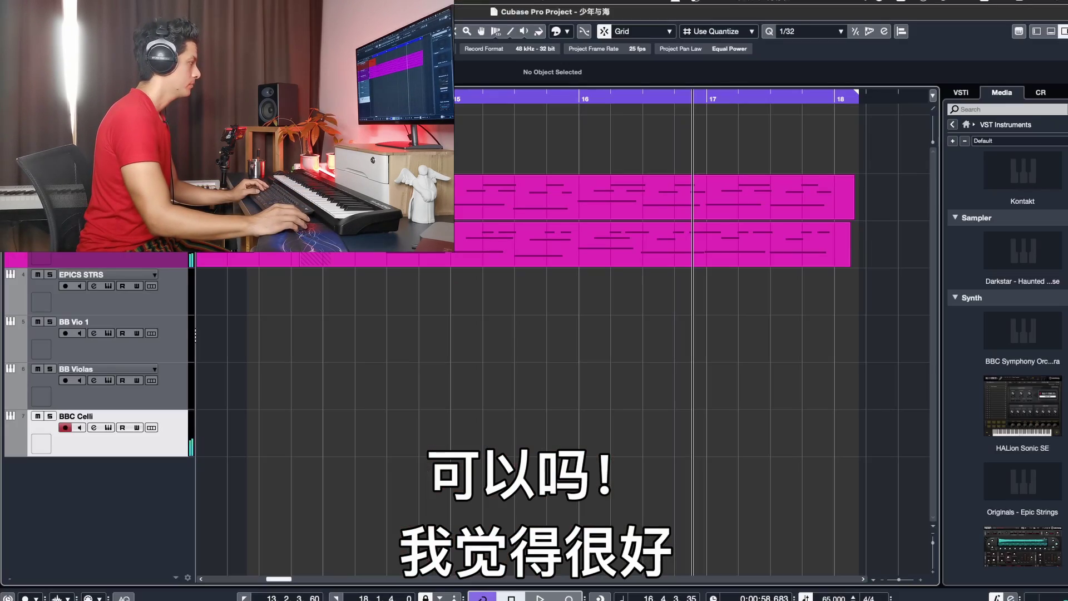
pyautogui.moveTo(497, 596)
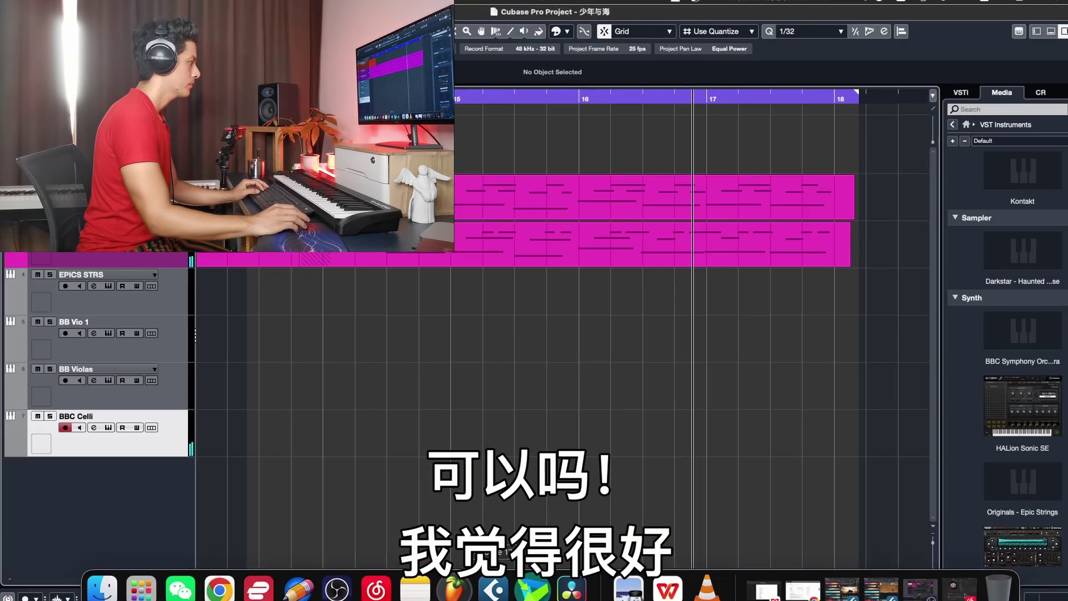
pyautogui.click(376, 583)
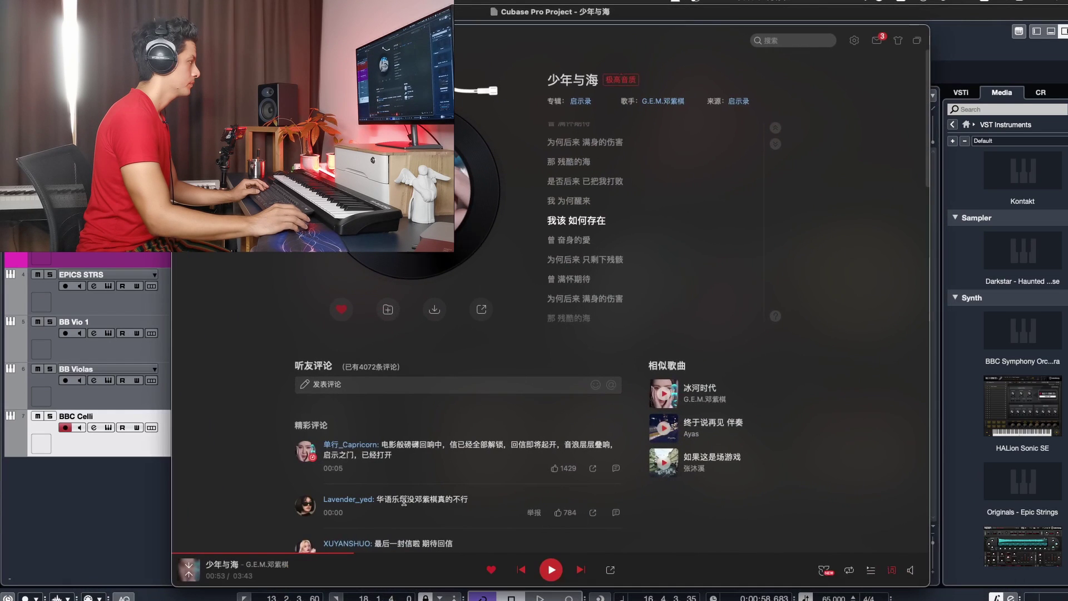
pyautogui.click(321, 553)
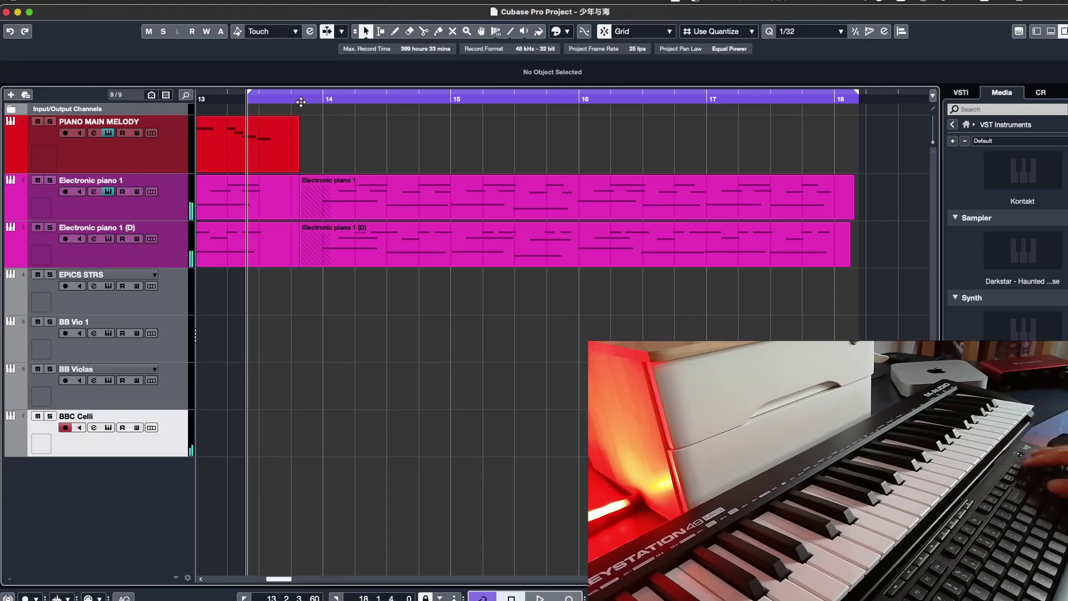
# - Record a cello line with modulation on the BBC Celli track across the cycle range from 13.2.3.60 to 18.1.4.0
pyautogui.press('KP_Multiply')
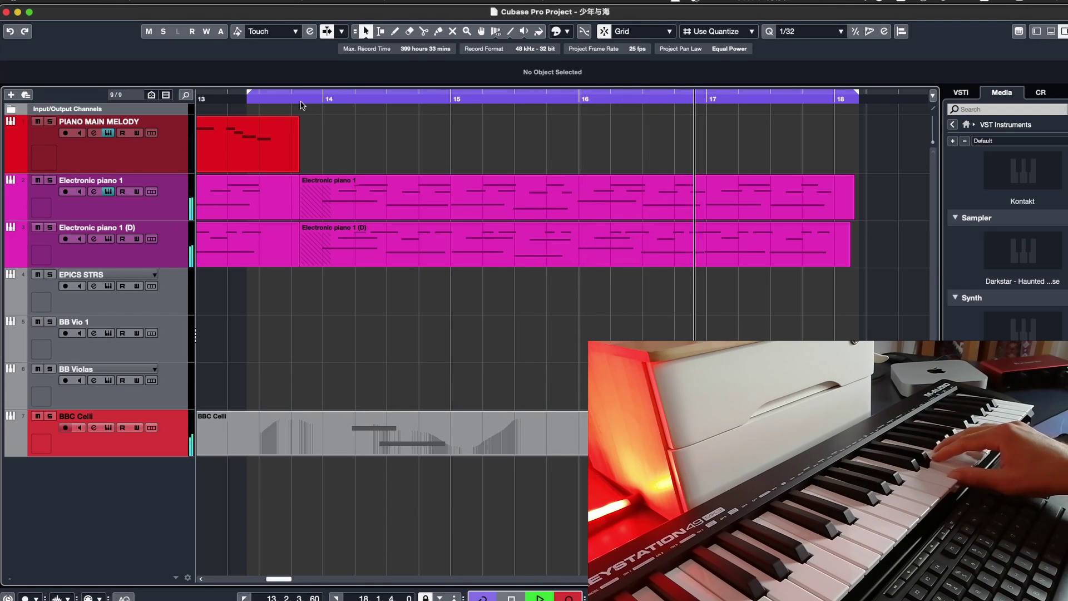
pyautogui.press('space')
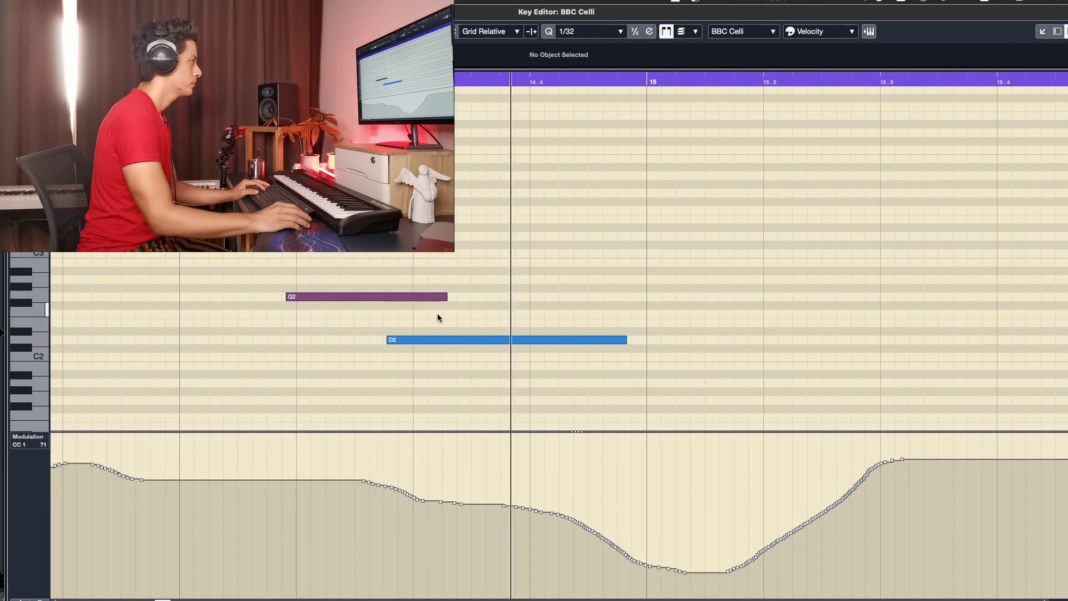
# - Adjust the first G2 and D2 cello notes in bar 14 so G2 only slightly overlaps D2 for a legato transition
pyautogui.press('space')
pyautogui.moveTo(445, 298); pyautogui.dragTo(388, 300)
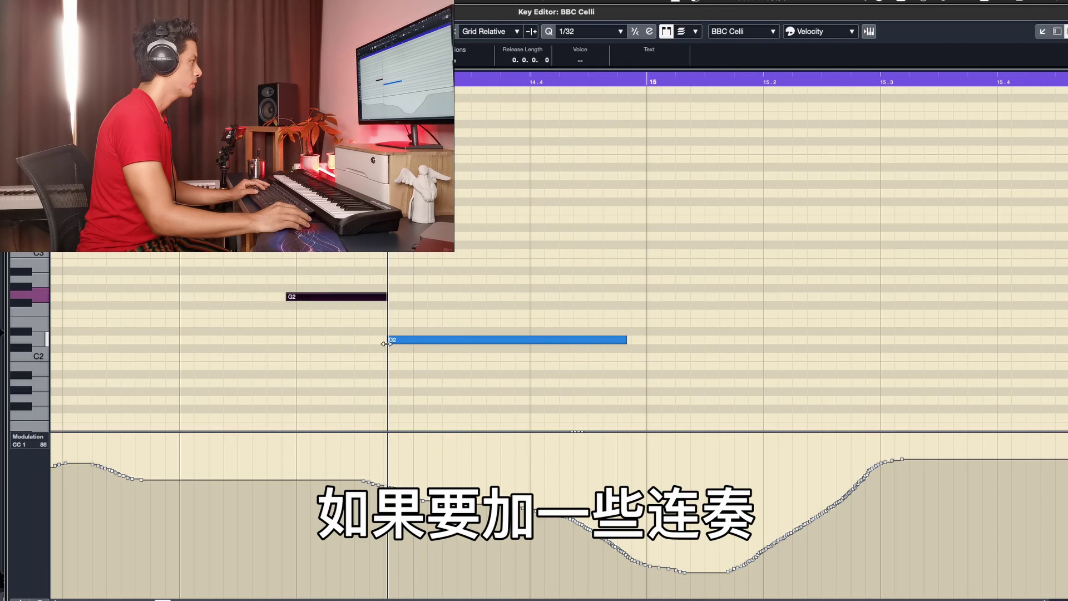
pyautogui.moveTo(386, 343); pyautogui.dragTo(405, 343)
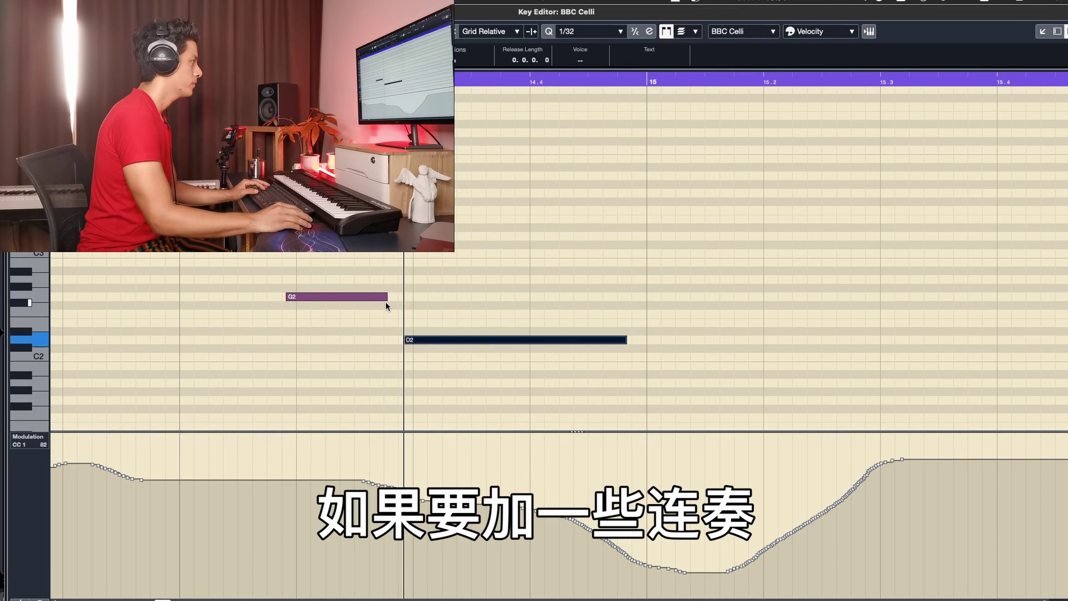
pyautogui.moveTo(387, 300); pyautogui.dragTo(406, 301)
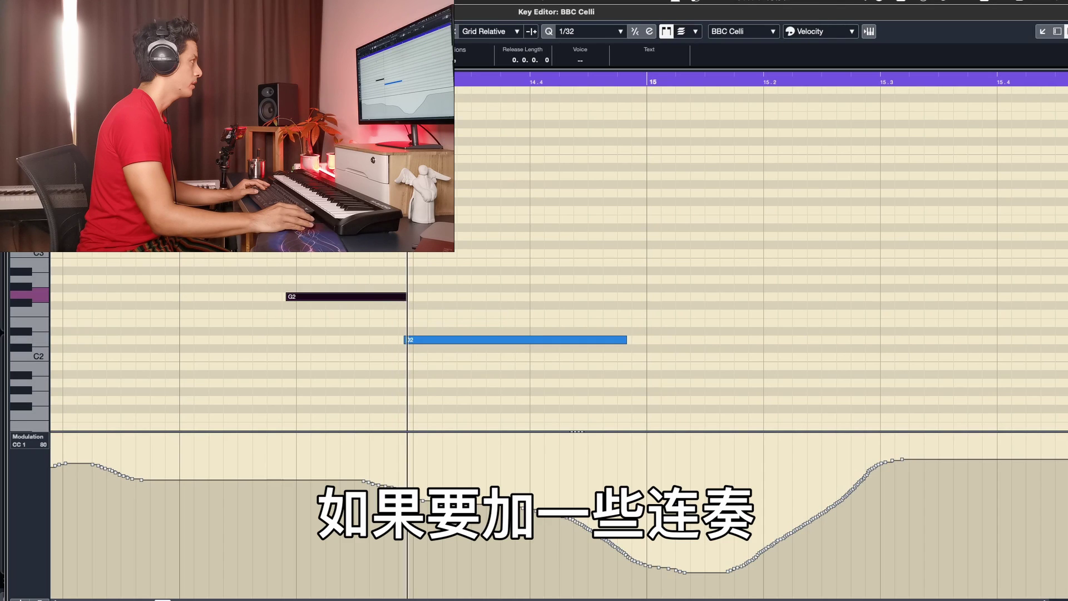
# - Play the cello part into bar 16 and redraw the CC 1 modulation curve leading into the second G2 note
pyautogui.press('space')
pyautogui.press('g')
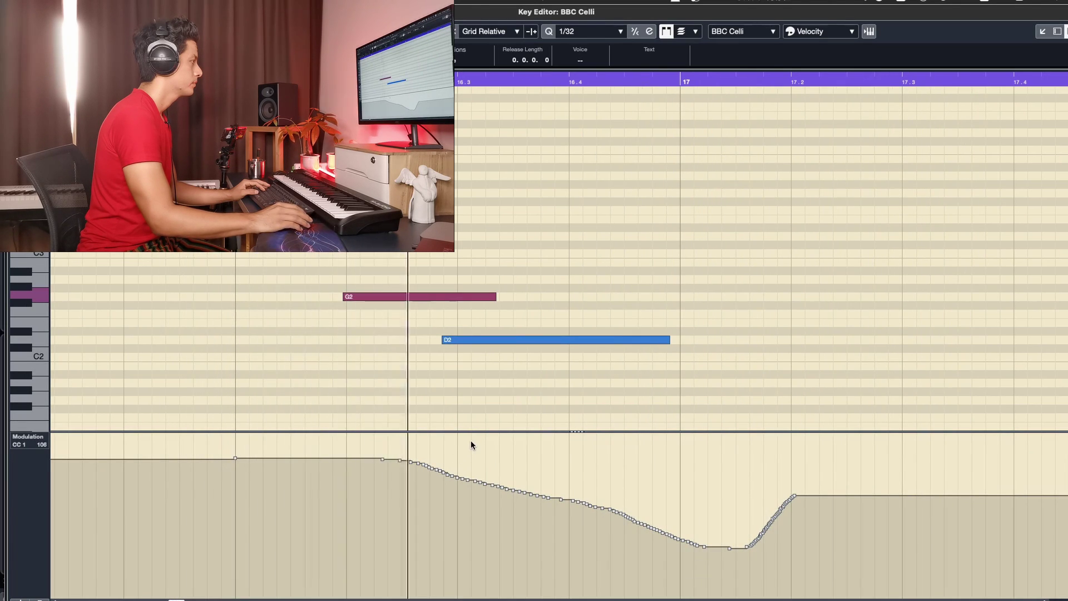
pyautogui.press('space')
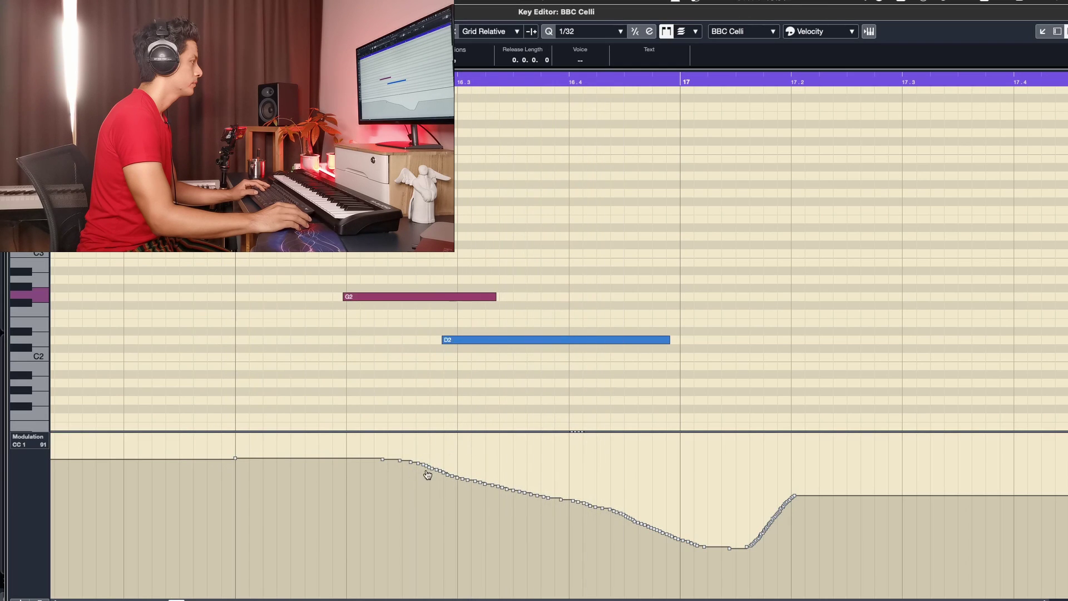
pyautogui.rightClick(430, 458)
pyautogui.click(443, 458)
pyautogui.moveTo(446, 458); pyautogui.dragTo(320, 466)
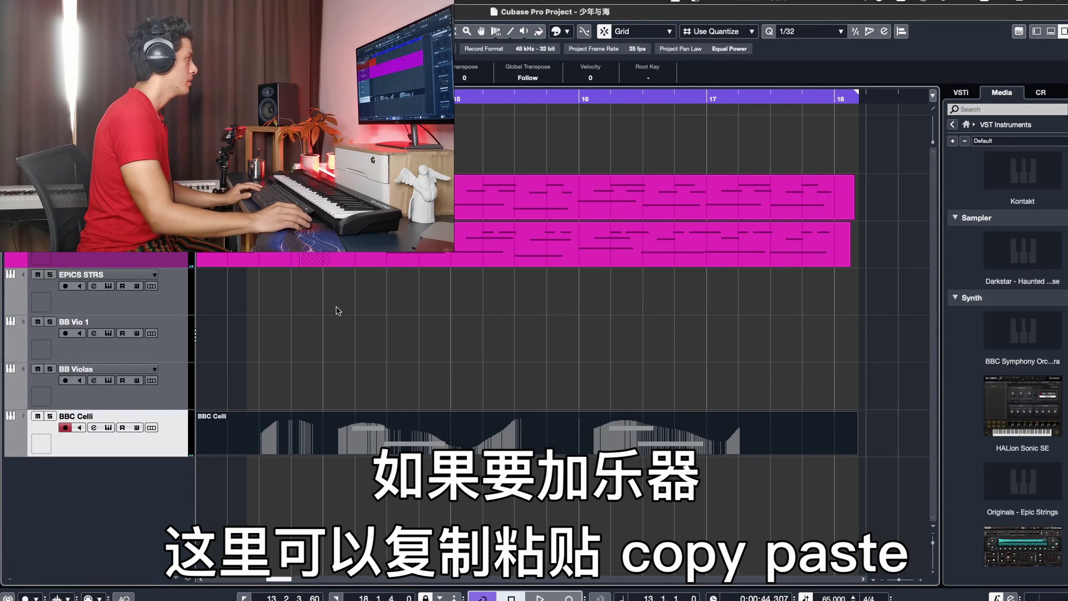
# - Copy the BBC Celli event to the EPICS STRS track and play both string layers together
pyautogui.click(305, 310)
pyautogui.click(153, 303)
pyautogui.hotkey('ctrl', 'v')
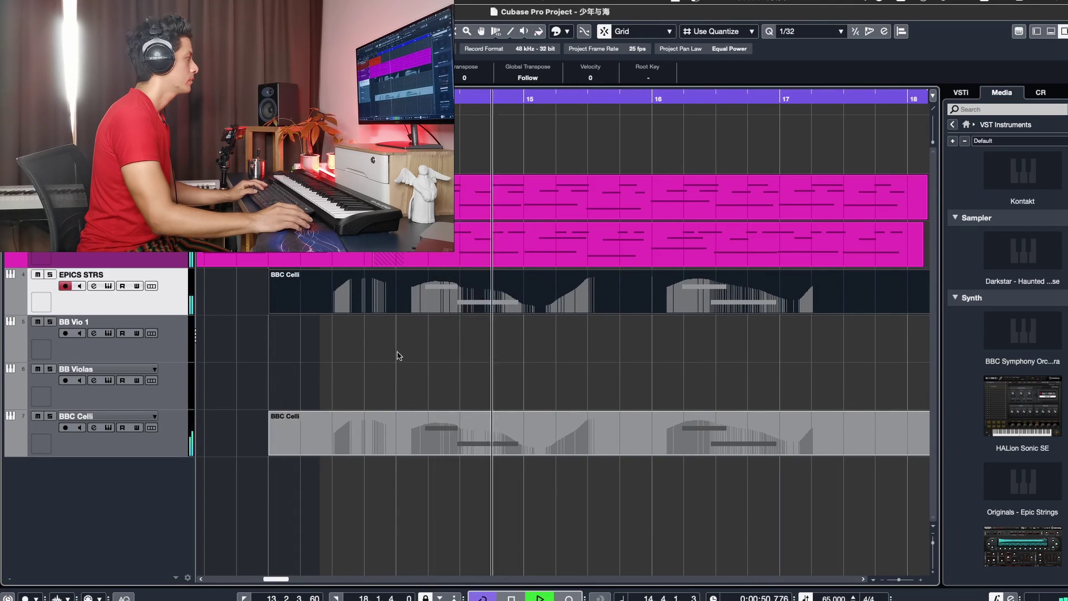
pyautogui.press('space')
# - Move the BBC Celli track directly below EPICS STRS and trim both string events to start at about 14.1.3
pyautogui.click(173, 445)
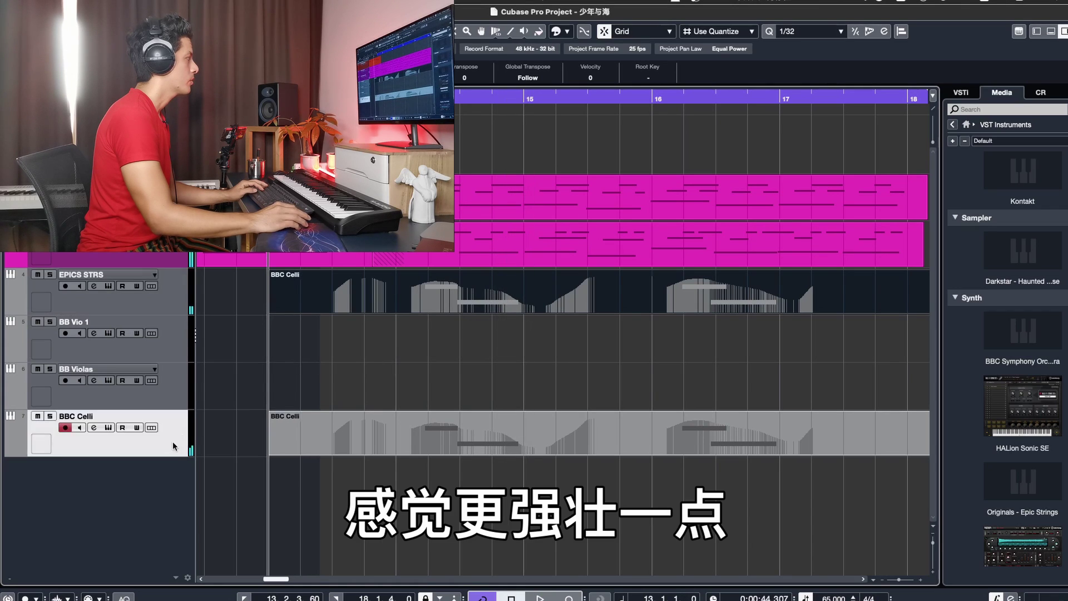
pyautogui.moveTo(172, 343); pyautogui.dragTo(171, 346)
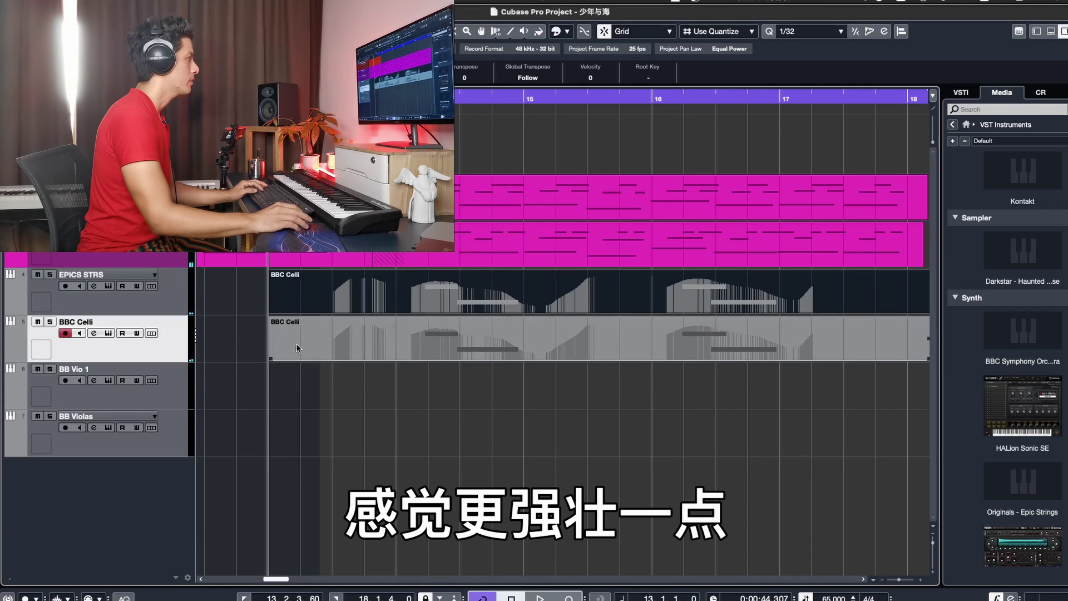
pyautogui.moveTo(272, 359); pyautogui.dragTo(401, 357)
# - Color the BBC Celli track blue, BB Vio 1 green and BB Violas yellow, and play the strings from 14.1.3.60
pyautogui.click(119, 503)
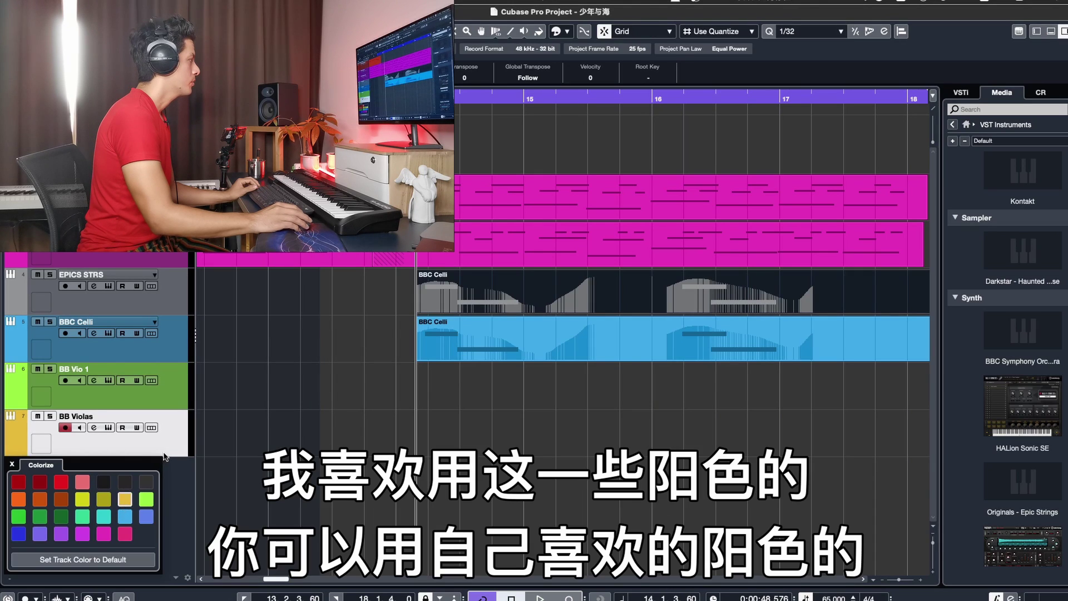
pyautogui.click(181, 346)
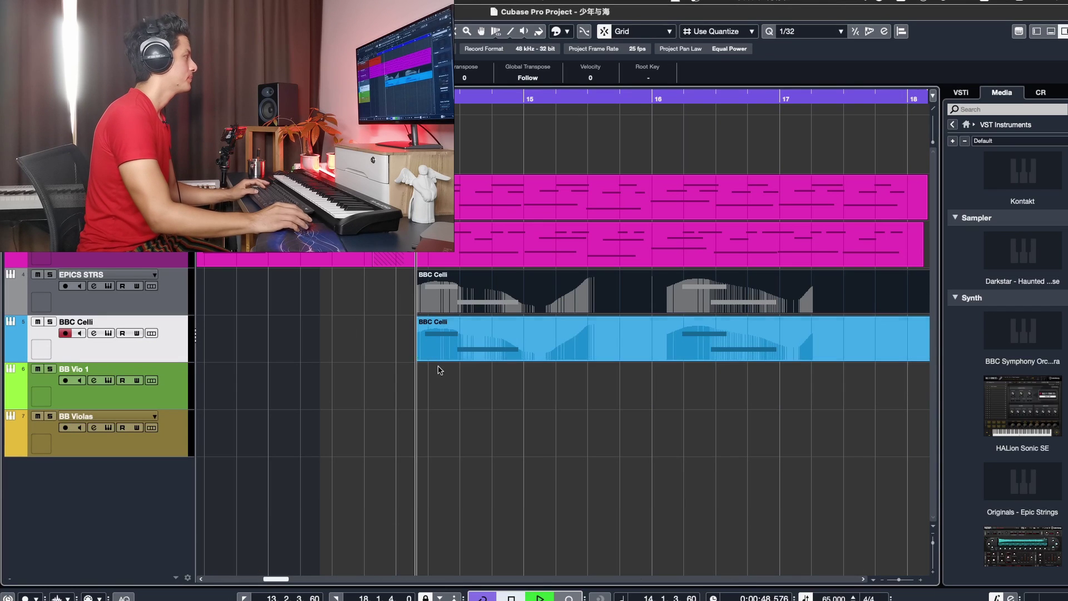
pyautogui.press('space')
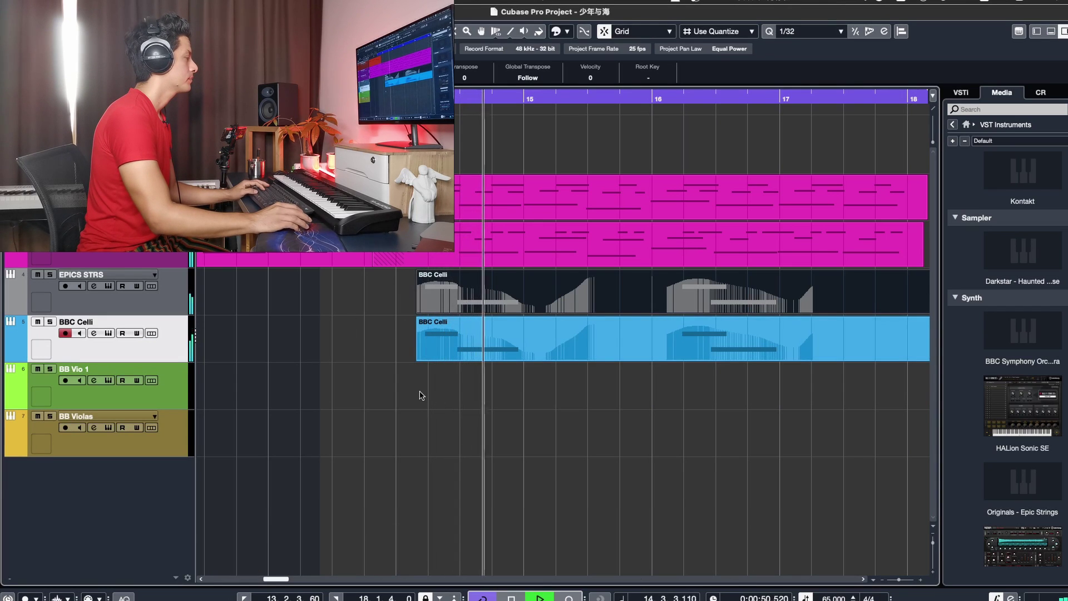
pyautogui.press('space')
# - Copy the cello event to the BB Vio 1 and BB Violas tracks and play the four string layers
pyautogui.moveTo(395, 295); pyautogui.dragTo(469, 343)
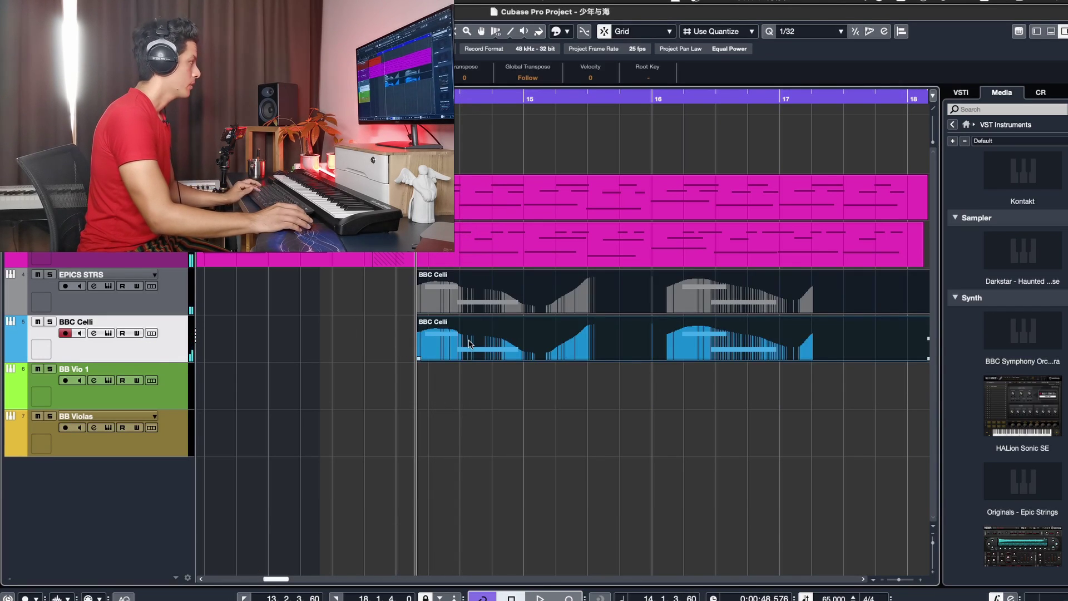
pyautogui.click(185, 403)
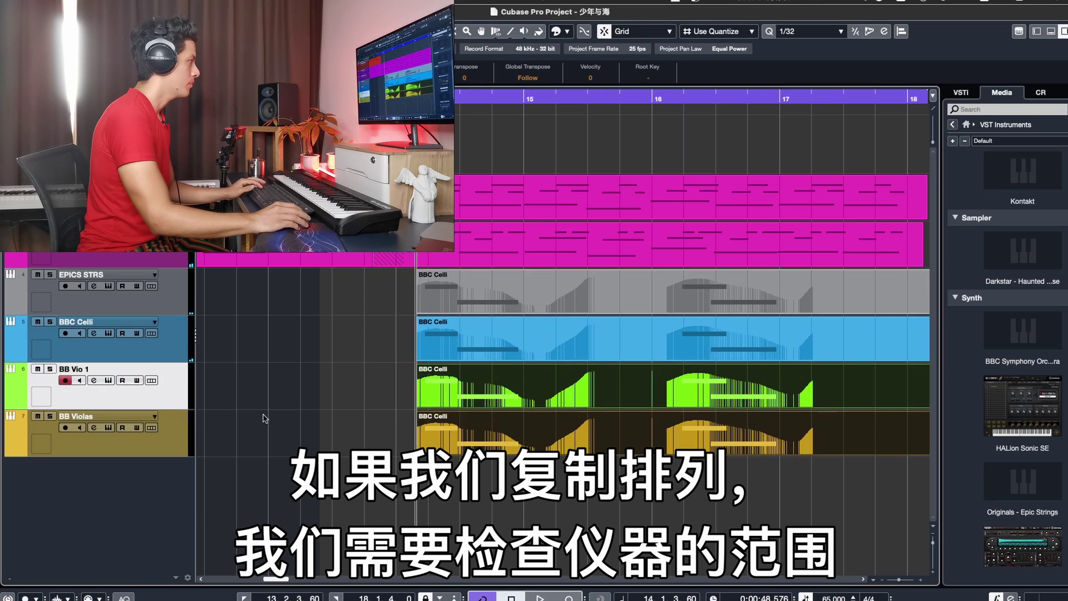
pyautogui.hotkey('ctrl', 'v')
pyautogui.click(545, 178)
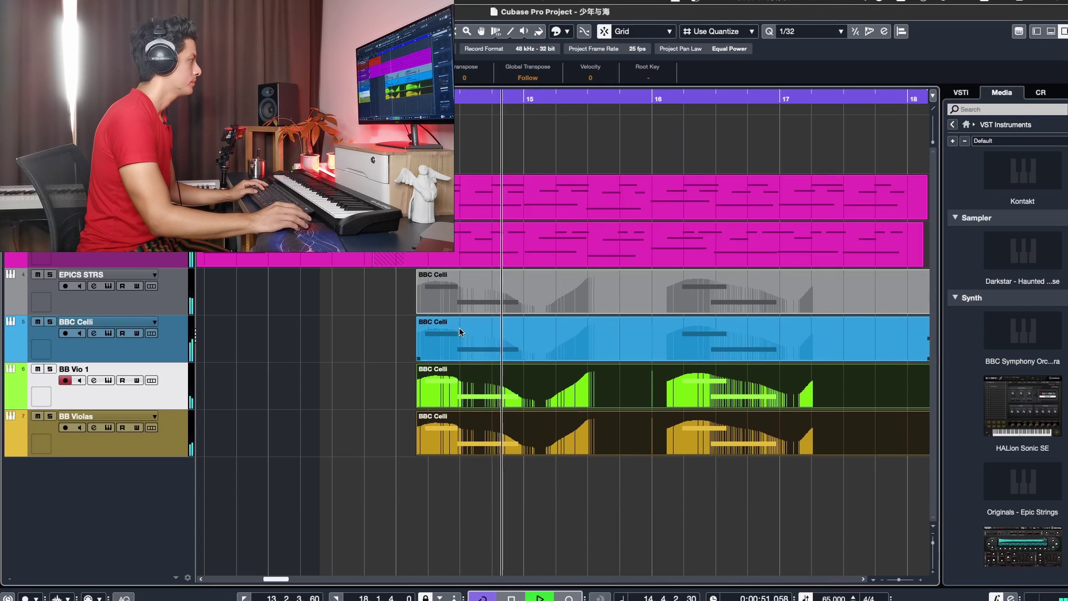
pyautogui.press('space')
# - Transpose the BB Vio 1 event's G2 and D2 notes up one octave and play the result
pyautogui.doubleClick(523, 395)
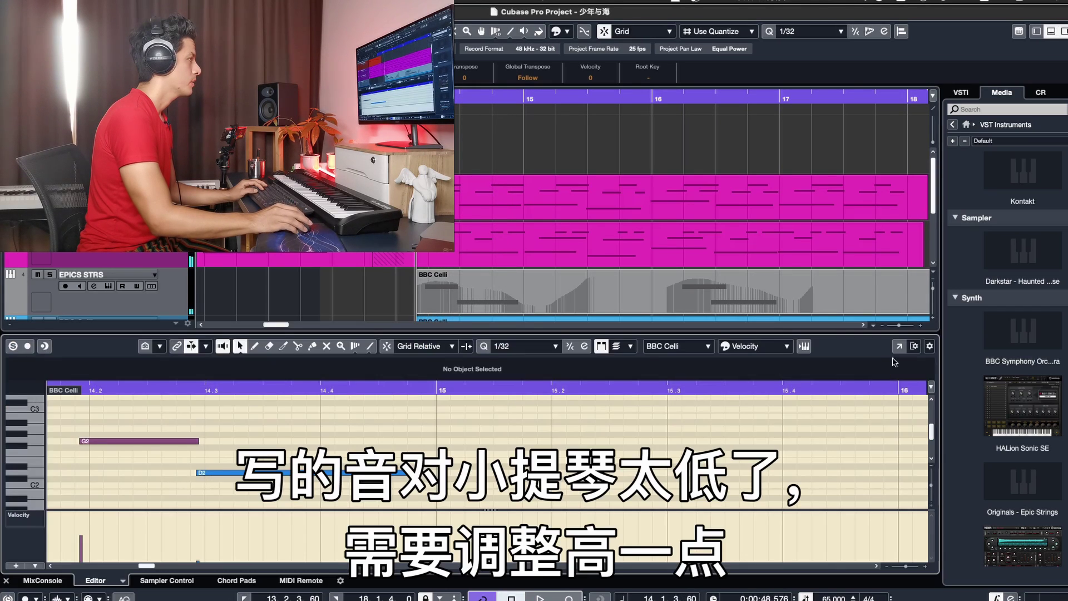
pyautogui.hotkey('ctrl', 'e')
pyautogui.press('g')
pyautogui.press('g')
pyautogui.press('g')
pyautogui.press('g')
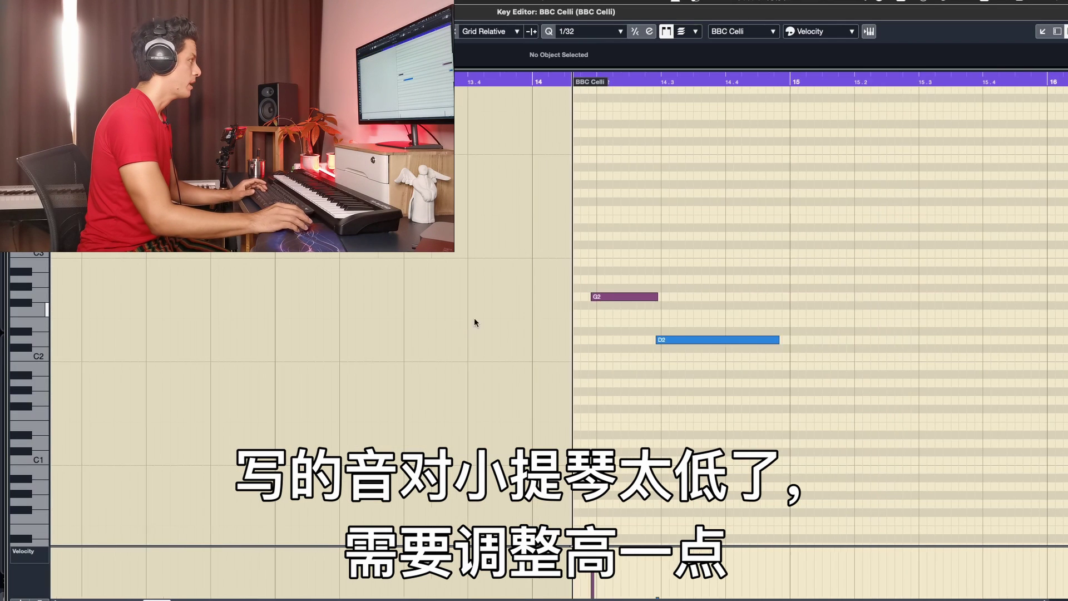
pyautogui.moveTo(646, 285); pyautogui.dragTo(940, 370)
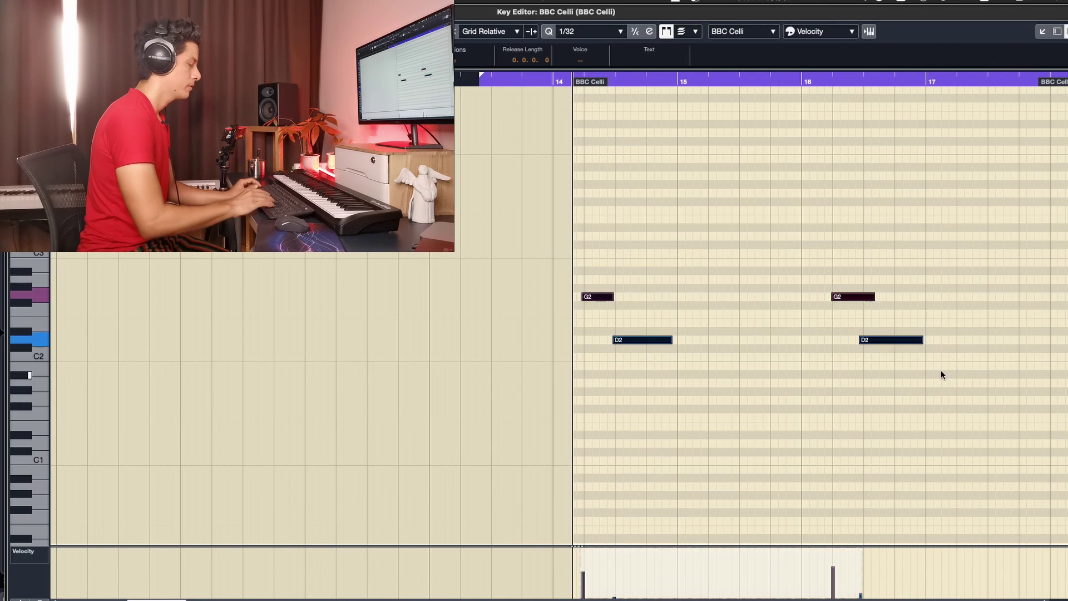
pyautogui.hotkey('shift', 'Up')
pyautogui.press('space')
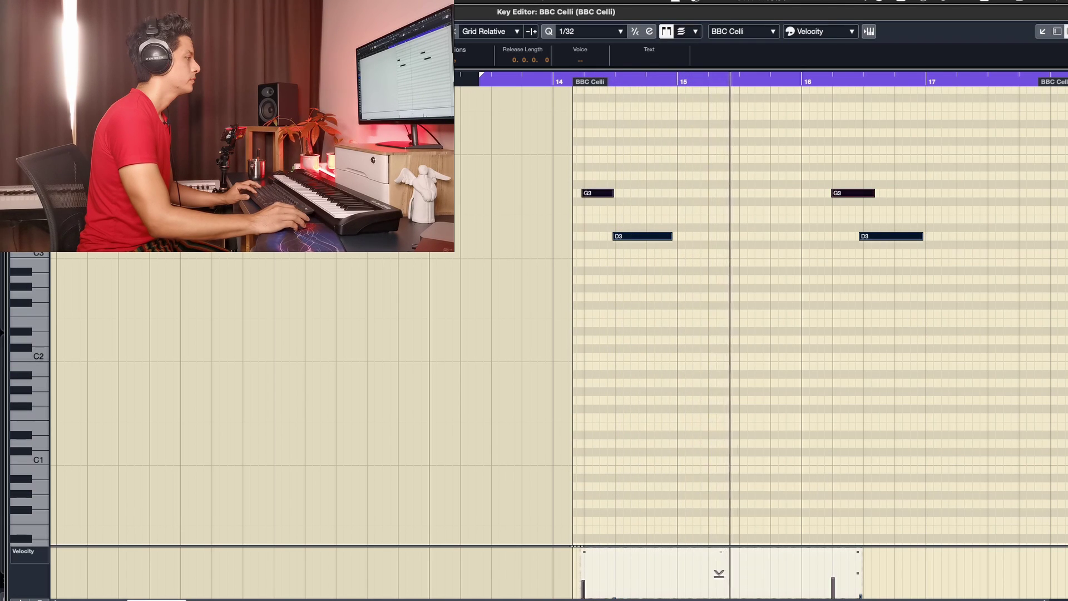
pyautogui.press('space')
pyautogui.click(1043, 34)
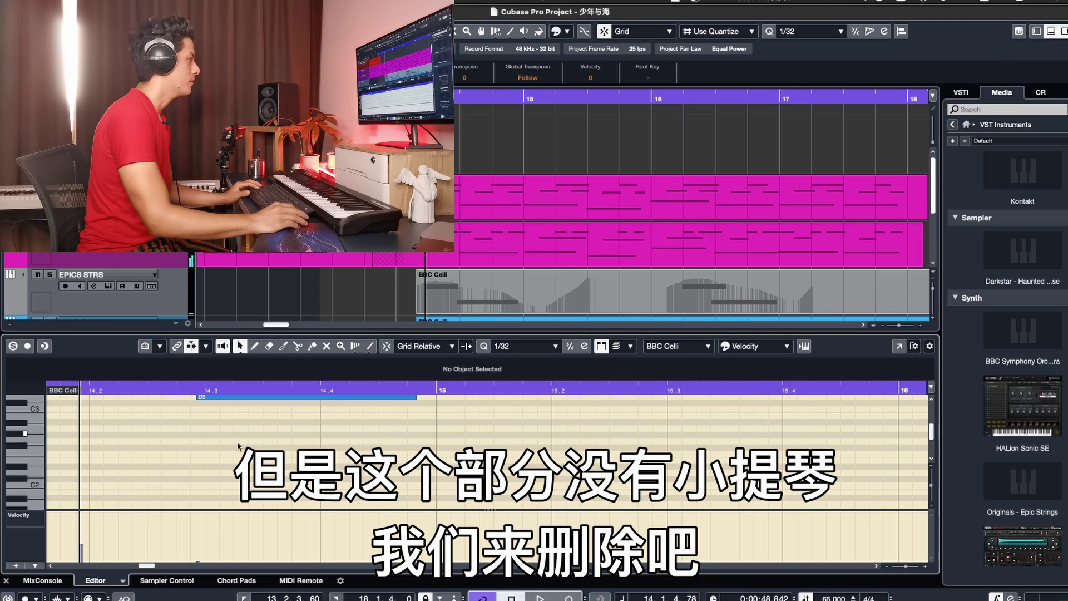
# - Delete the copied string events from the BB Vio 1 and BB Violas tracks
pyautogui.click(6, 580)
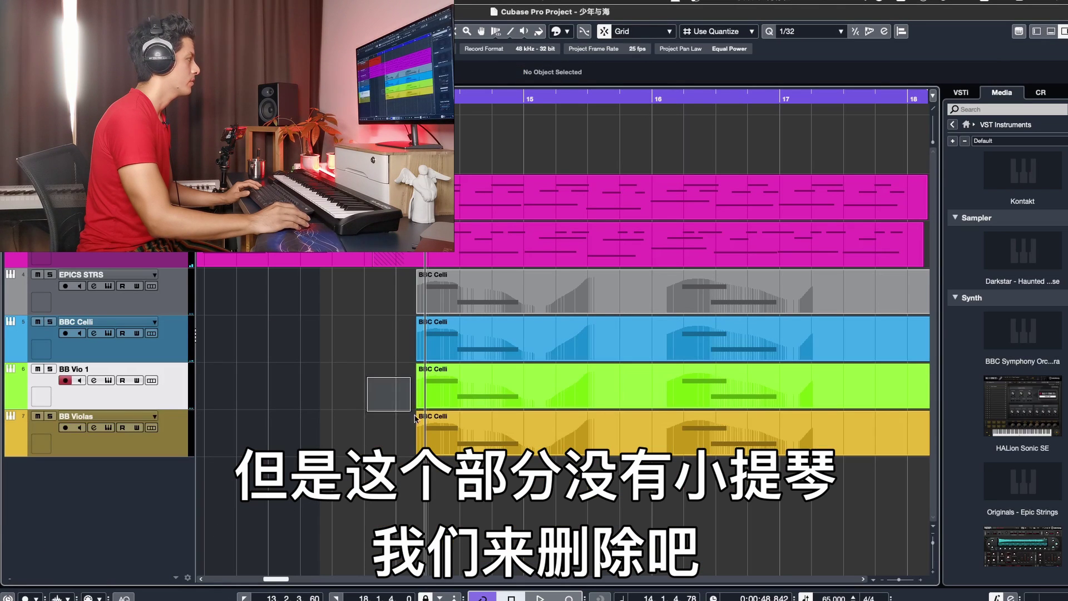
pyautogui.moveTo(414, 417); pyautogui.dragTo(443, 432)
pyautogui.press('Delete')
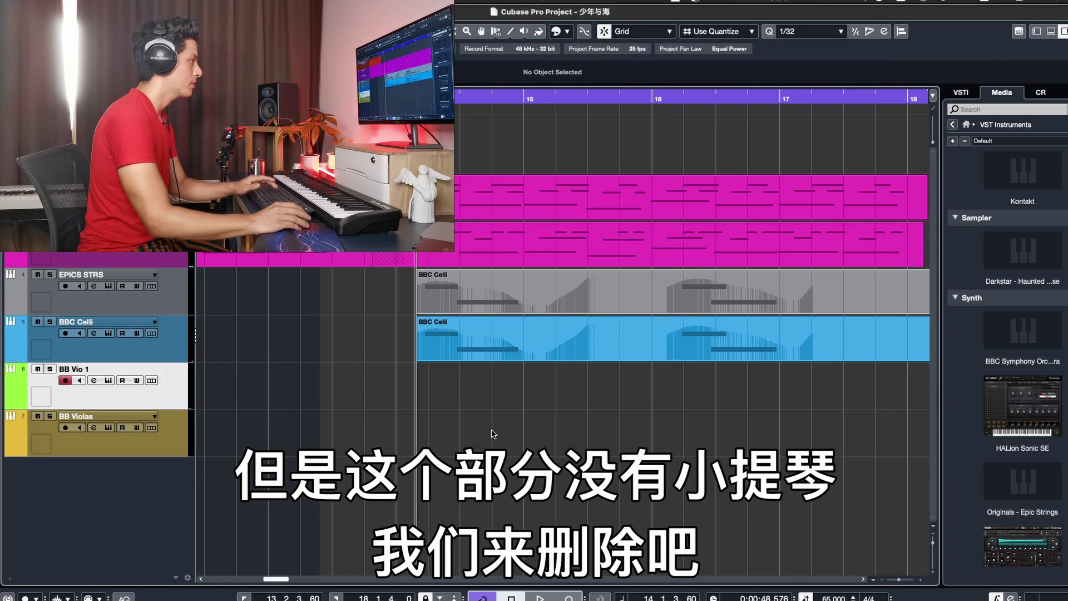
# - Check the empty bars after bar 18 and listen to the reference song 少年与海 in the music player
pyautogui.click(301, 579)
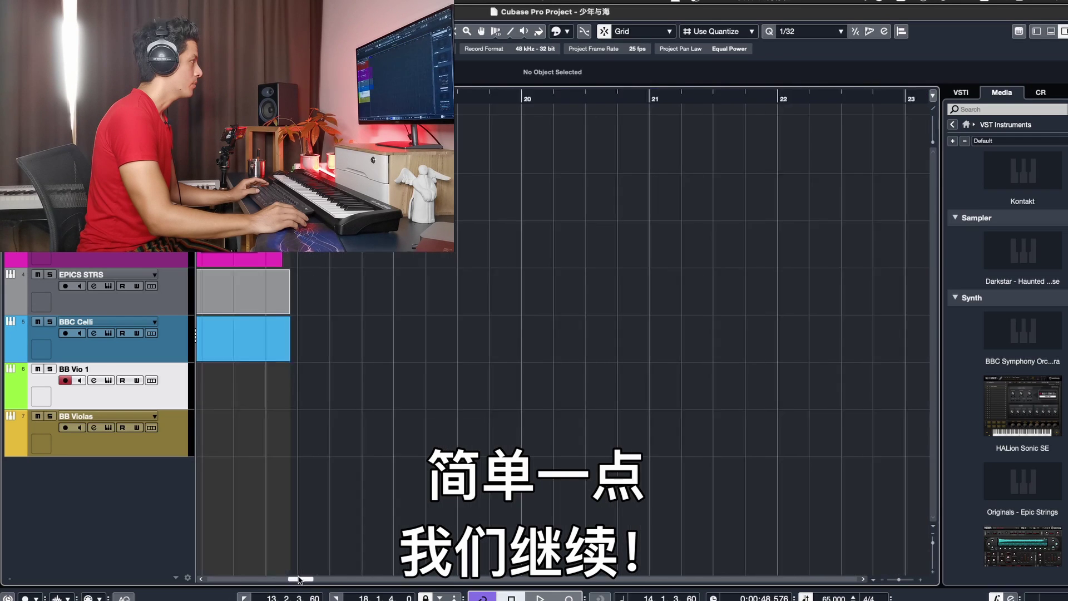
pyautogui.moveTo(299, 579)
pyautogui.mouseDown()
pyautogui.moveTo(250, 579)
pyautogui.moveTo(278, 579)
pyautogui.mouseUp()
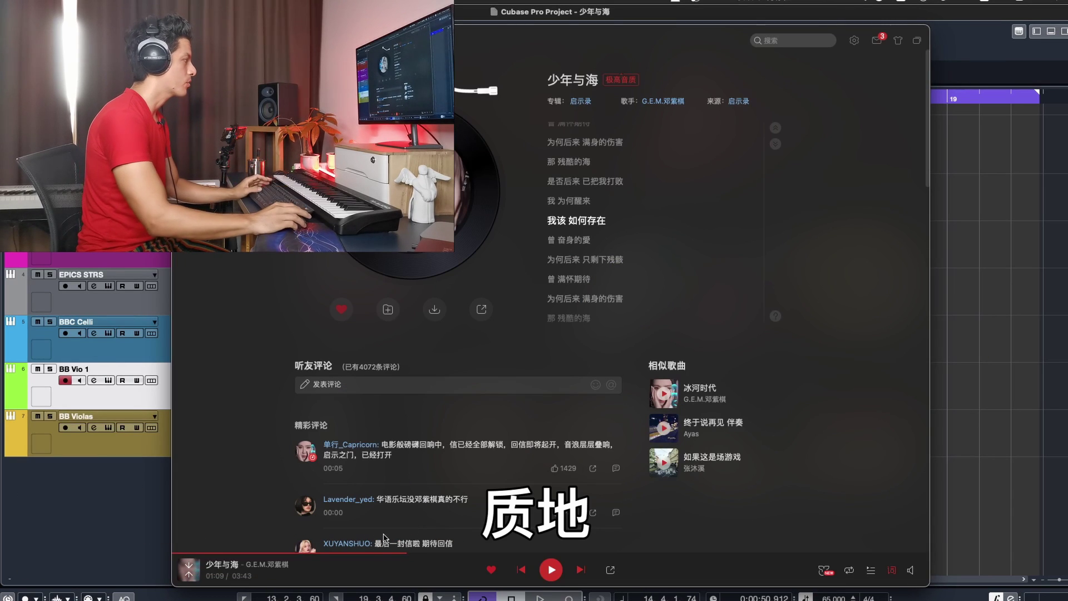
pyautogui.click(380, 554)
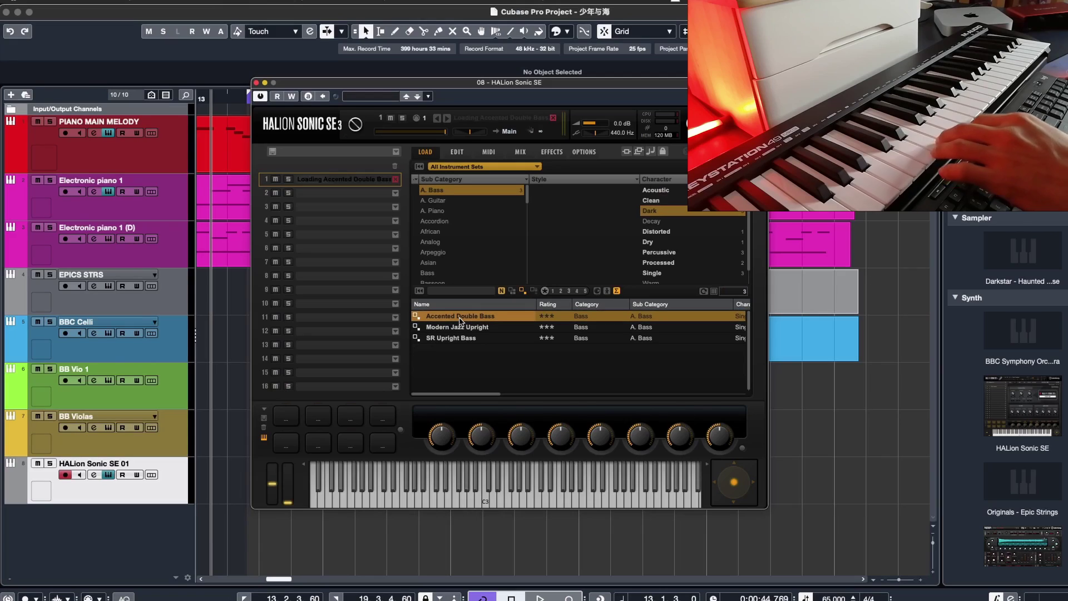
# - Audition Accented Double Bass, Modern Jazz Upright and SR Upright Bass in HALion Sonic SE and load Modern Jazz Upright
pyautogui.doubleClick(460, 317)
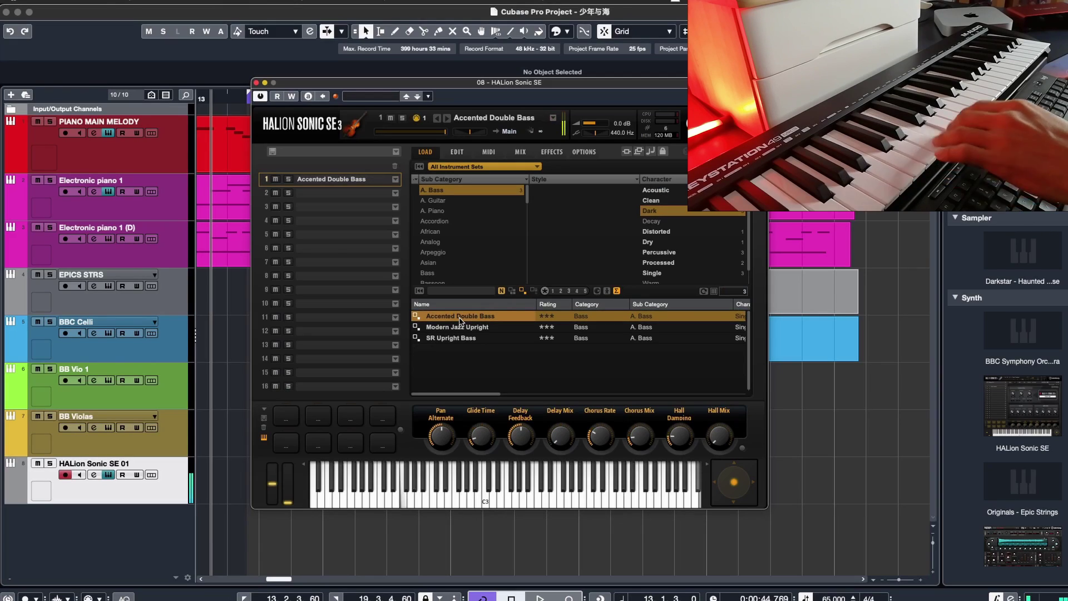
pyautogui.doubleClick(461, 328)
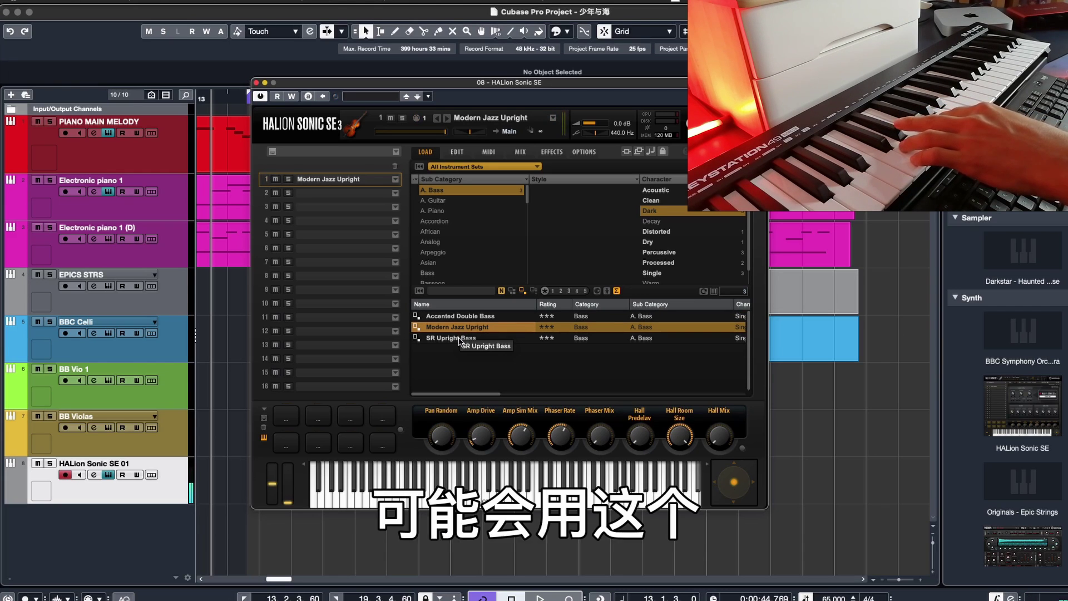
pyautogui.click(458, 339)
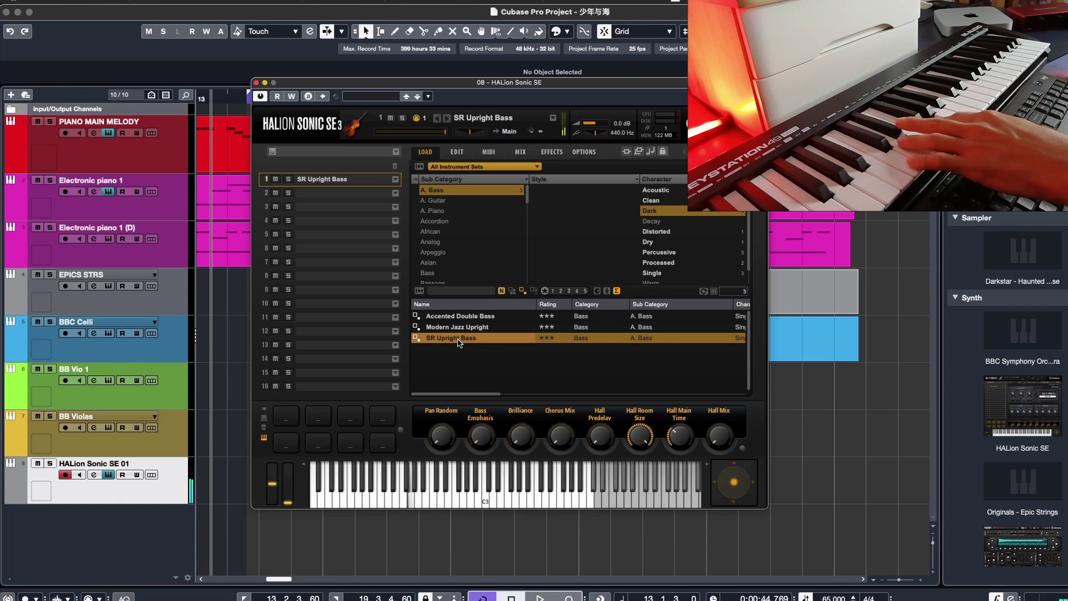
pyautogui.click(459, 328)
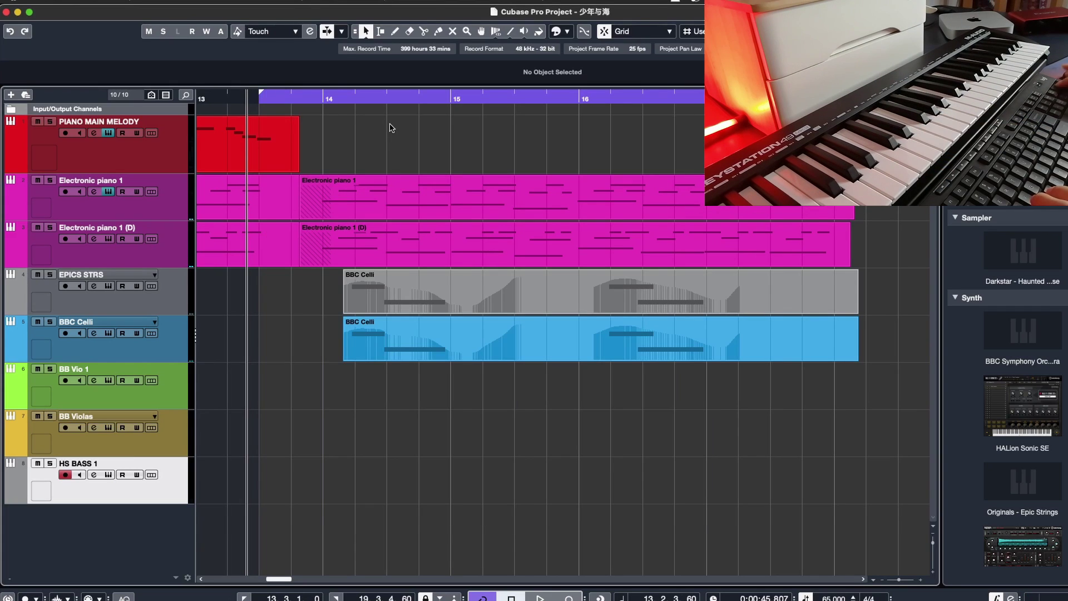
# - Record a bass line on the HS BASS 1 track from bar 14 to about bar 18
pyautogui.press('KP_Multiply')
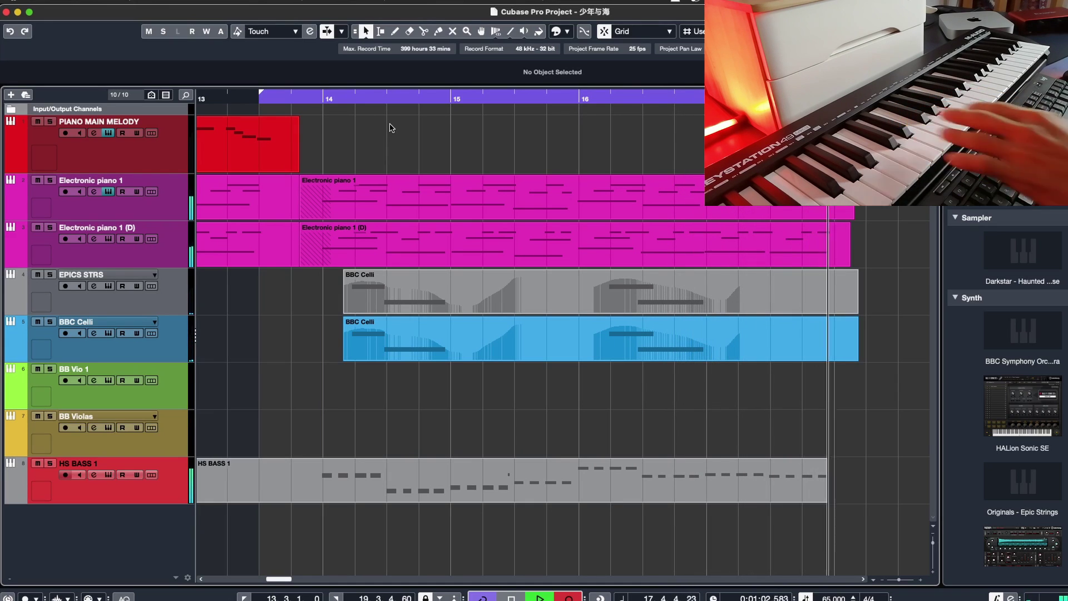
pyautogui.press('space')
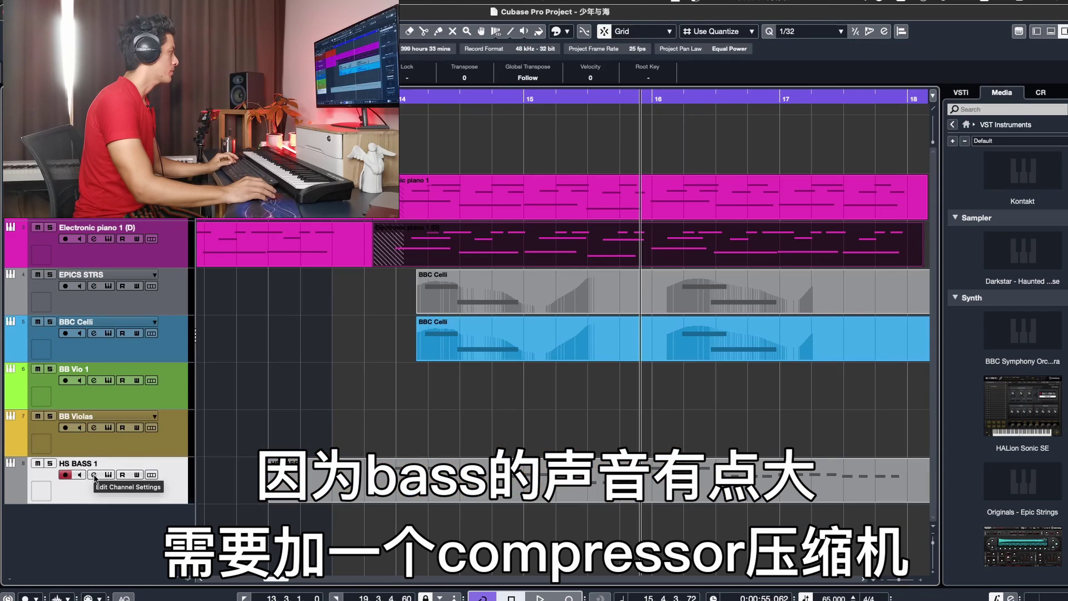
# - Insert a Compressor on the HS BASS 1 channel, set its threshold to -21 dB and adjust the ratio during playback
pyautogui.click(95, 476)
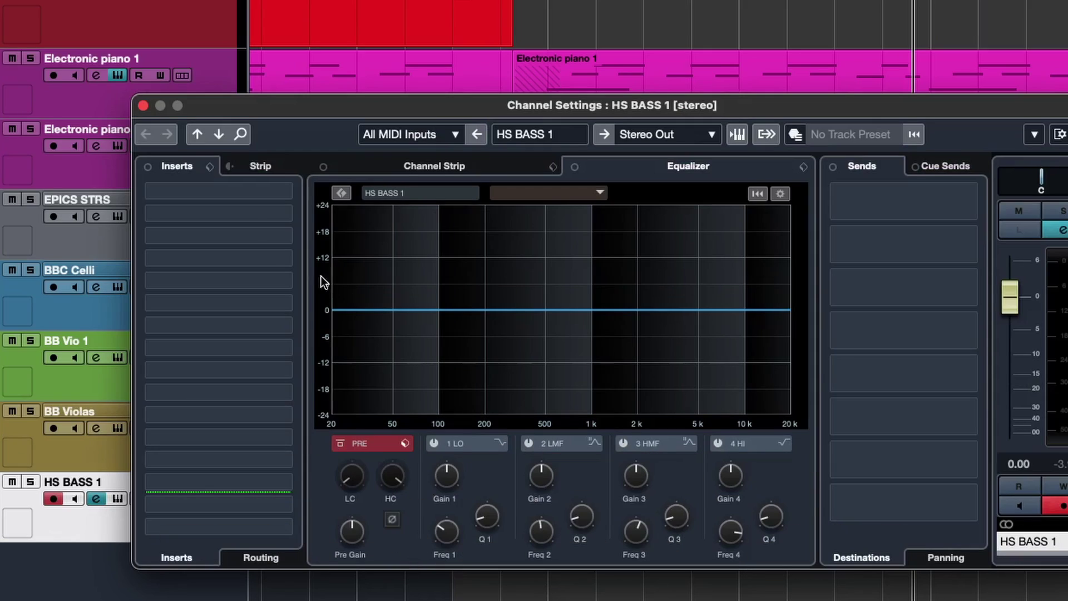
pyautogui.click(221, 271)
pyautogui.click(202, 312)
pyautogui.click(214, 347)
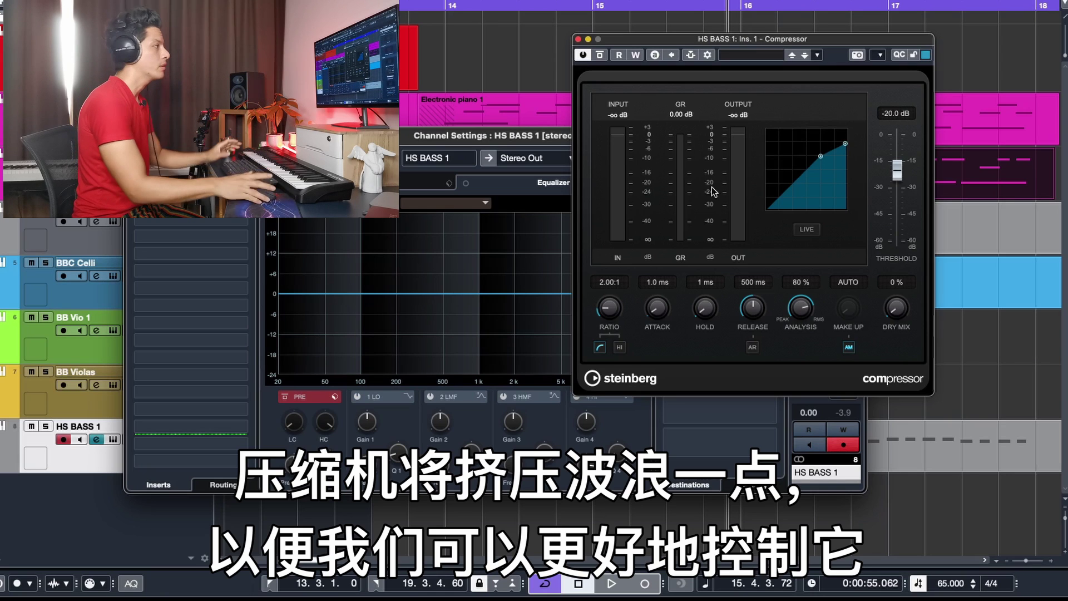
pyautogui.press('space')
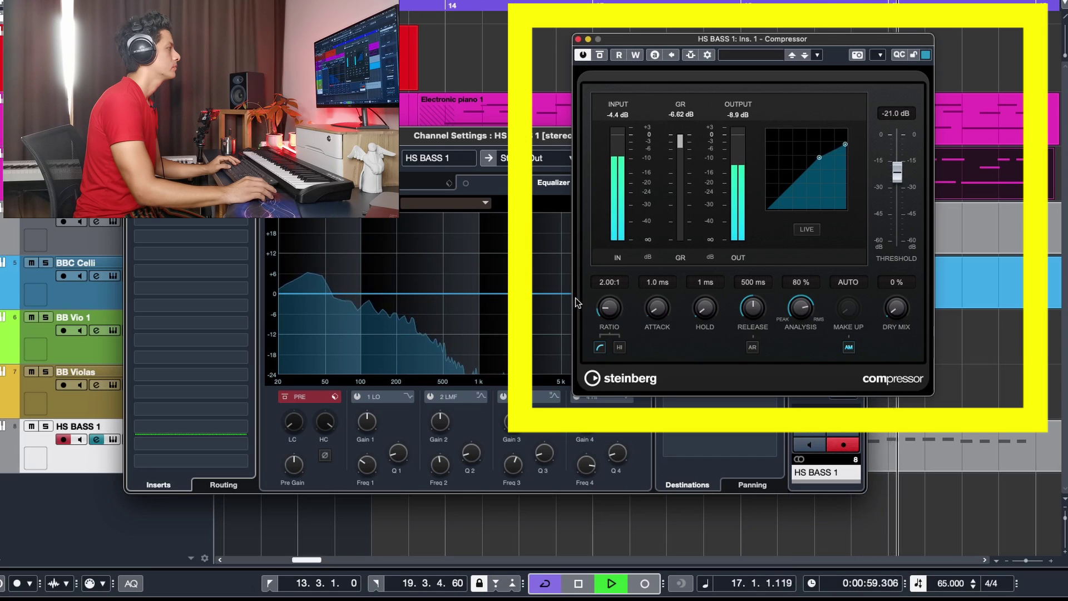
pyautogui.moveTo(621, 312); pyautogui.dragTo(615, 301)
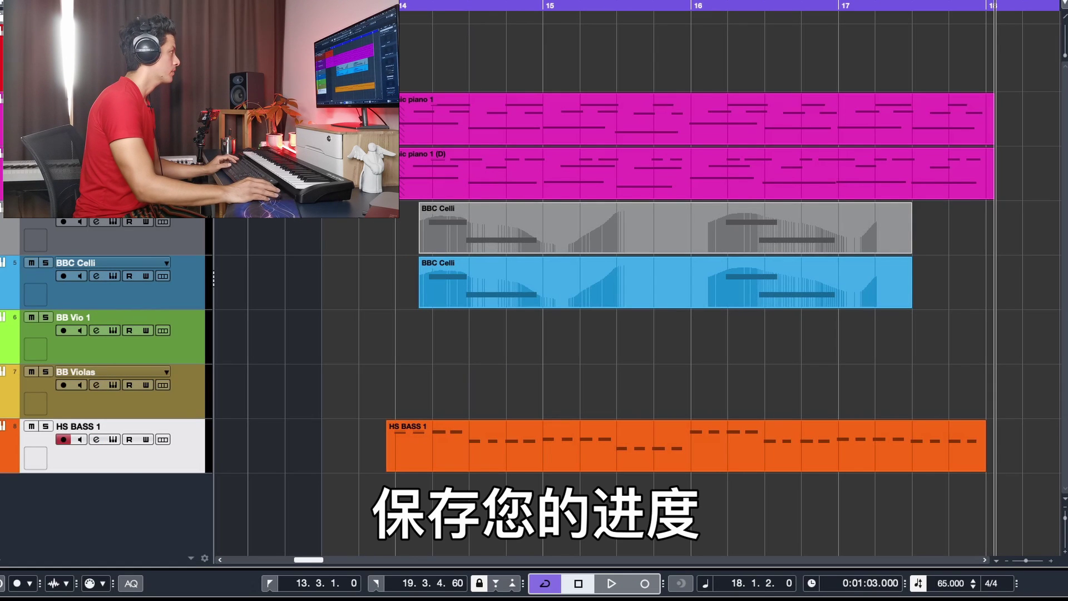
# - Switch to the music player, listen to the next section of 少年与海 from about 00:56, and return to the Cubase project
pyautogui.press('KP_0')
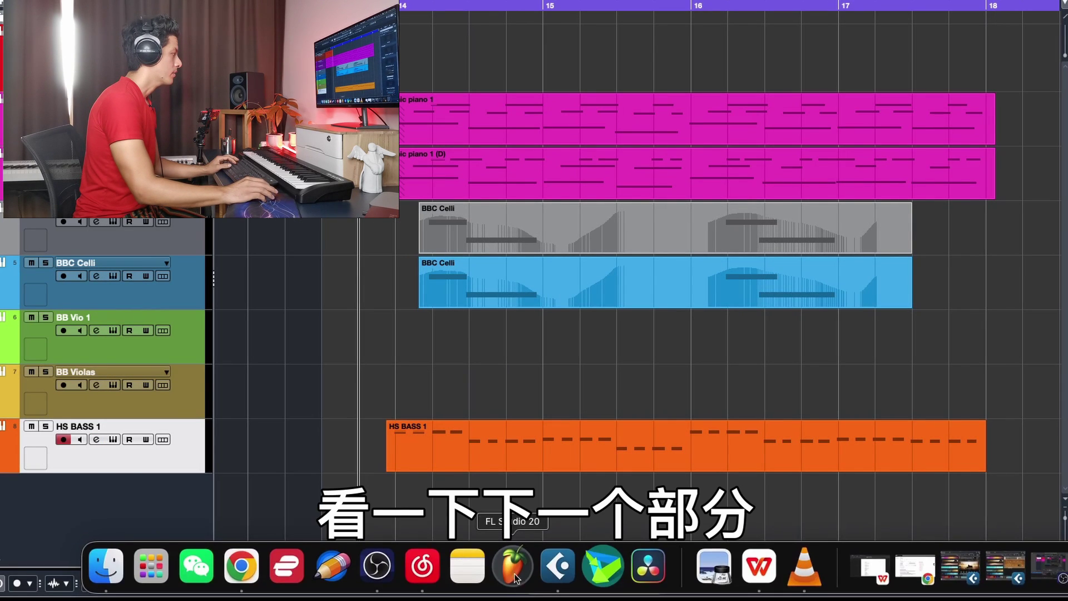
pyautogui.click(421, 564)
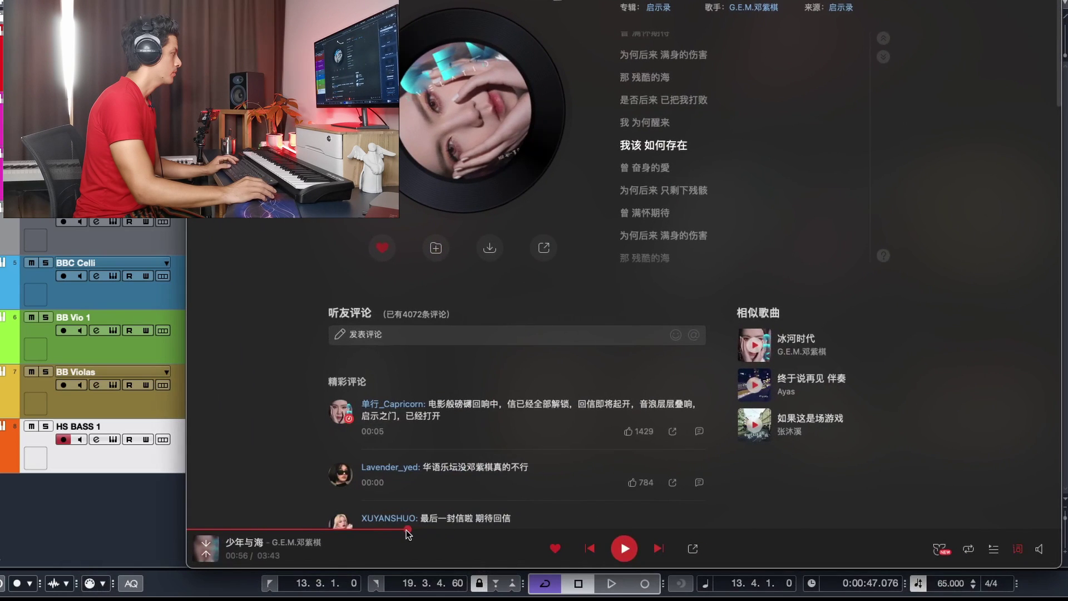
pyautogui.press('space')
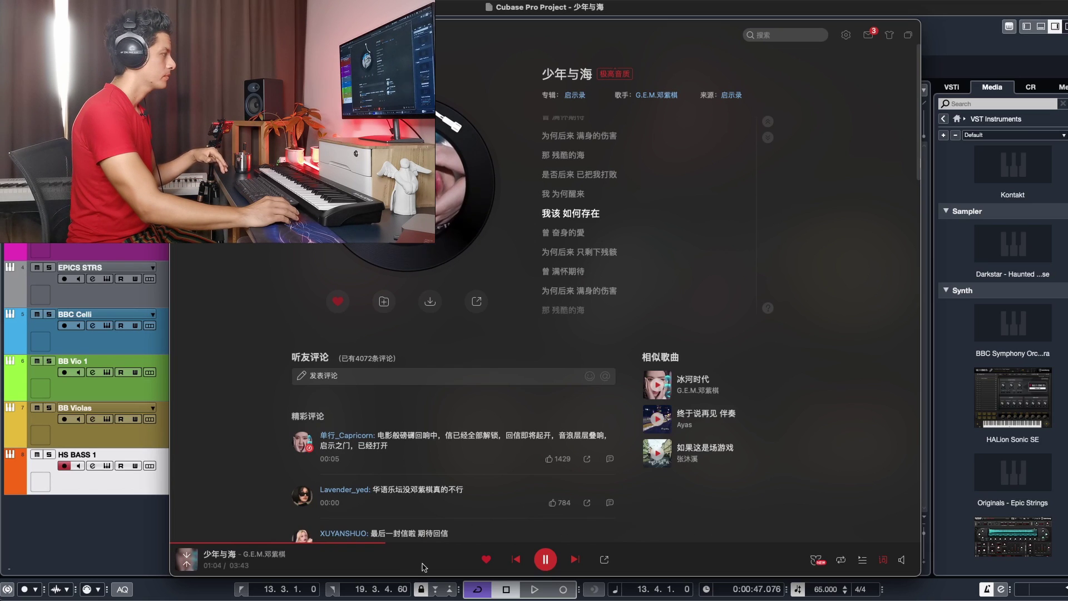
pyautogui.click(545, 560)
pyautogui.click(189, 30)
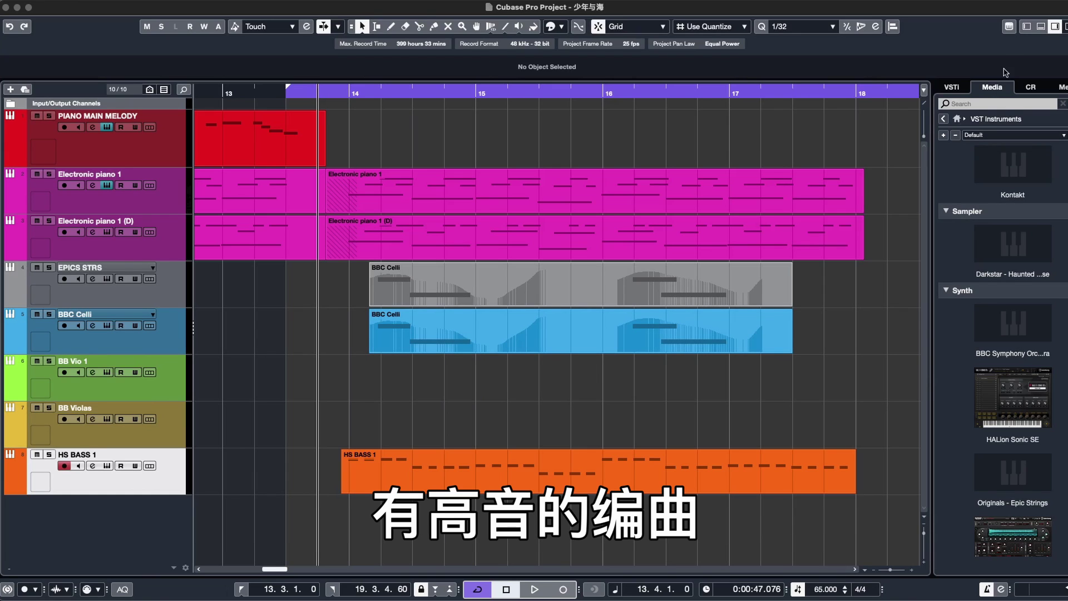
# - Copy the electronic piano, string and bass events from bar 14, paste them at 18.1.1.0 and play the transition
pyautogui.click(1048, 32)
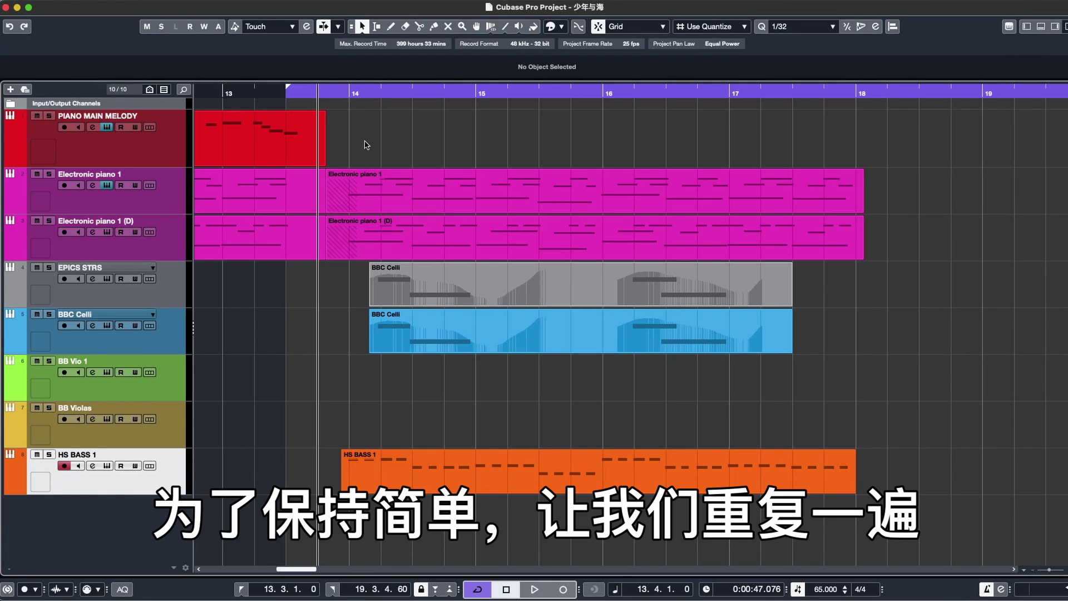
pyautogui.moveTo(381, 144); pyautogui.dragTo(687, 488)
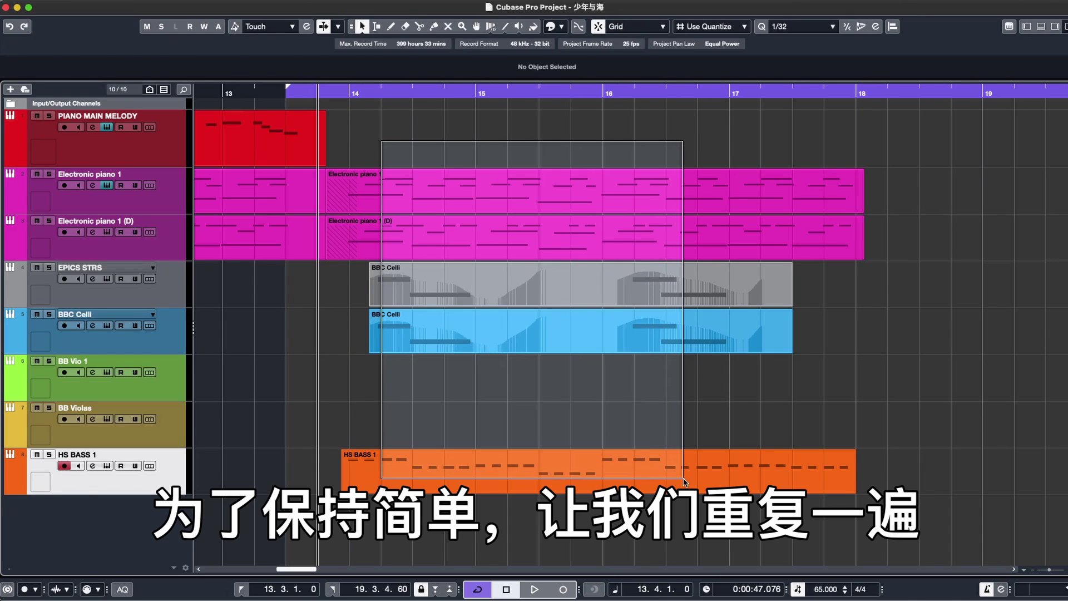
pyautogui.click(812, 97)
pyautogui.press('super+v')
pyautogui.press('space')
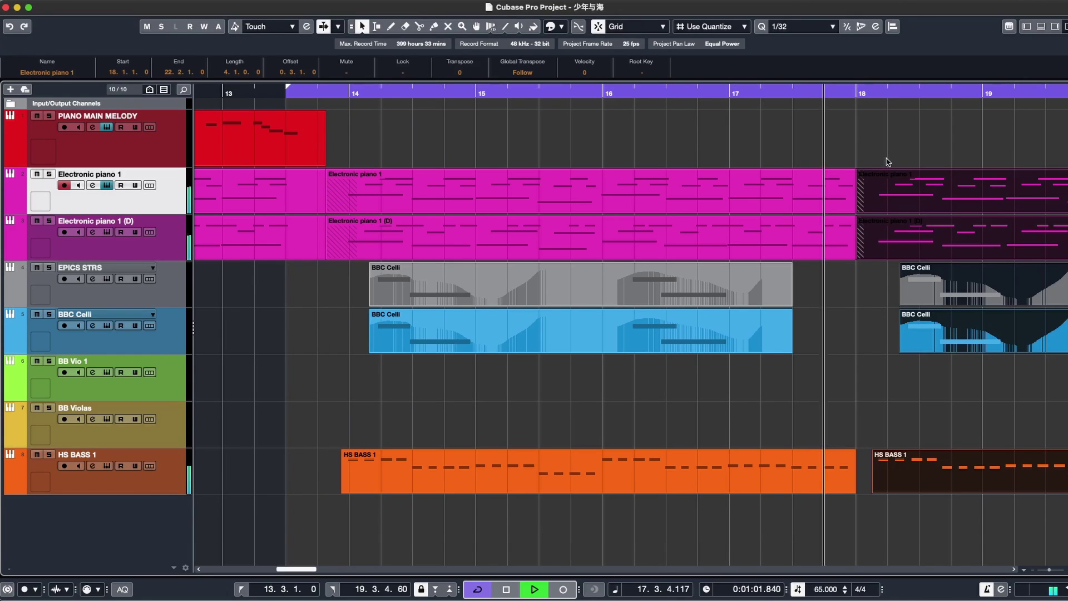
pyautogui.press('space')
# - Move the pasted events earlier so the electronic piano copy starts at 17.4.2.0, and play across the join
pyautogui.moveTo(913, 184); pyautogui.dragTo(893, 183)
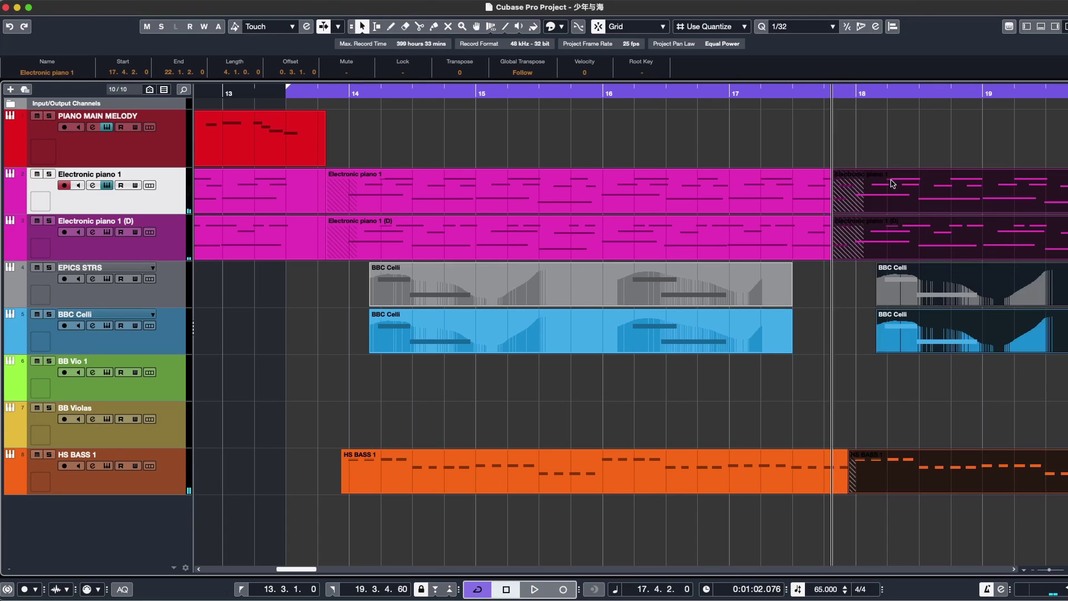
pyautogui.press('space')
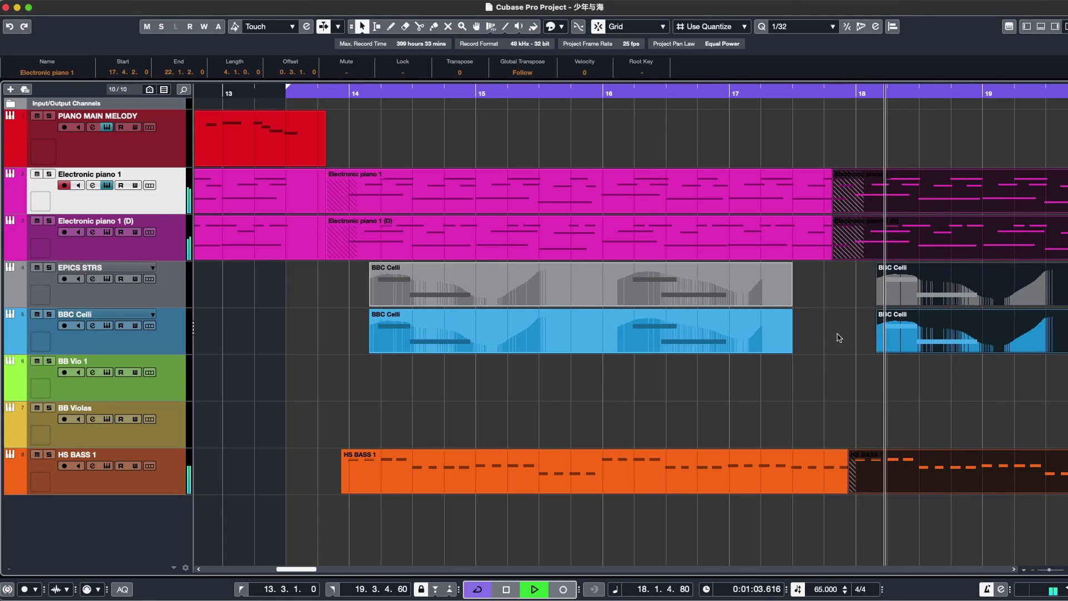
pyautogui.press('space')
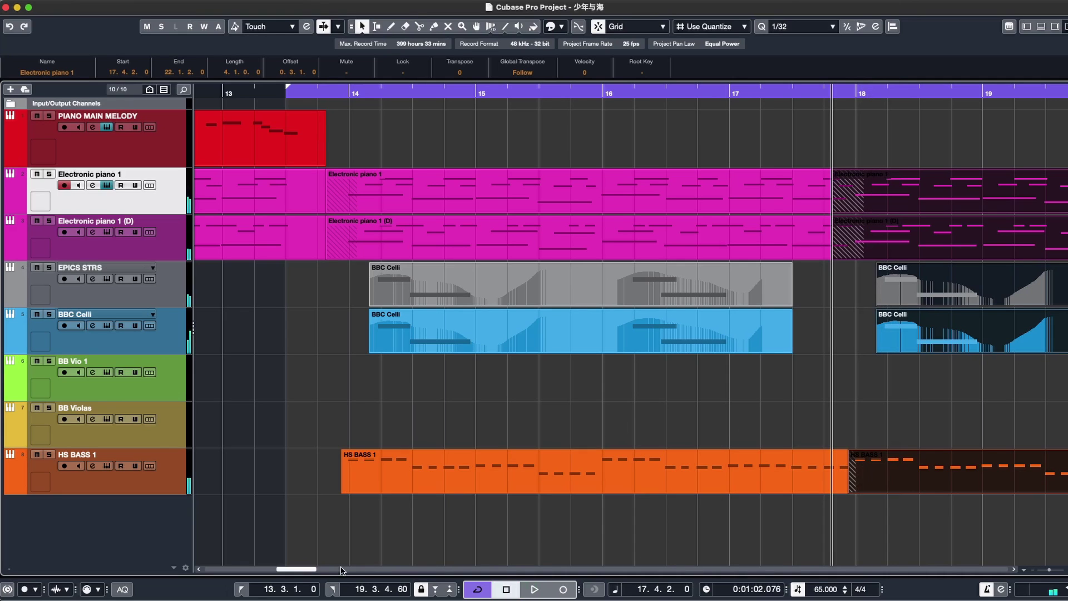
# - Copy the second pair of string events, starting at 18.1.3.60, to the BB Vio 1 and BB Violas tracks
pyautogui.hscroll(5, 778, 418)
pyautogui.moveTo(853, 400); pyautogui.dragTo(716, 307)
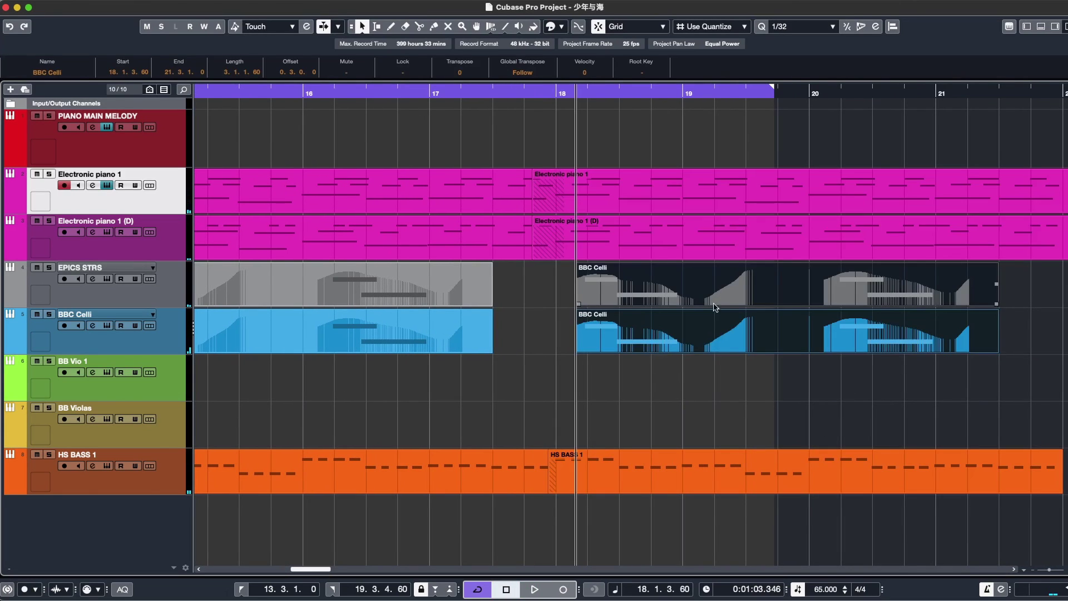
pyautogui.click(209, 371)
pyautogui.press('super+v')
# - Transpose all notes of the BB Vio 1 event at bar 18 up one octave to G3 and D3
pyautogui.doubleClick(722, 378)
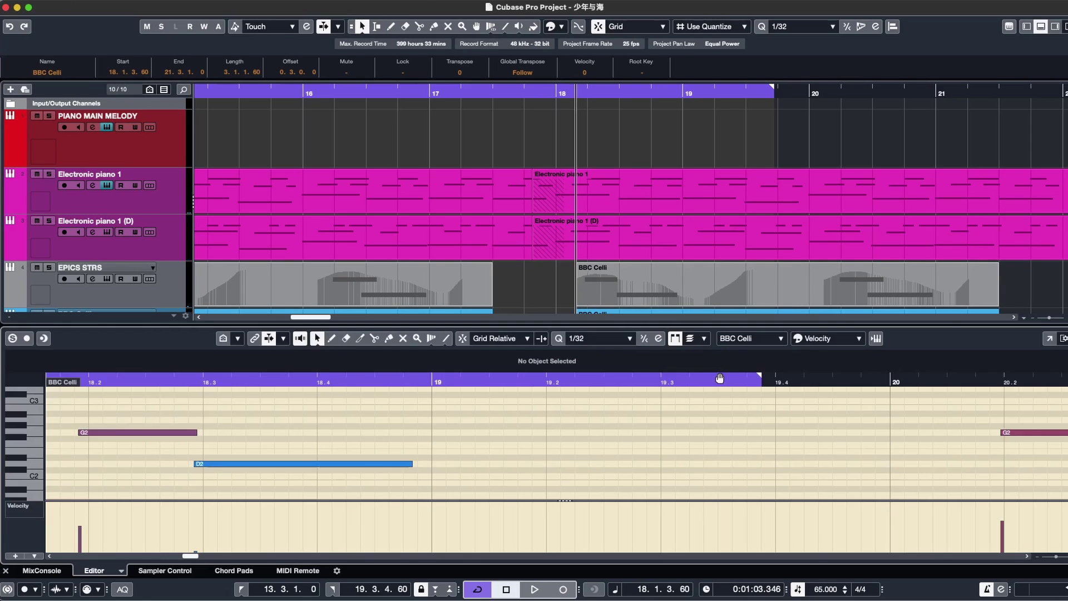
pyautogui.click(1053, 338)
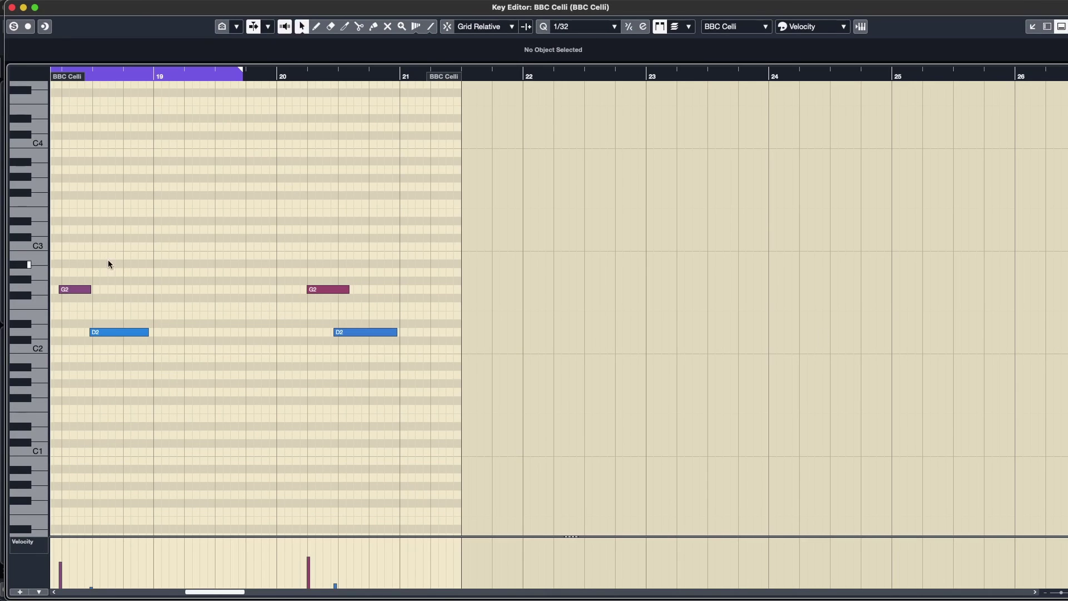
pyautogui.moveTo(62, 254); pyautogui.dragTo(371, 367)
pyautogui.hotkey('shift', 'Up')
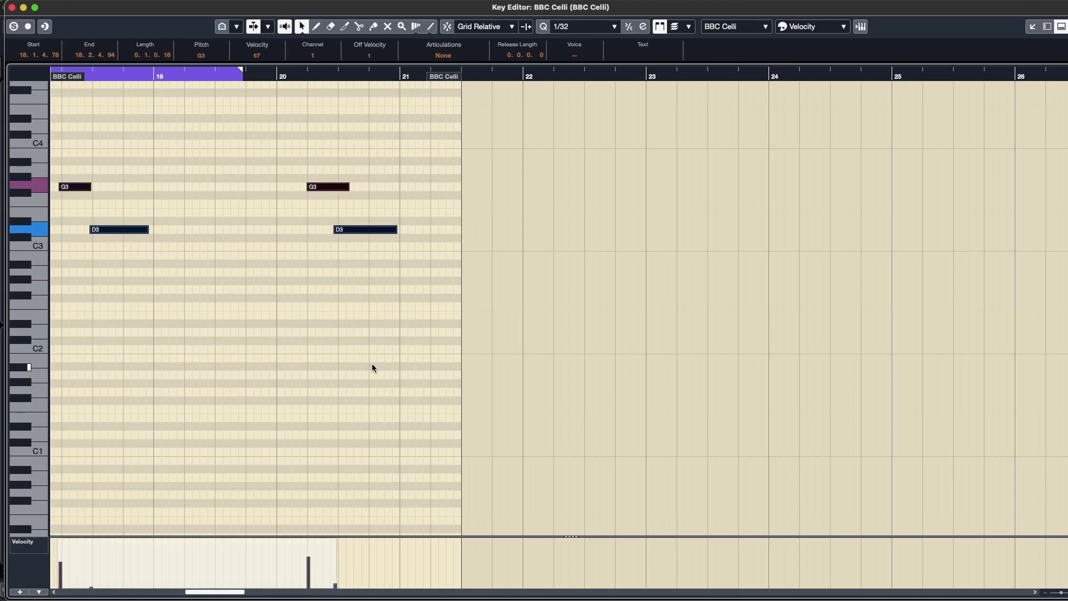
pyautogui.click(1032, 26)
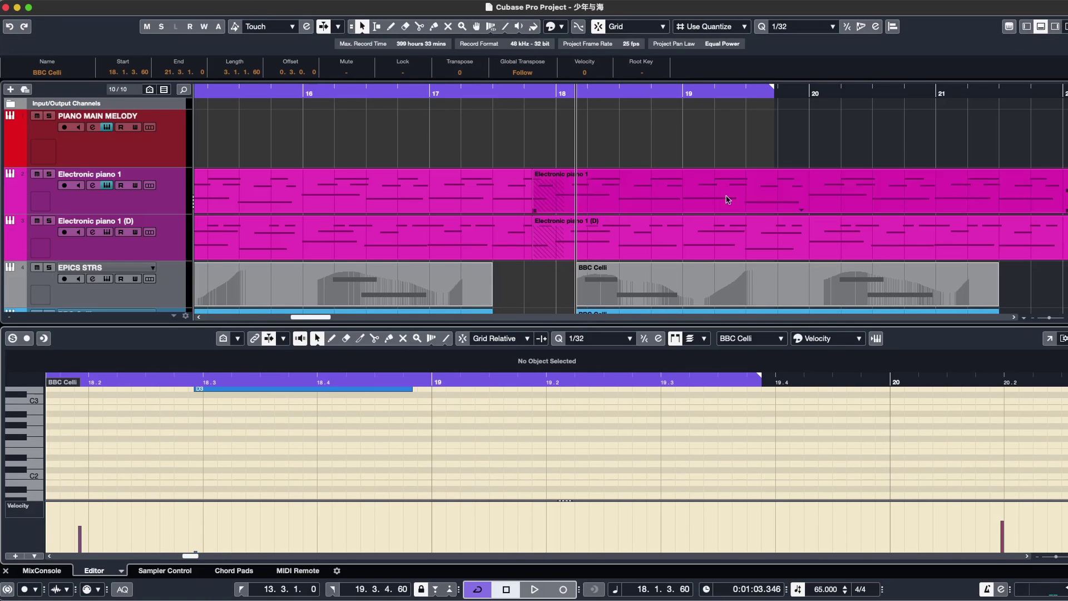
# - Close the lower editor and play the arrangement from bar 18 to check the added violins and violas
pyautogui.click(6, 570)
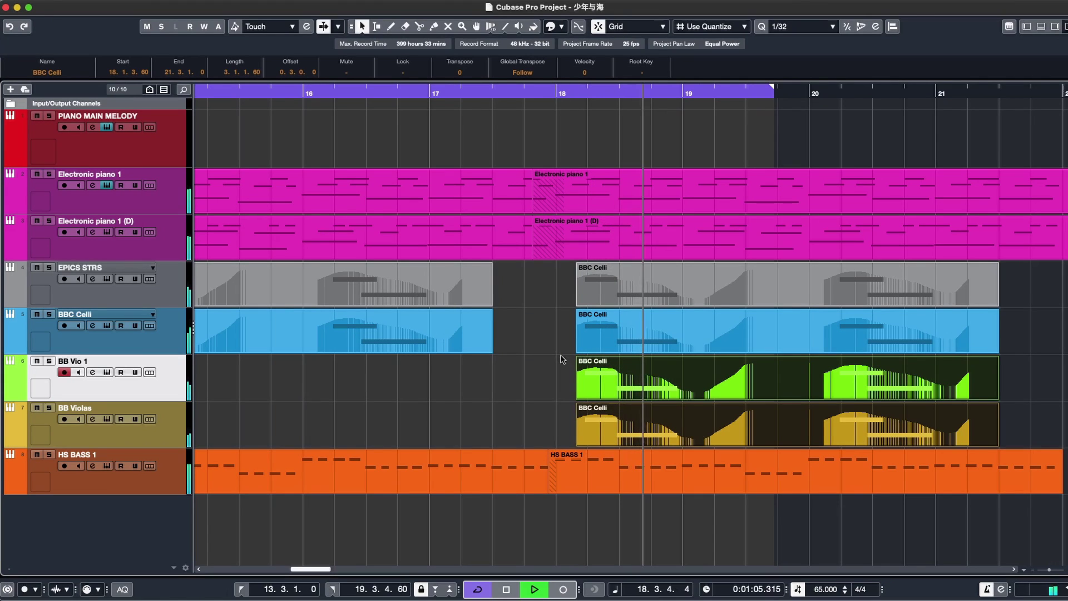
pyautogui.press('space')
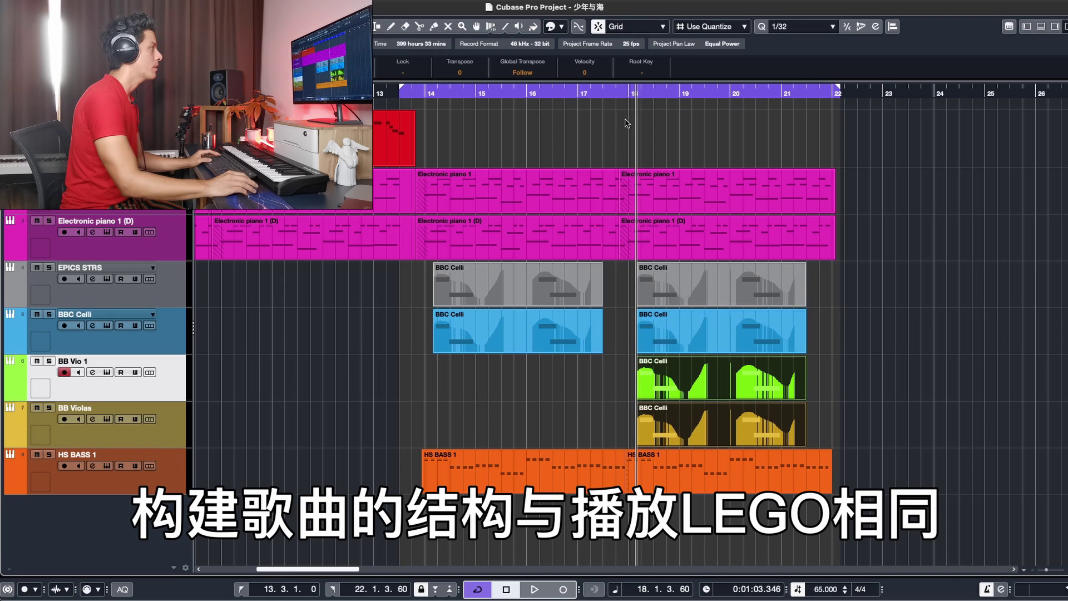
pyautogui.click(627, 96)
pyautogui.press('space')
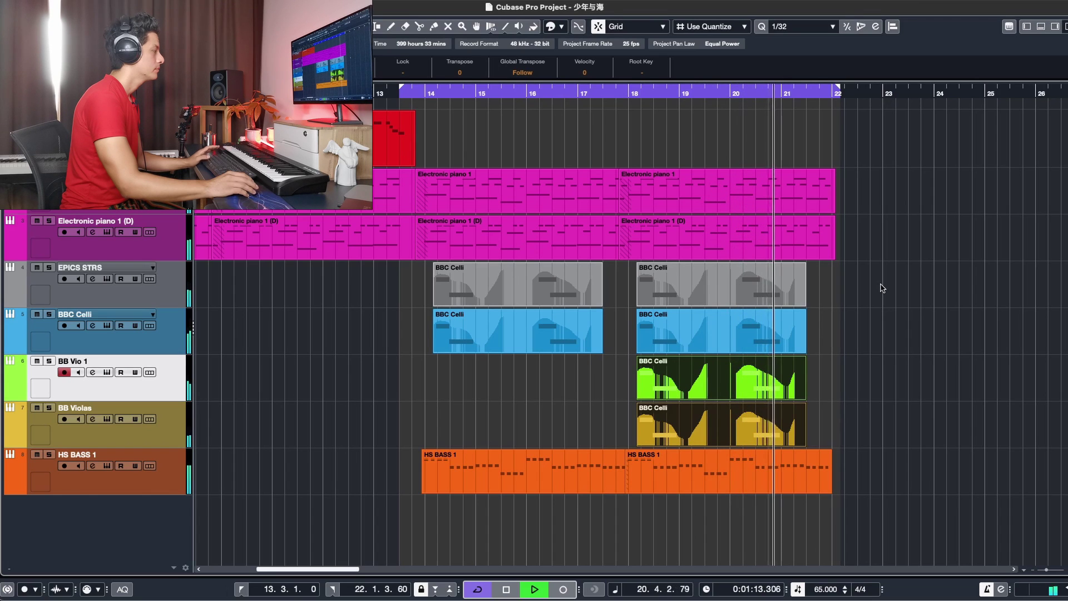
pyautogui.press('space')
# - Switch to the music player, listen to the next passage of the reference song 少年与海, and minimise the player
pyautogui.moveTo(442, 598)
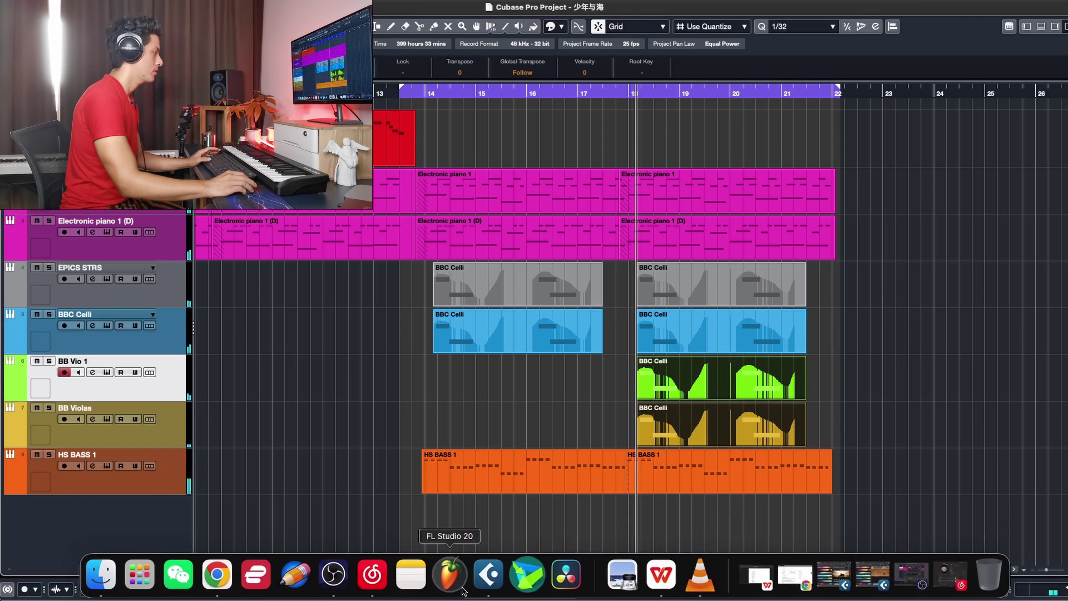
pyautogui.click(437, 579)
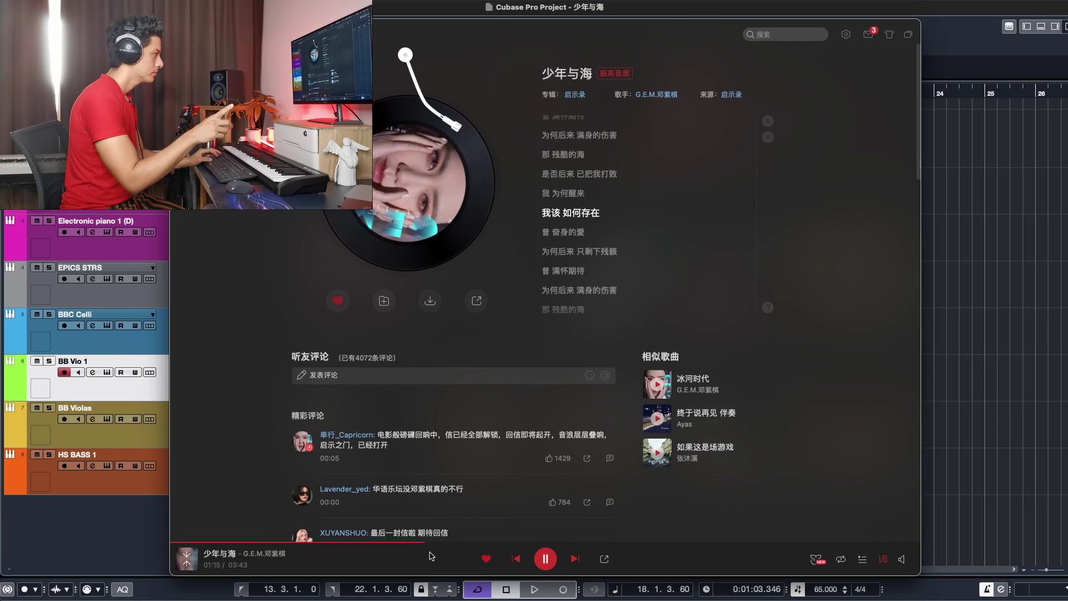
pyautogui.press('space')
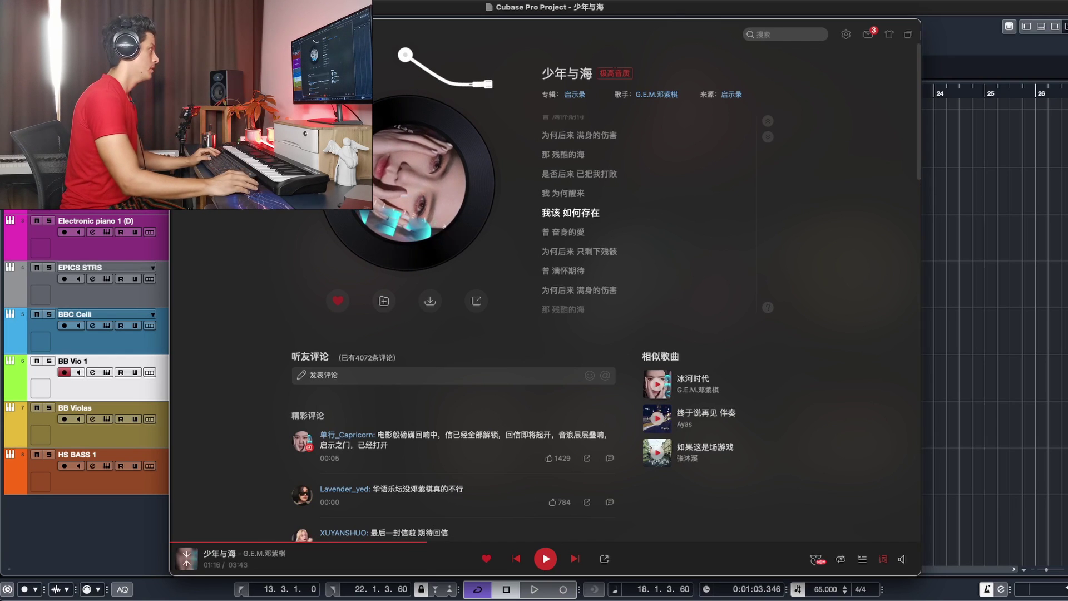
pyautogui.press('super+m')
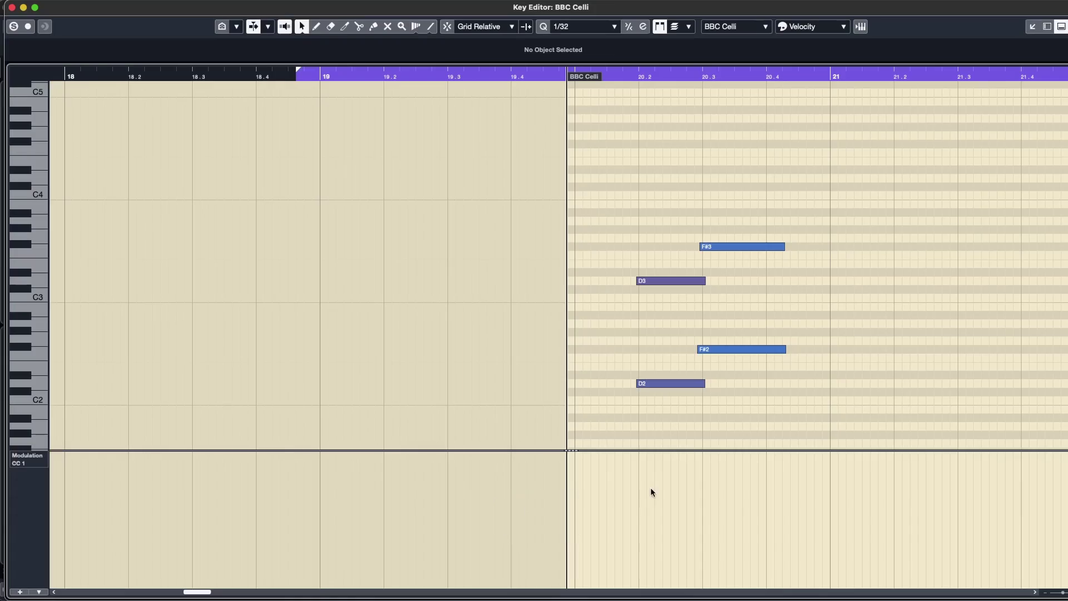
# - Draw a Modulation (CC 1) curve under the notes of the BBC Celli event at bar 20 and play it
pyautogui.rightClick(636, 504)
pyautogui.click(620, 499)
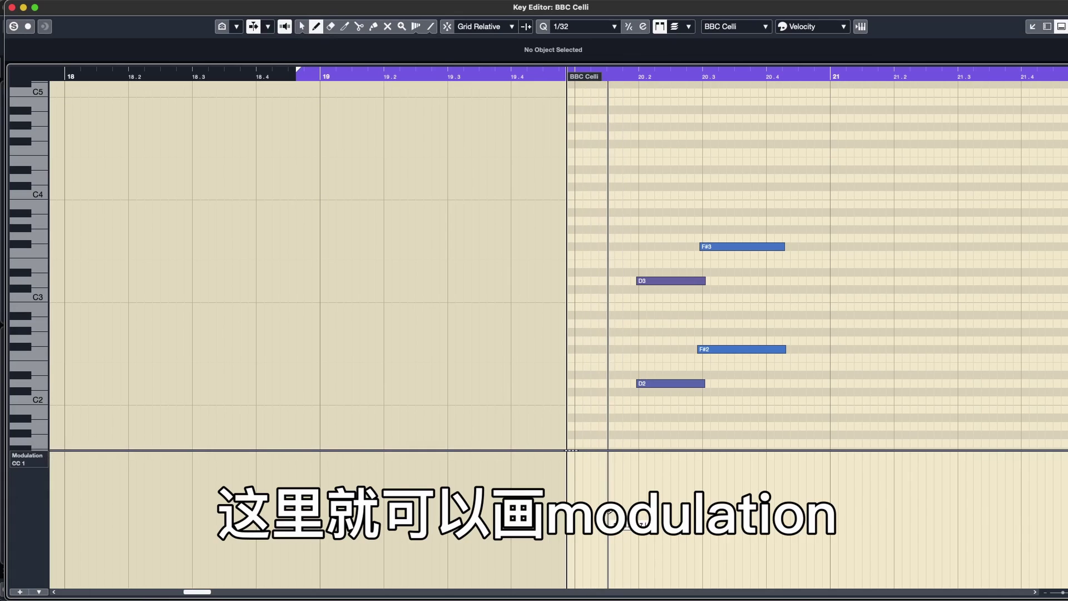
pyautogui.moveTo(609, 509)
pyautogui.mouseDown()
pyautogui.moveTo(752, 504)
pyautogui.moveTo(812, 532)
pyautogui.mouseUp()
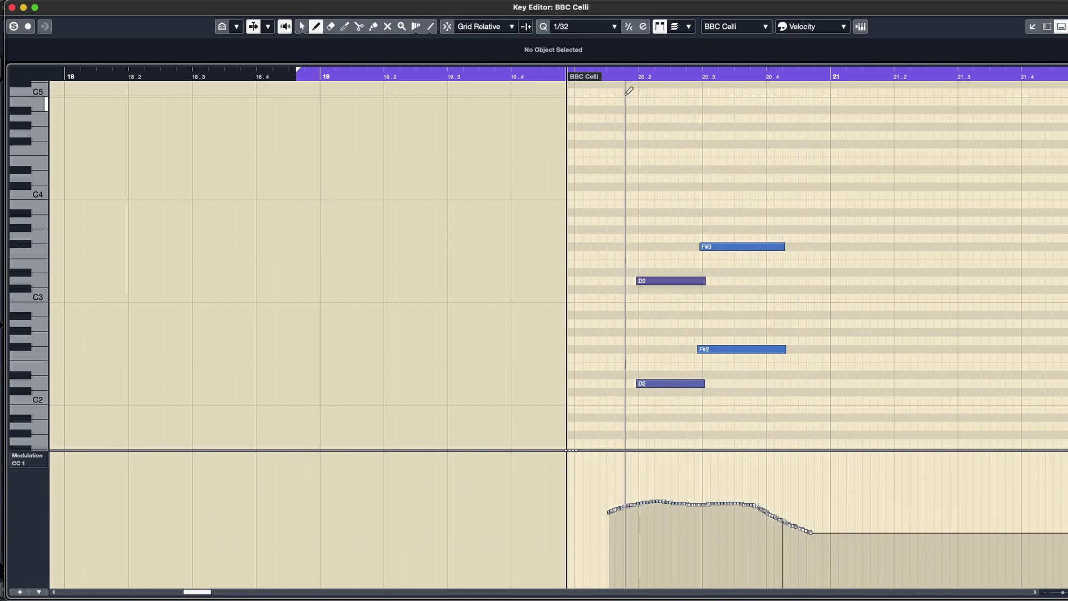
pyautogui.press('space')
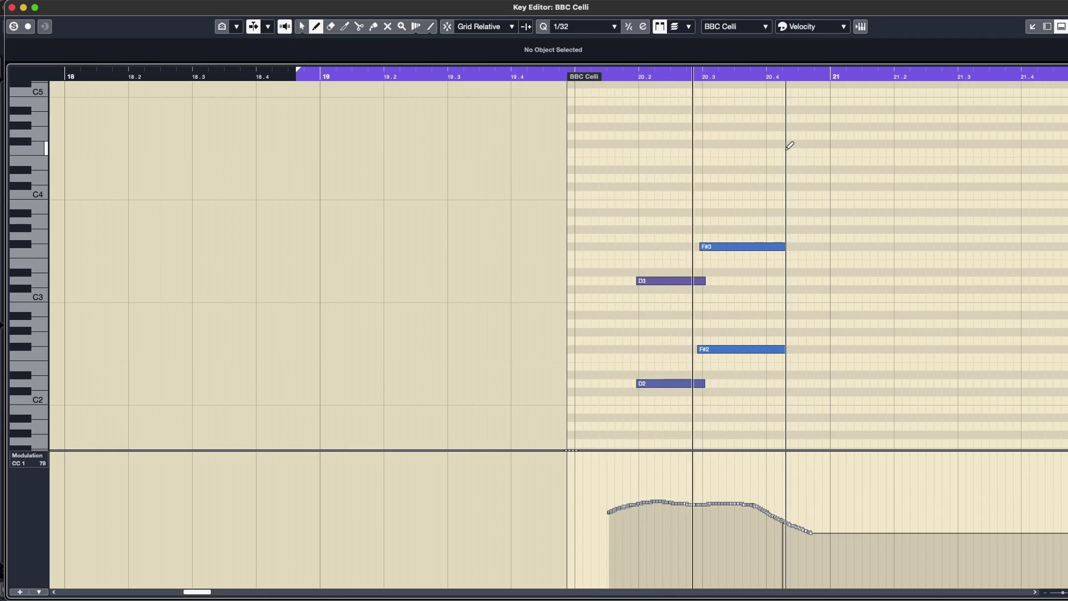
pyautogui.click(1032, 26)
# - Draw a Modulation (CC 1) curve under the BB Vio 1 notes at bar 20, starting about 20.1.2.70 at value 78
pyautogui.scroll(-5, 711, 255)
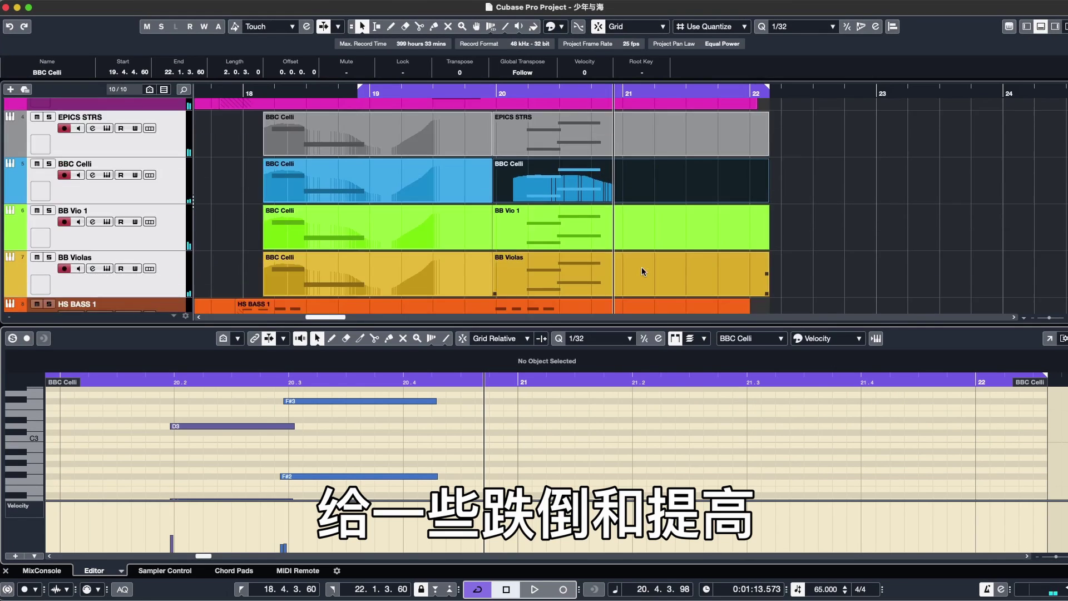
pyautogui.click(619, 243)
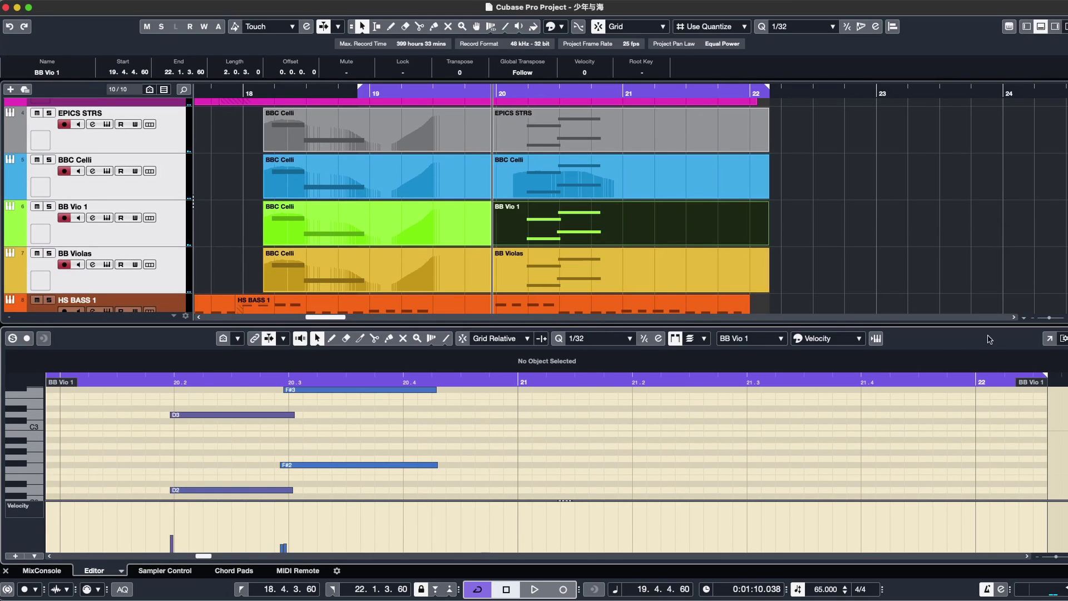
pyautogui.click(1049, 338)
pyautogui.click(25, 542)
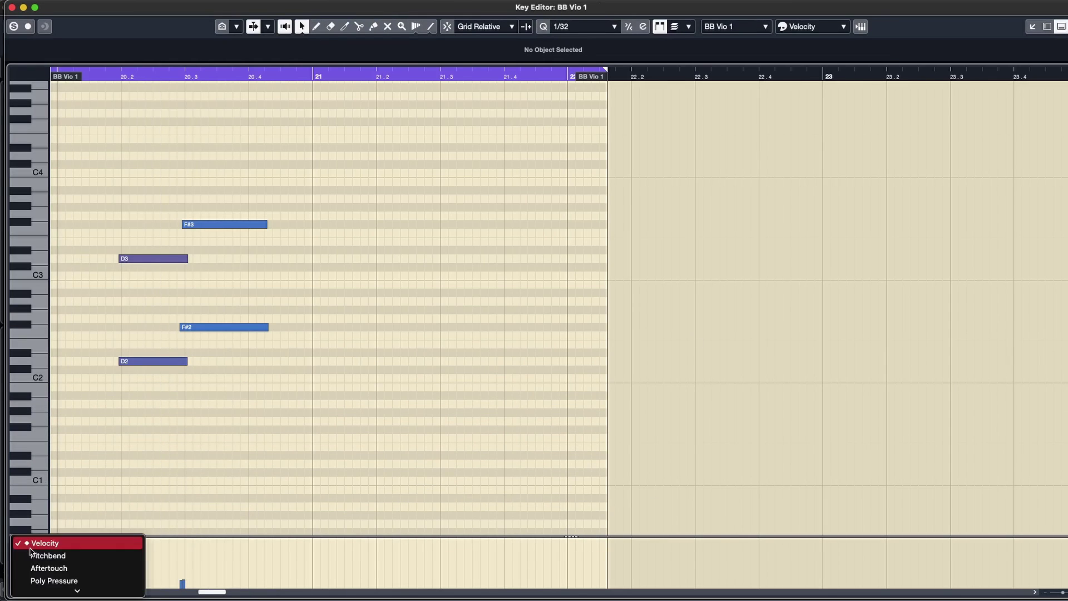
pyautogui.click(49, 555)
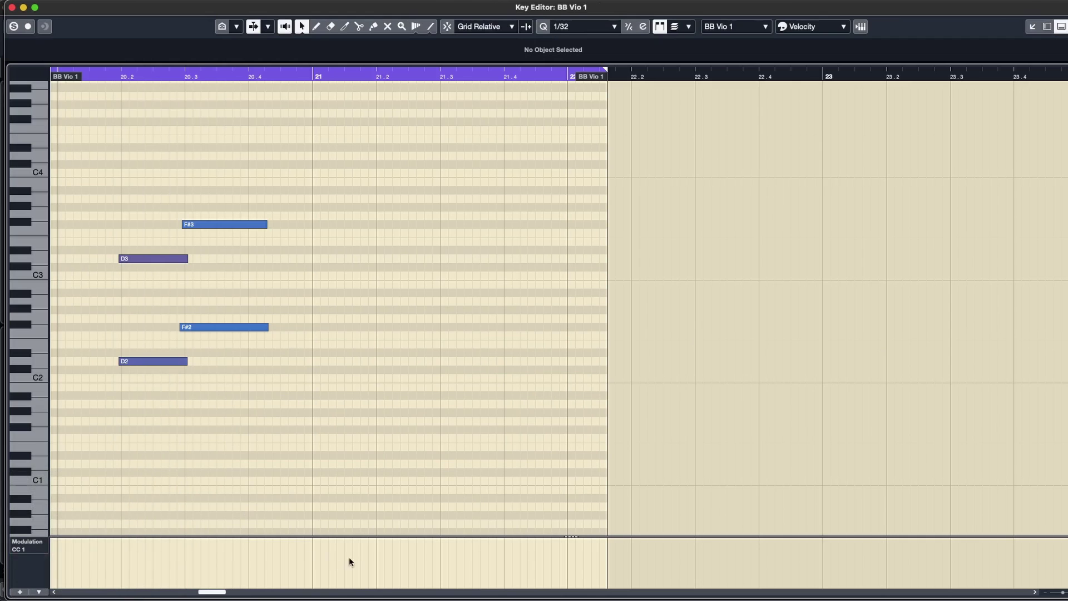
pyautogui.moveTo(220, 593); pyautogui.dragTo(214, 593)
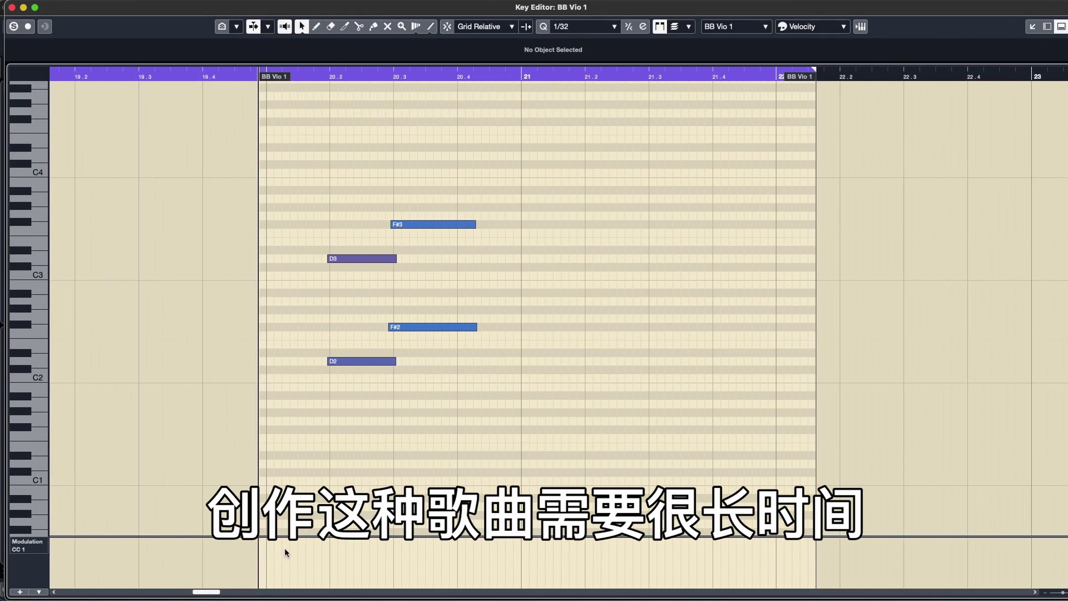
pyautogui.moveTo(568, 536); pyautogui.dragTo(555, 482)
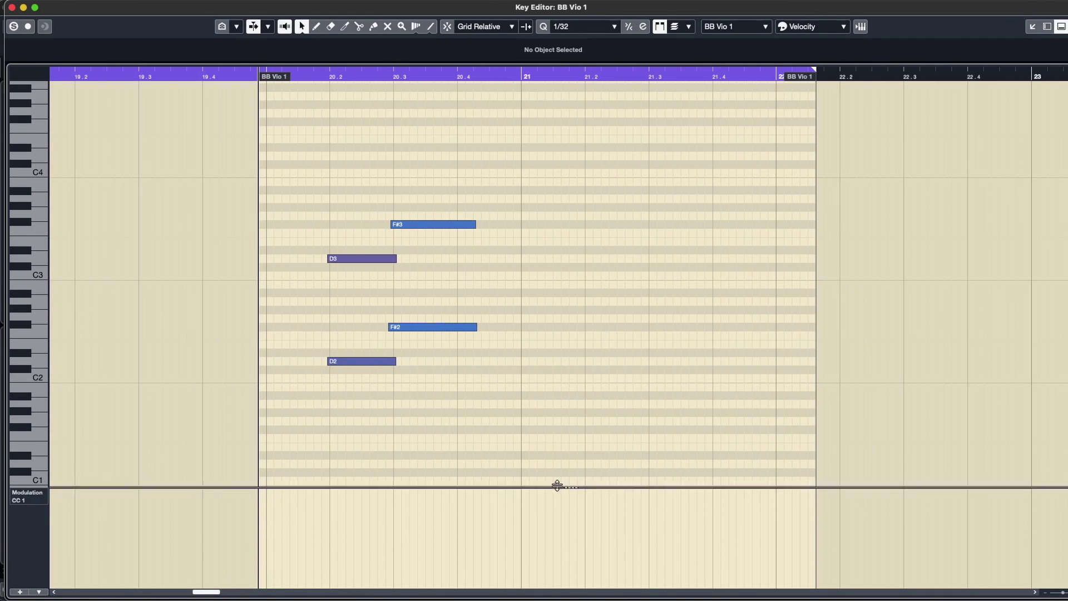
pyautogui.rightClick(293, 520)
pyautogui.click(309, 519)
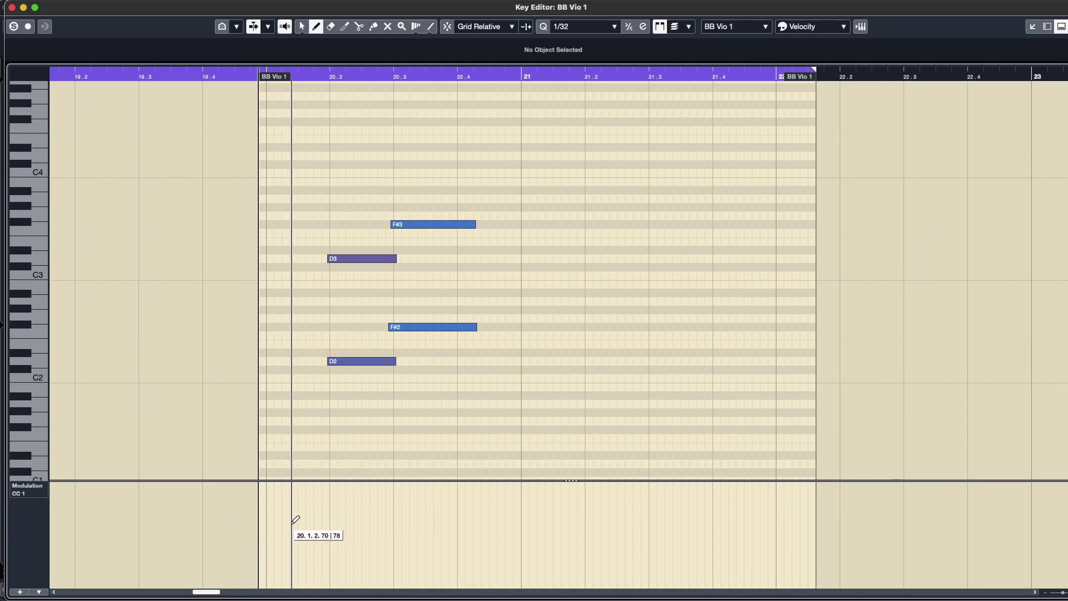
pyautogui.moveTo(298, 523)
pyautogui.mouseDown()
pyautogui.moveTo(416, 517)
pyautogui.moveTo(497, 536)
pyautogui.mouseUp()
pyautogui.click(1033, 27)
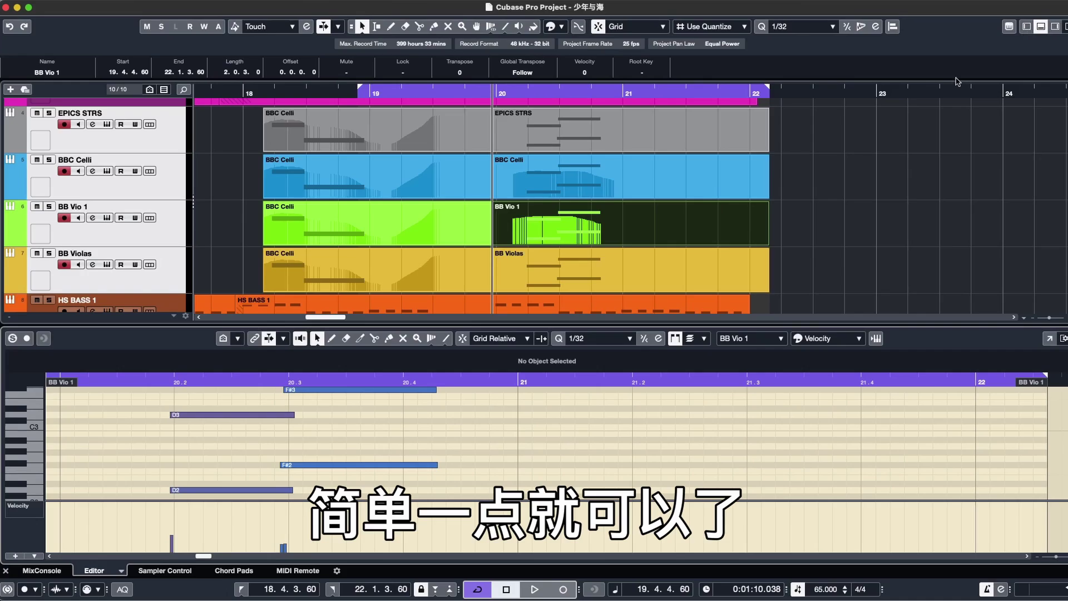
# - Switch to the music player and listen to the reference song 少年与海 around 01:21
pyautogui.scroll(-2, 640, 223)
pyautogui.click(642, 223)
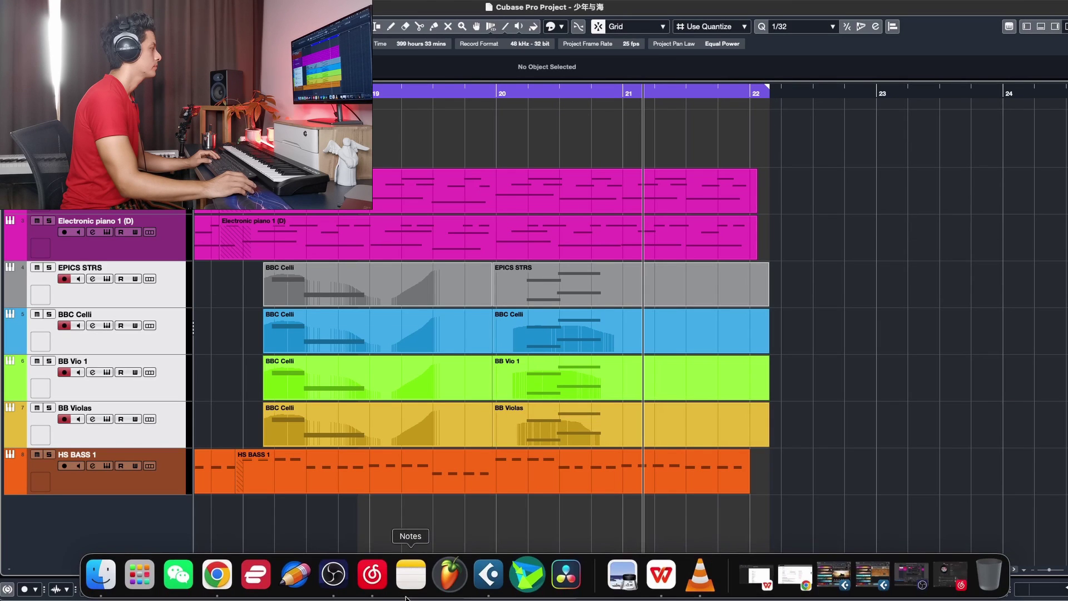
pyautogui.click(376, 586)
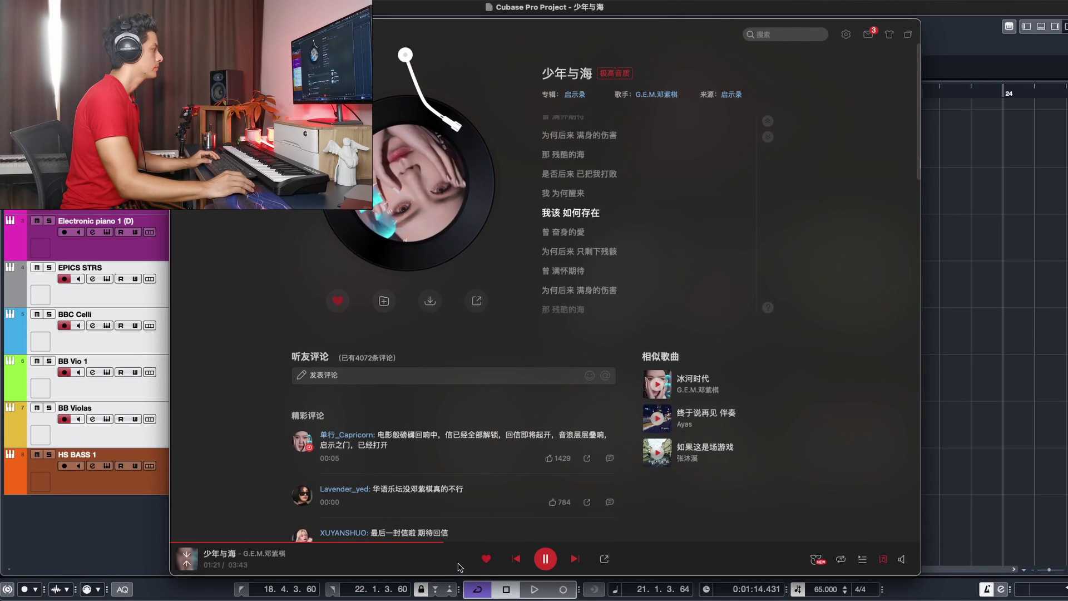
pyautogui.press('space')
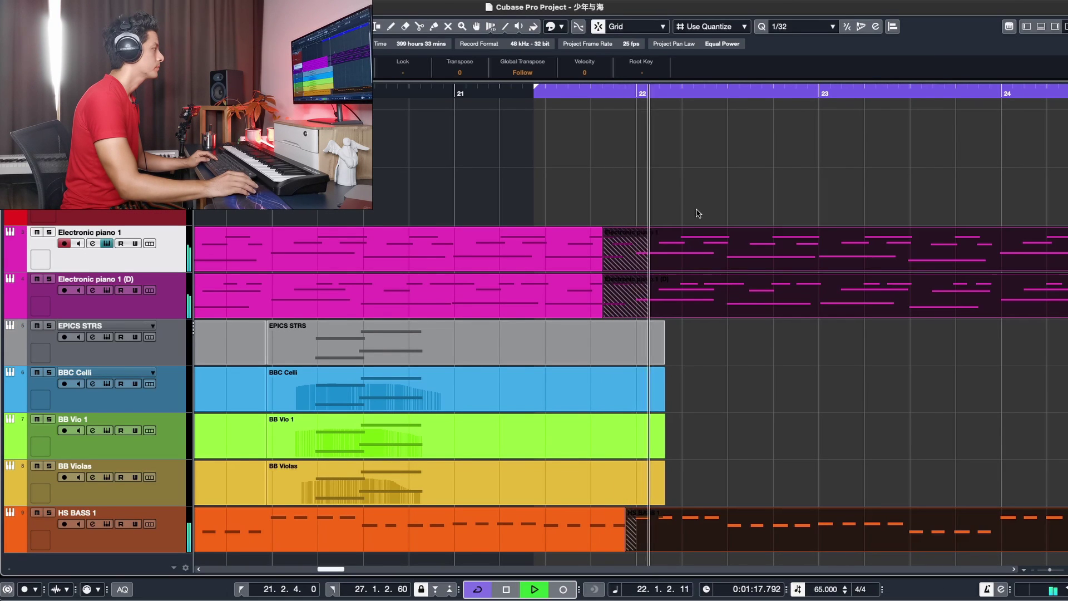
# - Record a repeating piano pattern on the PIANO 2 track from bar 22 to bar 24
pyautogui.press('space')
pyautogui.click(445, 205)
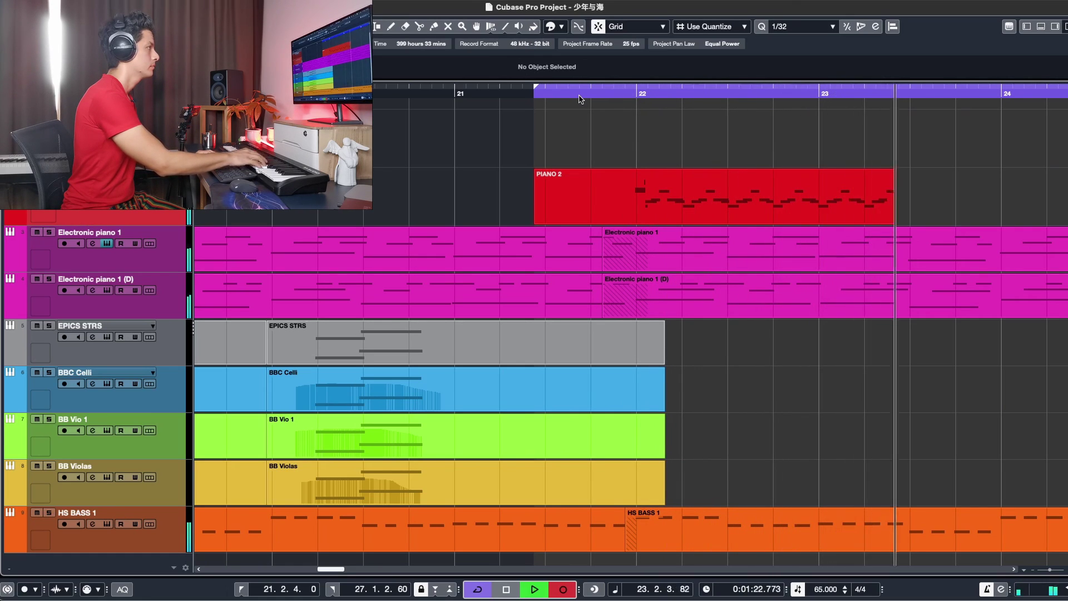
pyautogui.press('space')
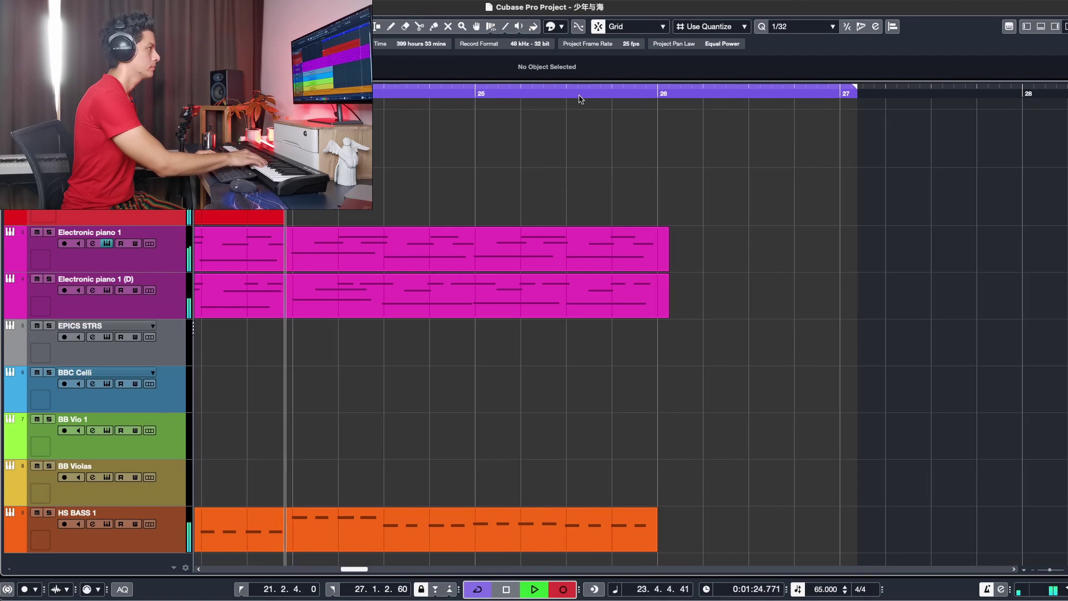
pyautogui.click(370, 549)
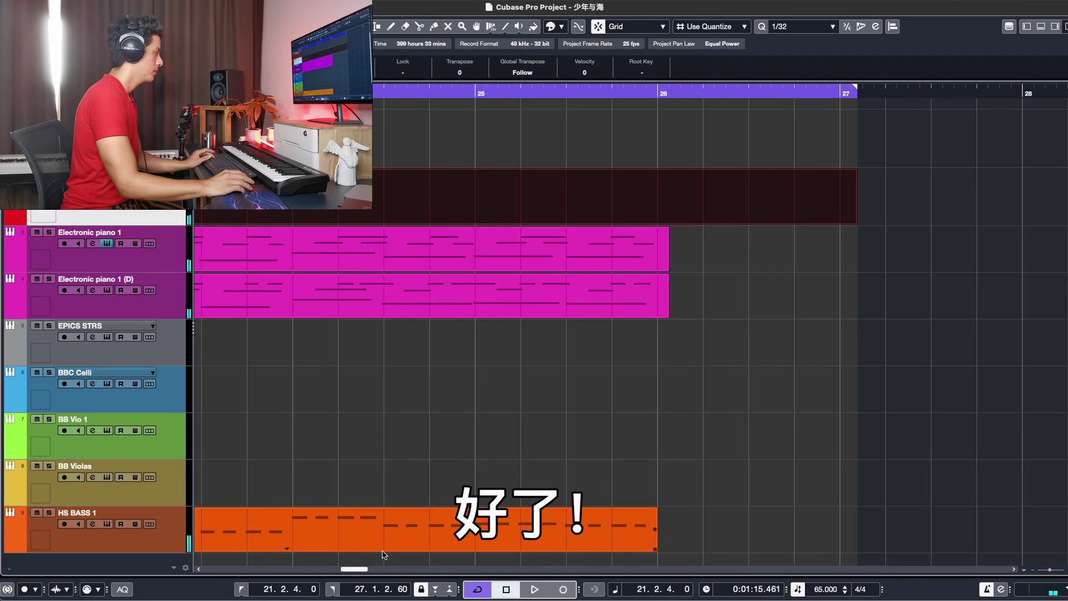
# - Pan the PIANO 2 track right to about R21 and play the new part with the electronic pianos
pyautogui.hscroll(-10, 383, 555)
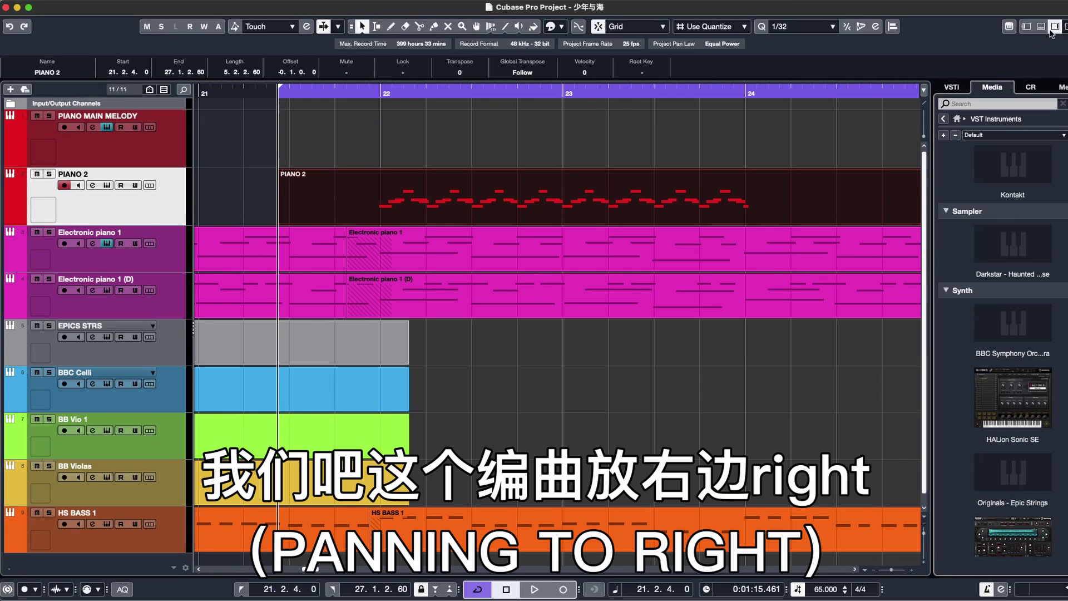
pyautogui.click(1027, 28)
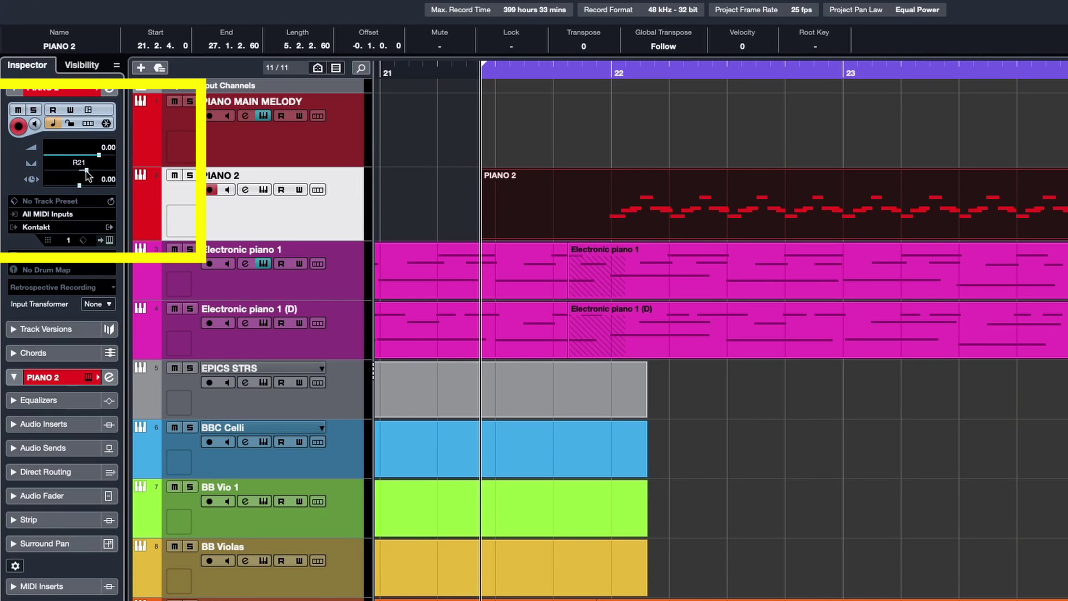
pyautogui.press('space')
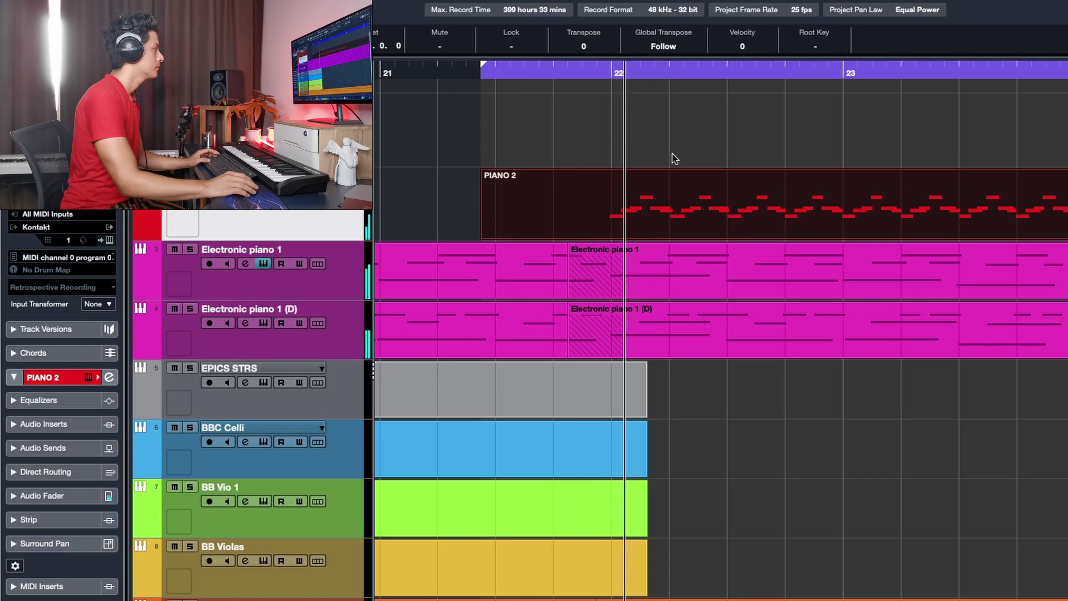
pyautogui.press('space')
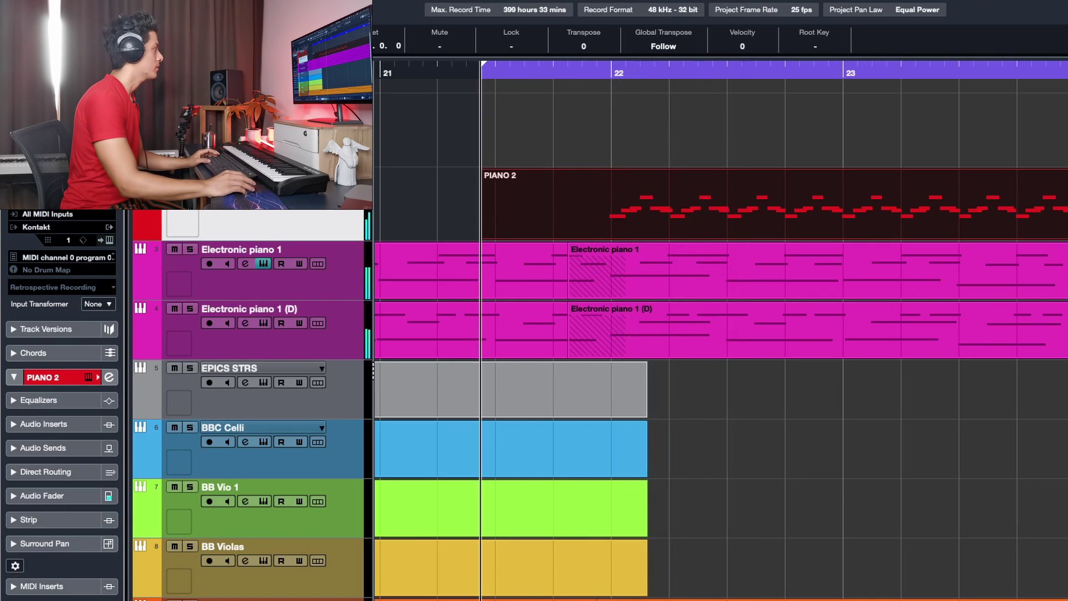
pyautogui.press('space')
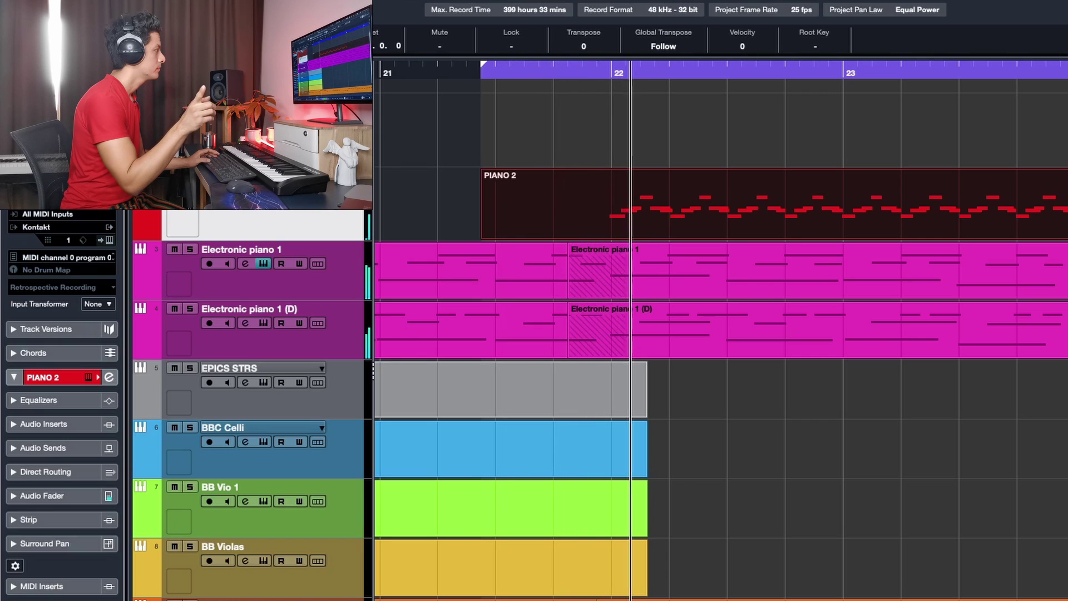
pyautogui.press('space')
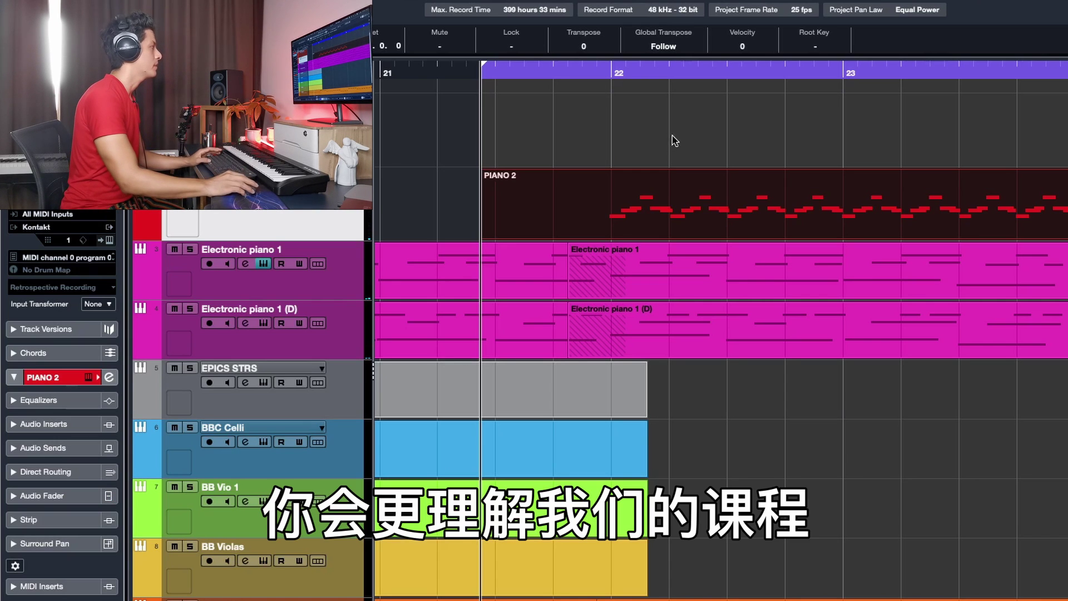
# - Play through the PIANO 2 event and trim its start to bar 22
pyautogui.press('space')
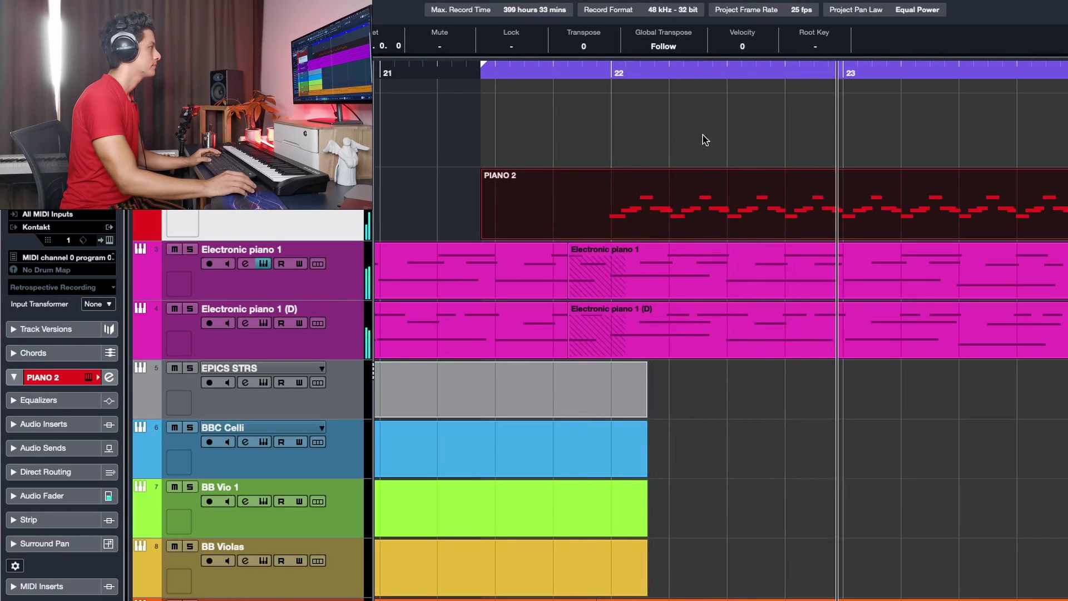
pyautogui.moveTo(485, 238); pyautogui.dragTo(605, 238)
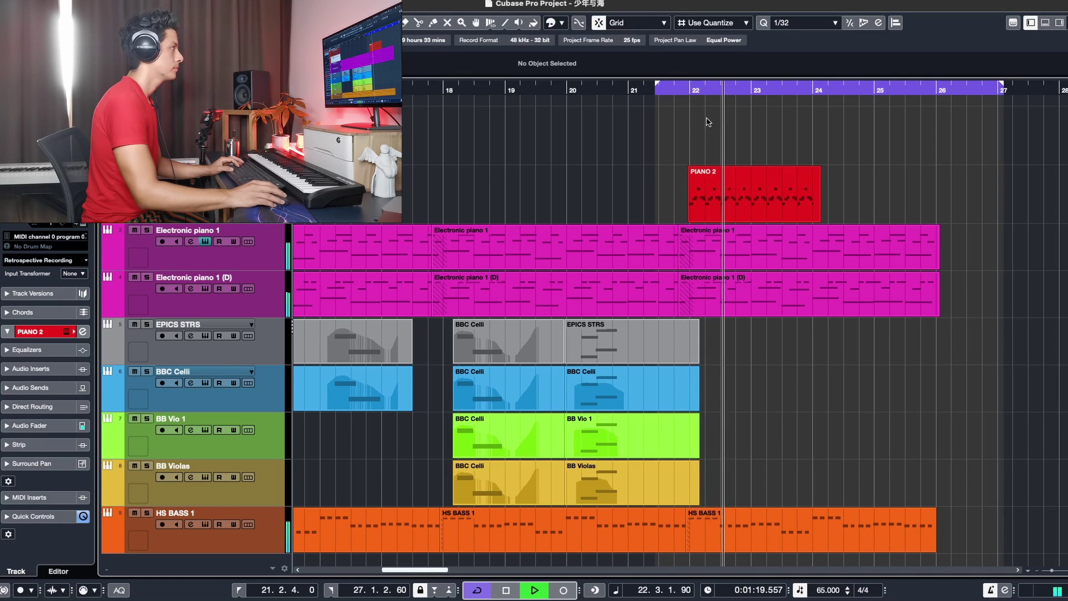
# - Set the playback position to bar 22 and switch to the music player to check the reference song for further parts
pyautogui.click(688, 94)
pyautogui.moveTo(459, 588)
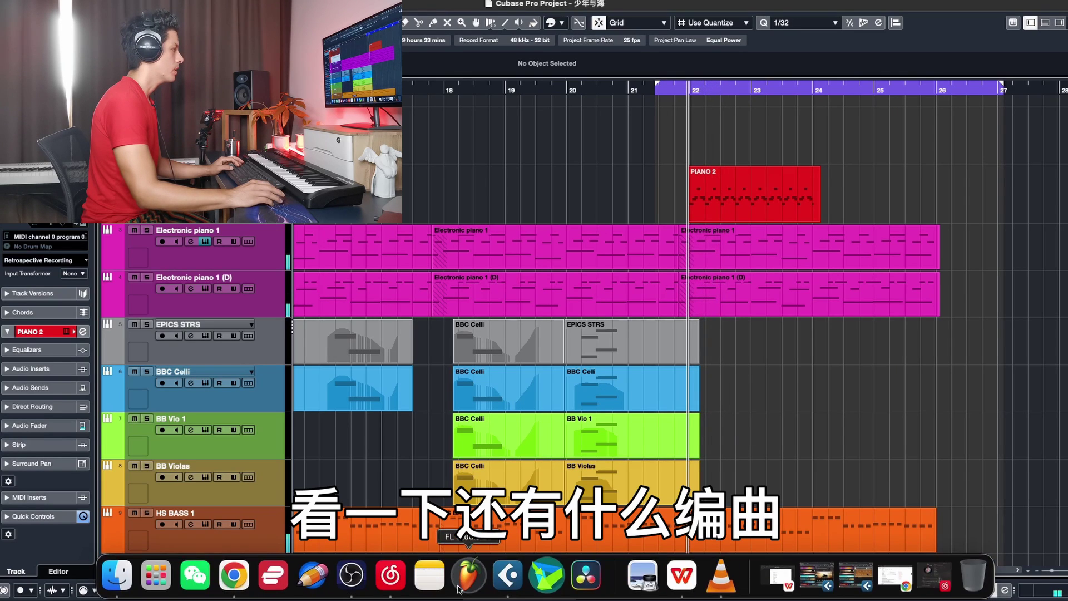
pyautogui.click(392, 576)
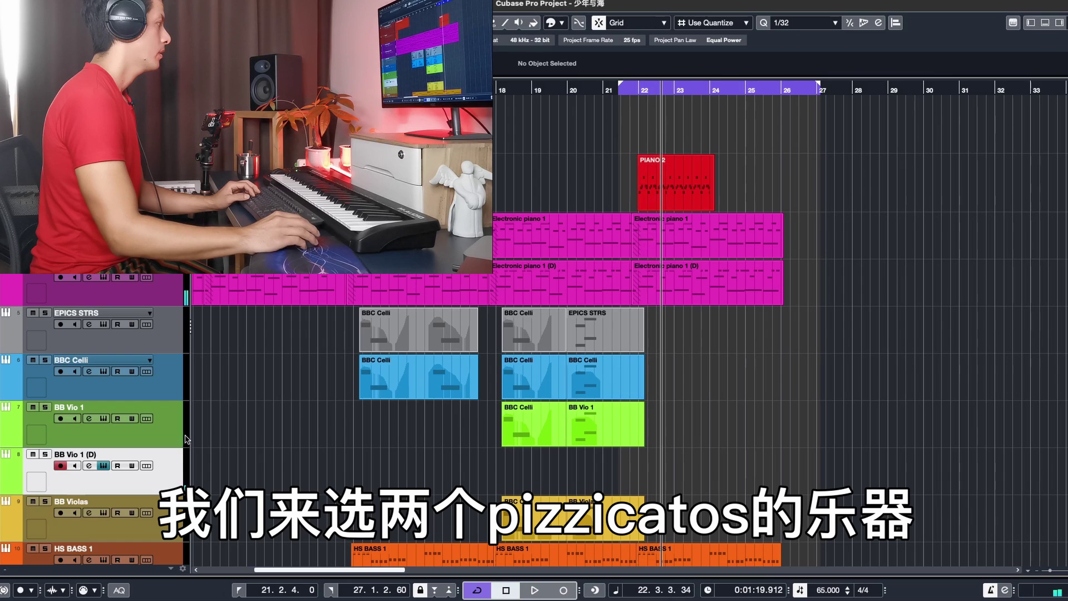
# - Duplicate the BB Vio 1 (D) track and open the instrument of the new copy to choose a pizzicato sound
pyautogui.rightClick(172, 484)
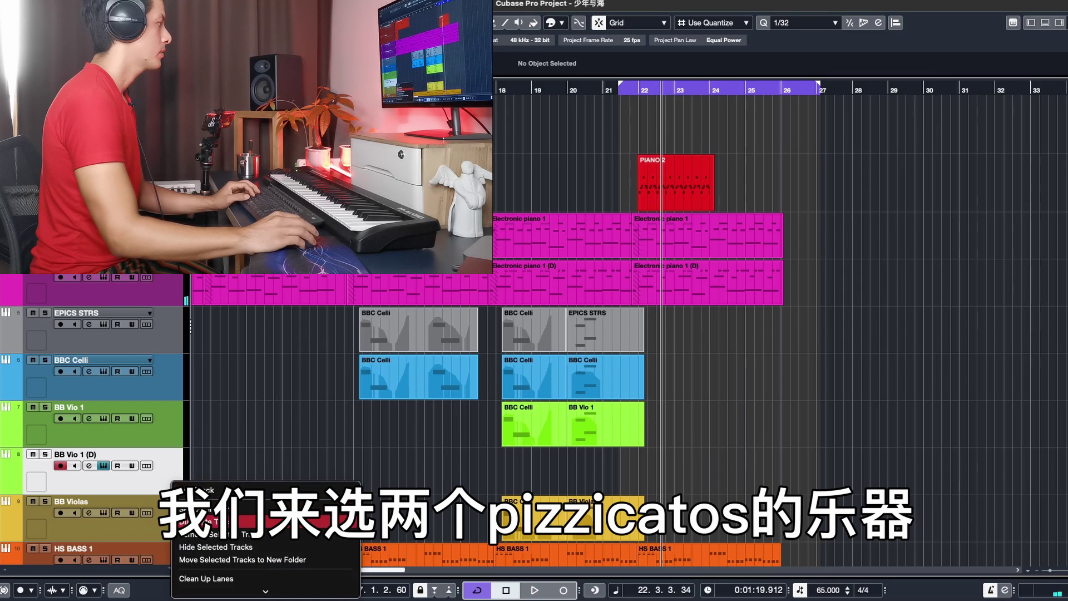
pyautogui.click(206, 521)
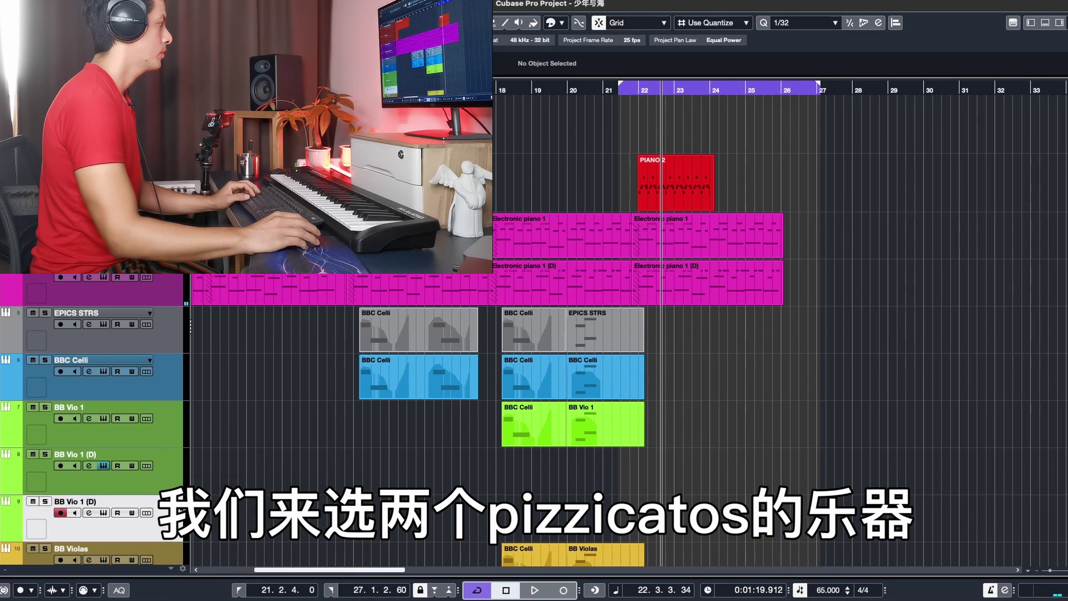
pyautogui.click(104, 513)
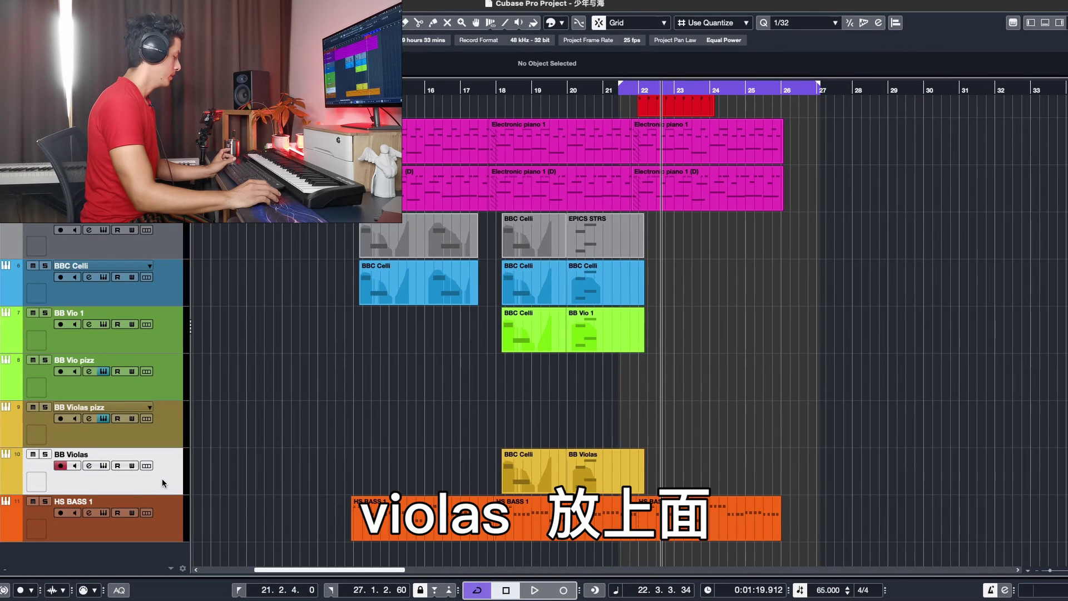
# - Move the BB Violas track directly below BB Vio 1, above the two pizz tracks
pyautogui.moveTo(162, 479); pyautogui.dragTo(175, 361)
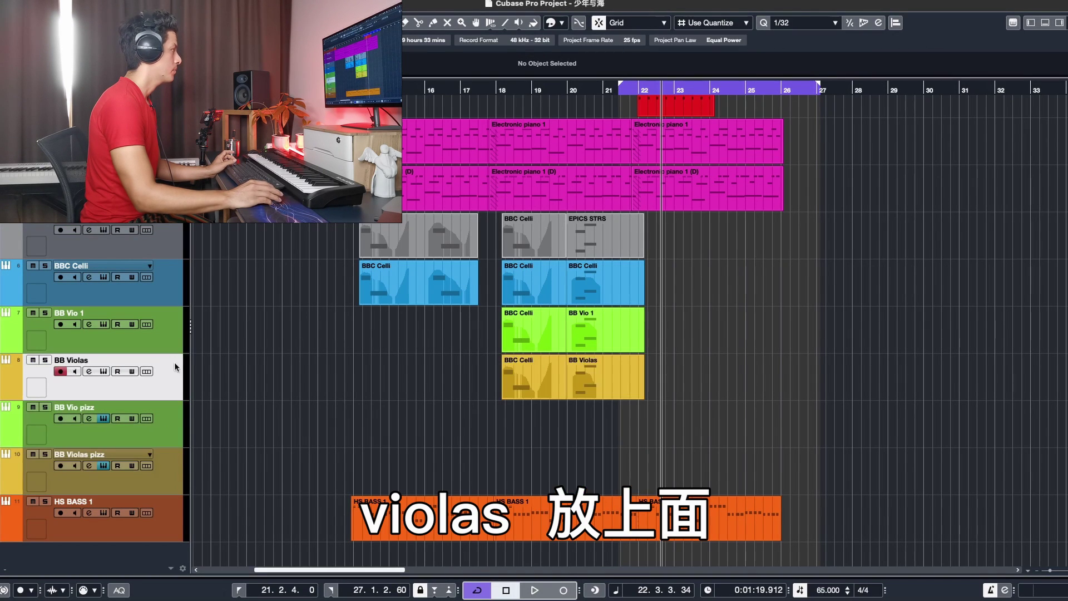
pyautogui.click(166, 439)
pyautogui.click(169, 473)
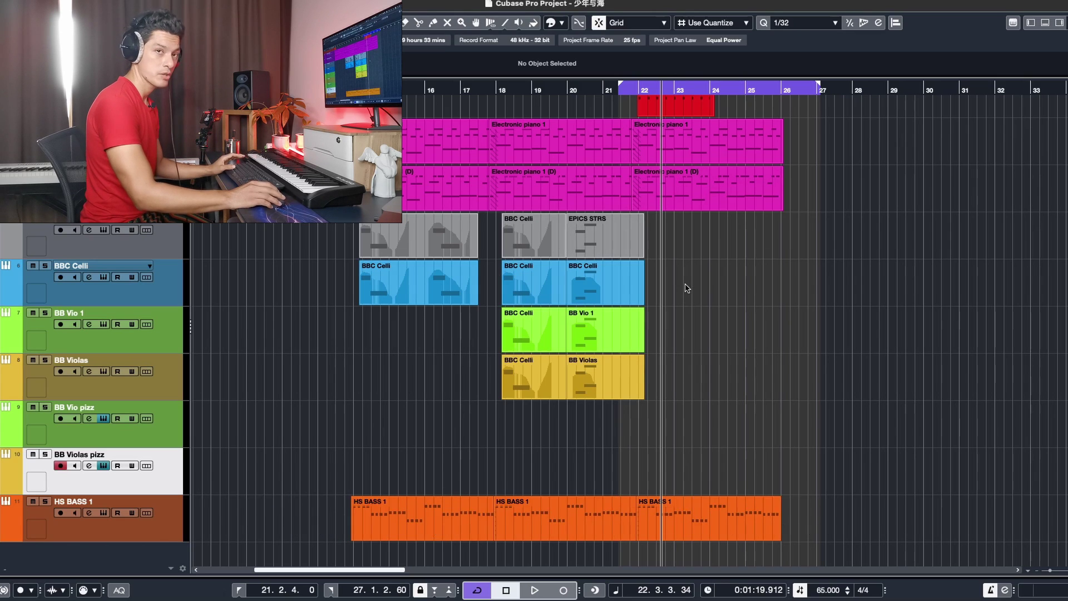
# - Arm BB Vio pizz and BB Violas pizz together and record a pizzicato part on both from just before bar 22
pyautogui.click(177, 437)
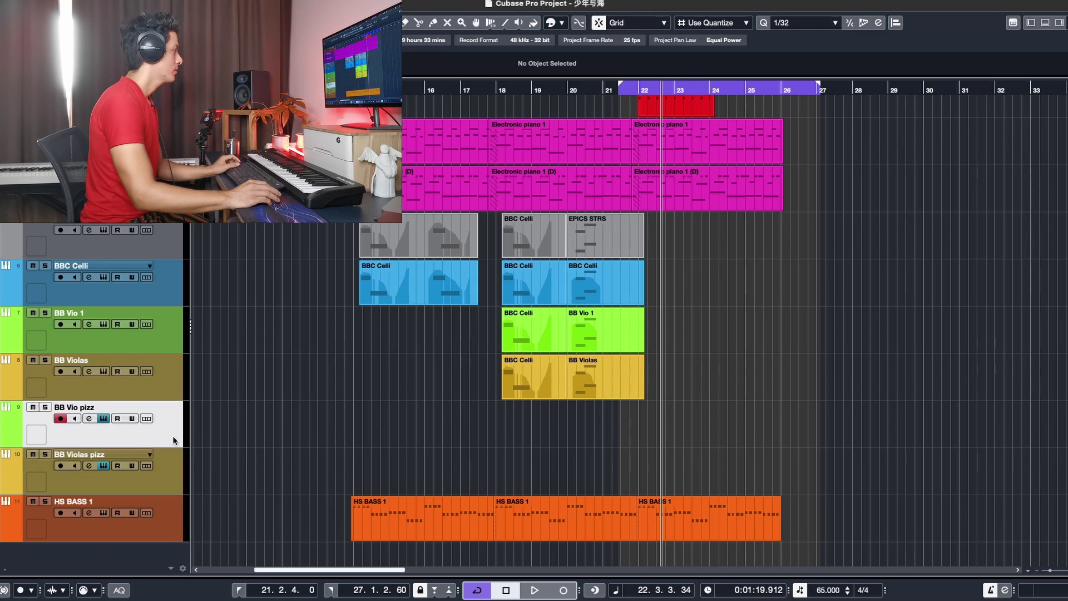
pyautogui.keyDown('shift'); pyautogui.click(175, 465); pyautogui.keyUp('shift')
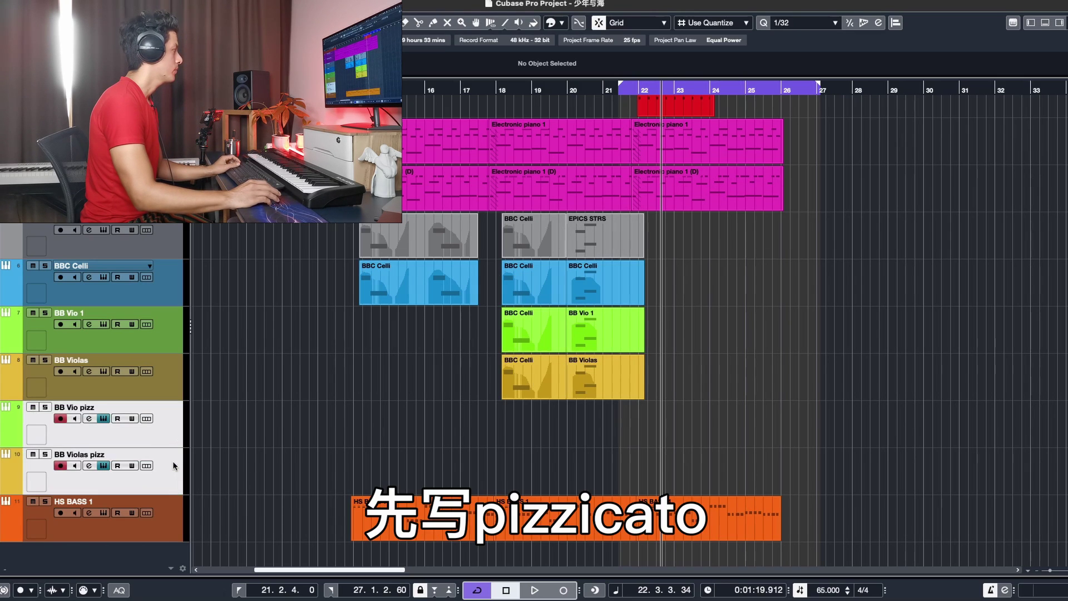
pyautogui.click(625, 89)
pyautogui.press('KP_1')
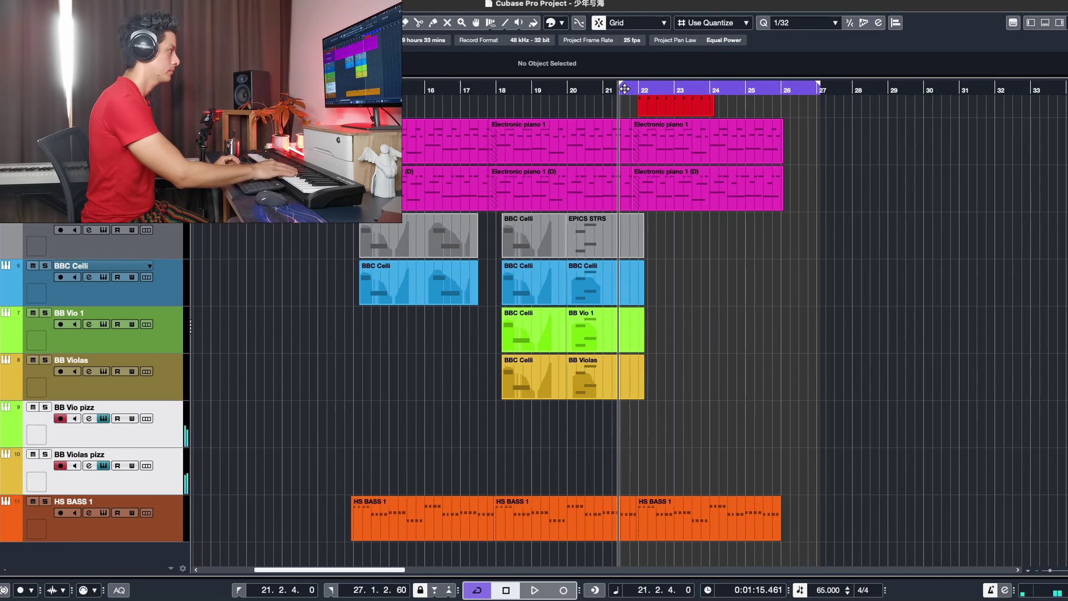
pyautogui.press('KP_Multiply')
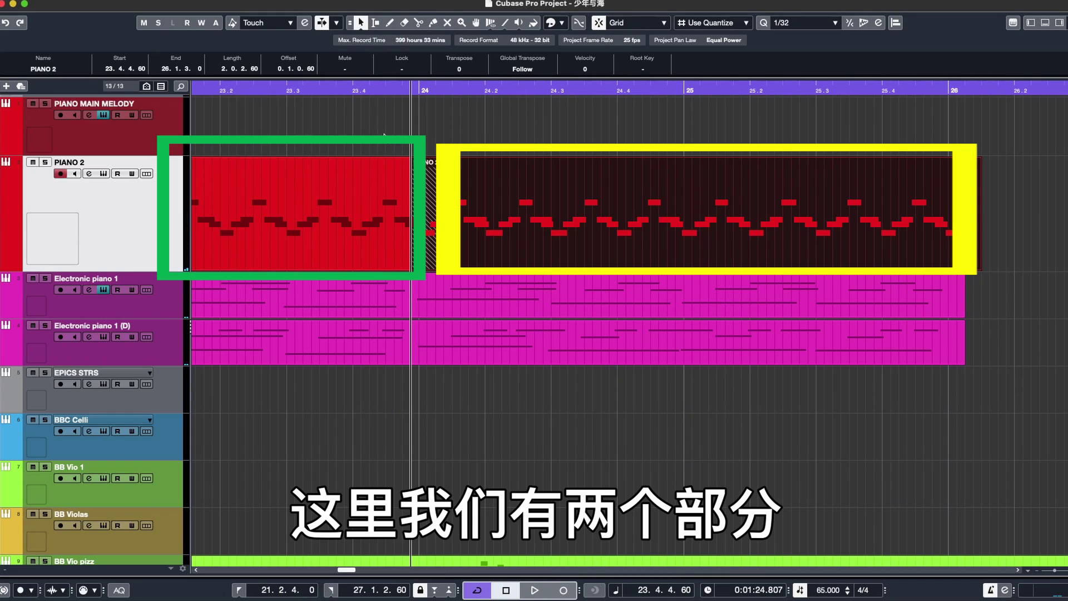
# - Examine the first PIANO 2 event's notes in the full Key Editor window, from bar 22 to its end
pyautogui.doubleClick(388, 178)
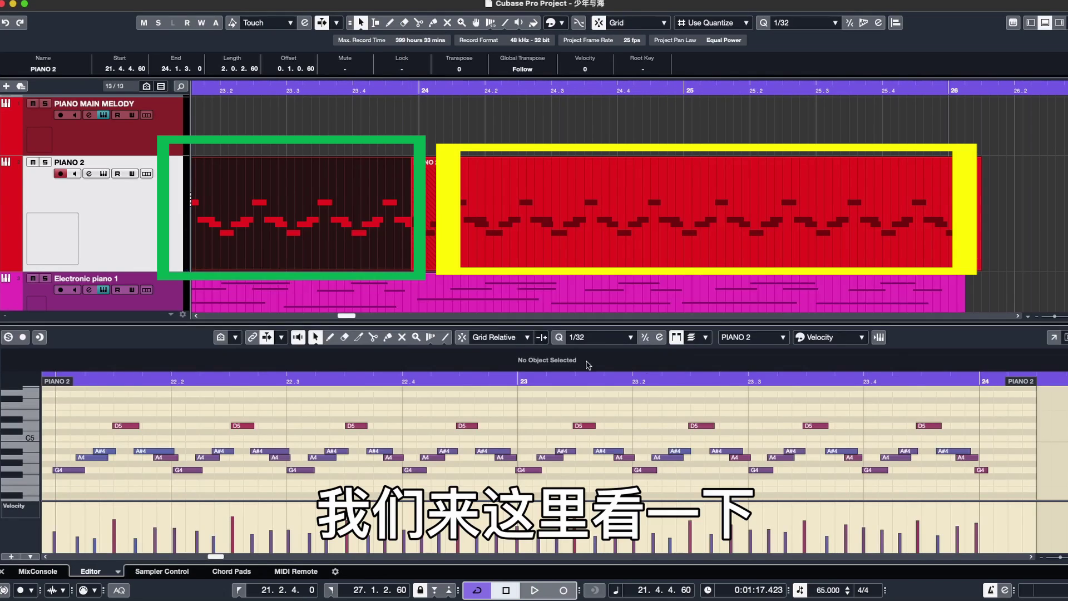
pyautogui.click(1053, 338)
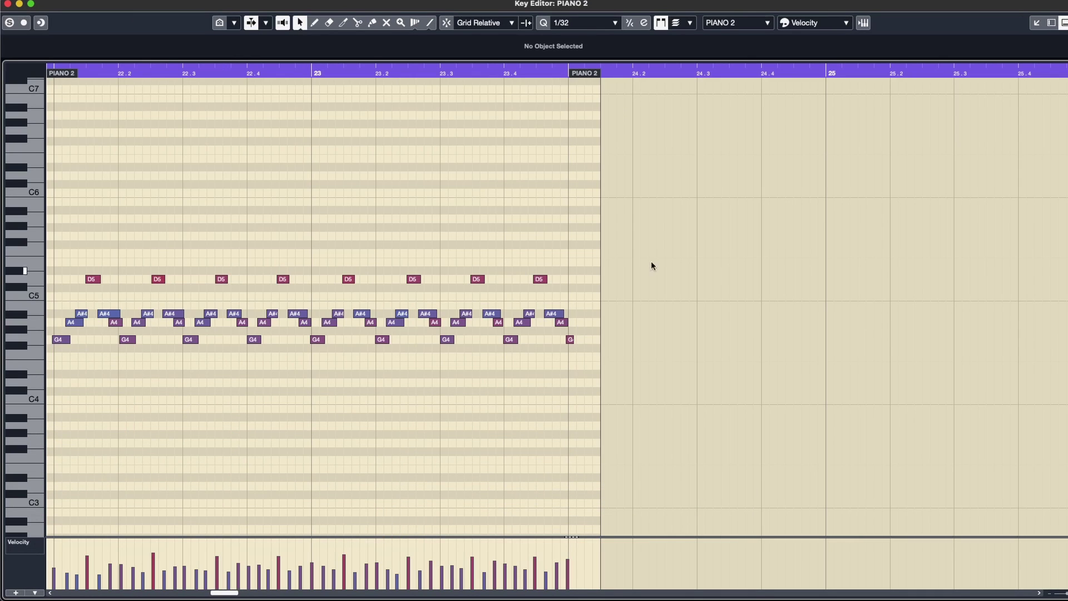
pyautogui.press('h')
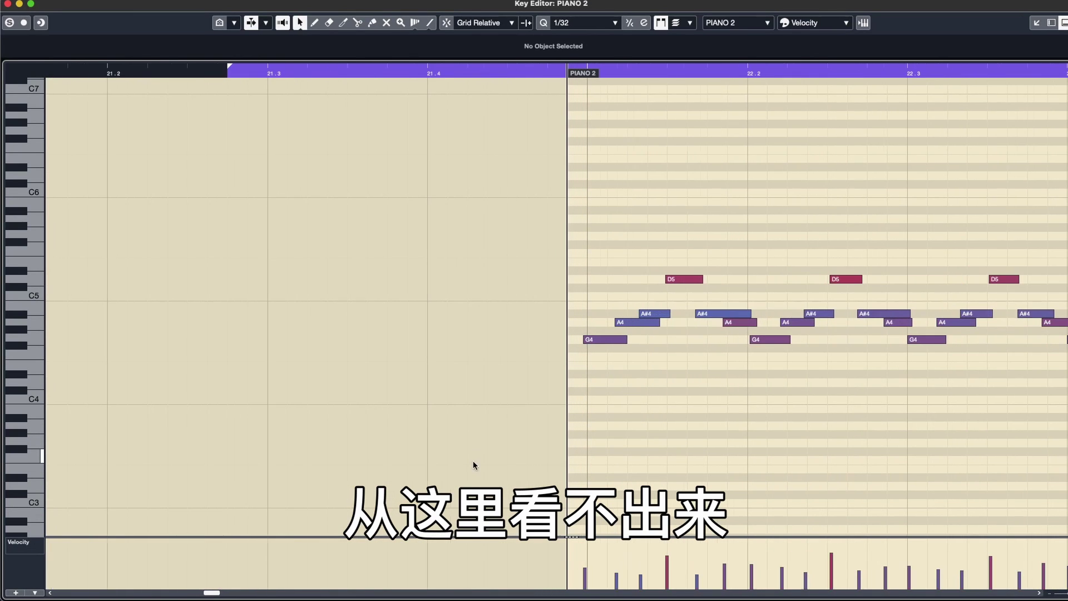
pyautogui.hscroll(10, 213, 585)
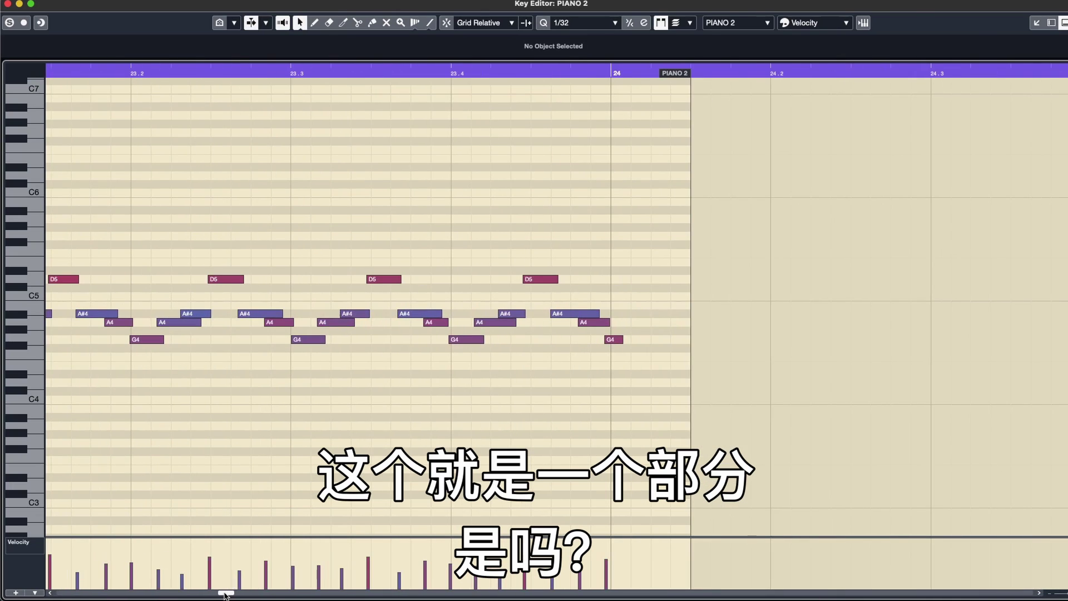
pyautogui.click(1036, 22)
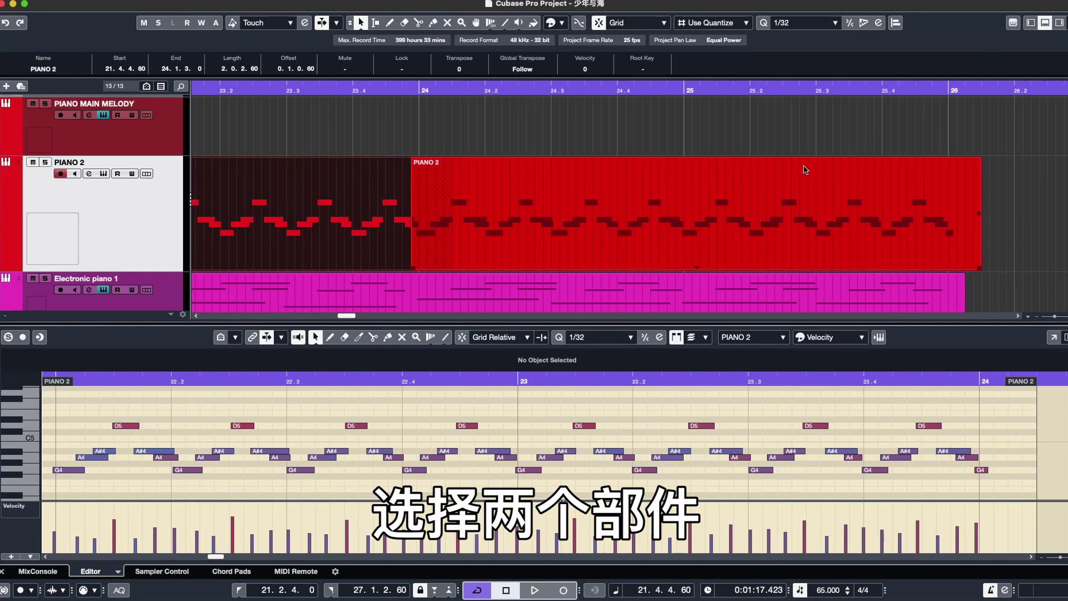
# - Select the two PIANO 2 events that meet at bar 24 and glue them into one event
pyautogui.click(452, 216)
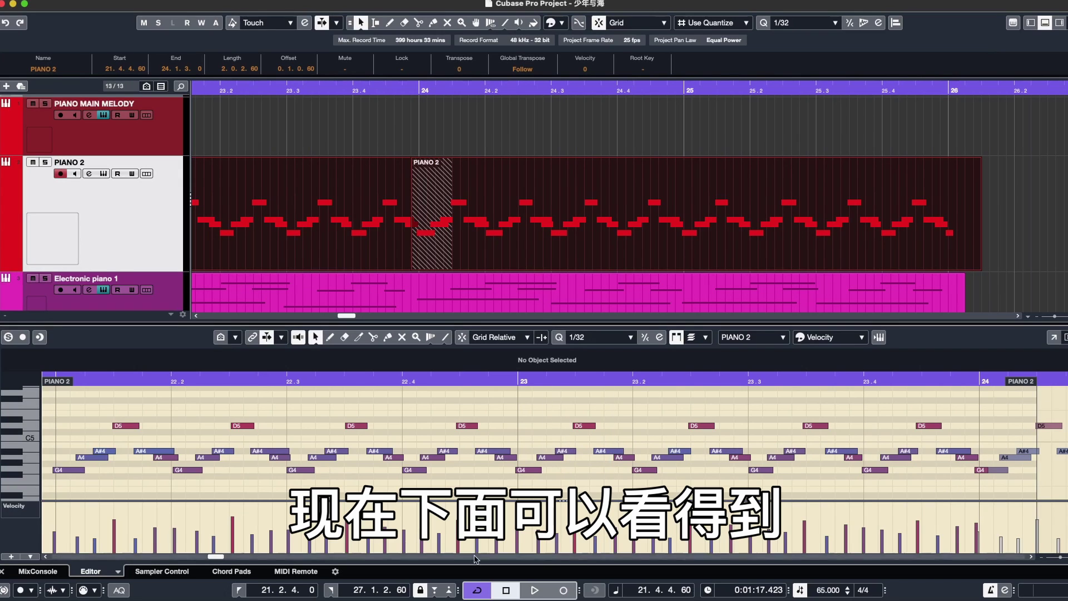
pyautogui.moveTo(226, 560); pyautogui.dragTo(229, 560)
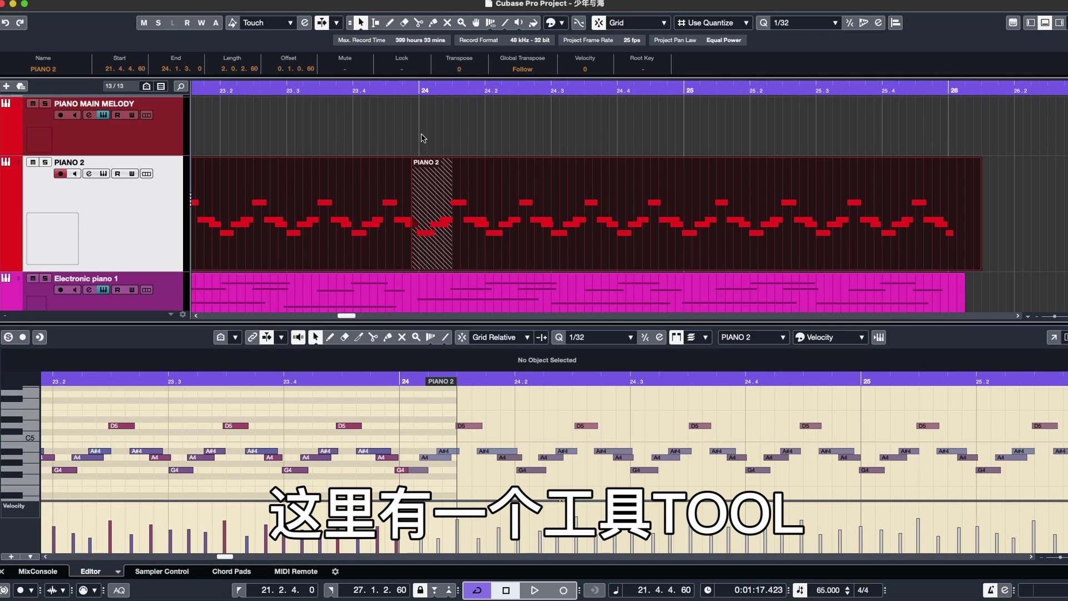
pyautogui.rightClick(423, 138)
pyautogui.click(522, 132)
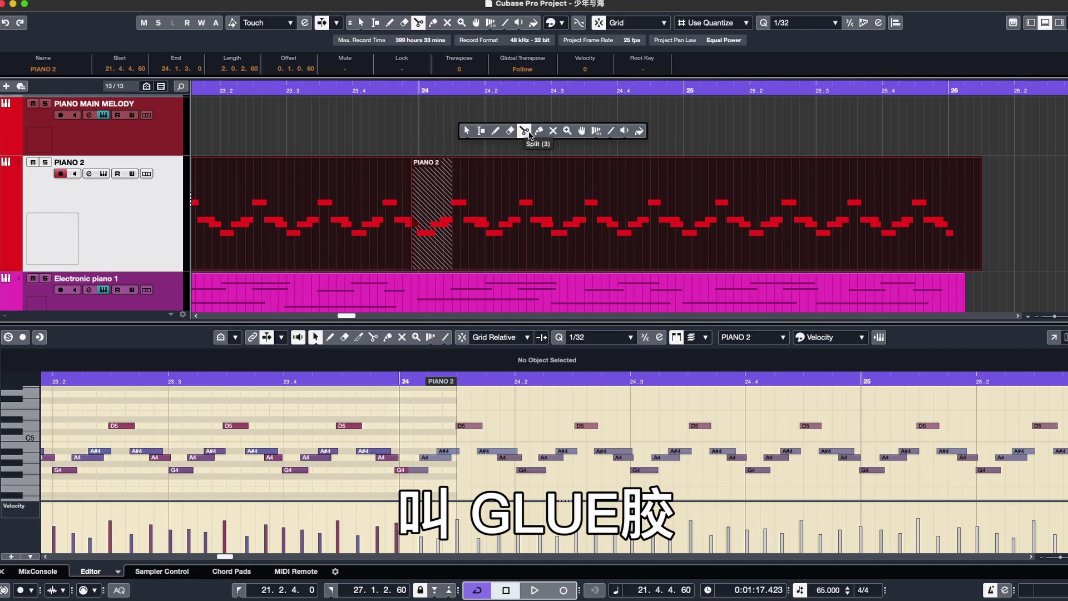
pyautogui.click(474, 186)
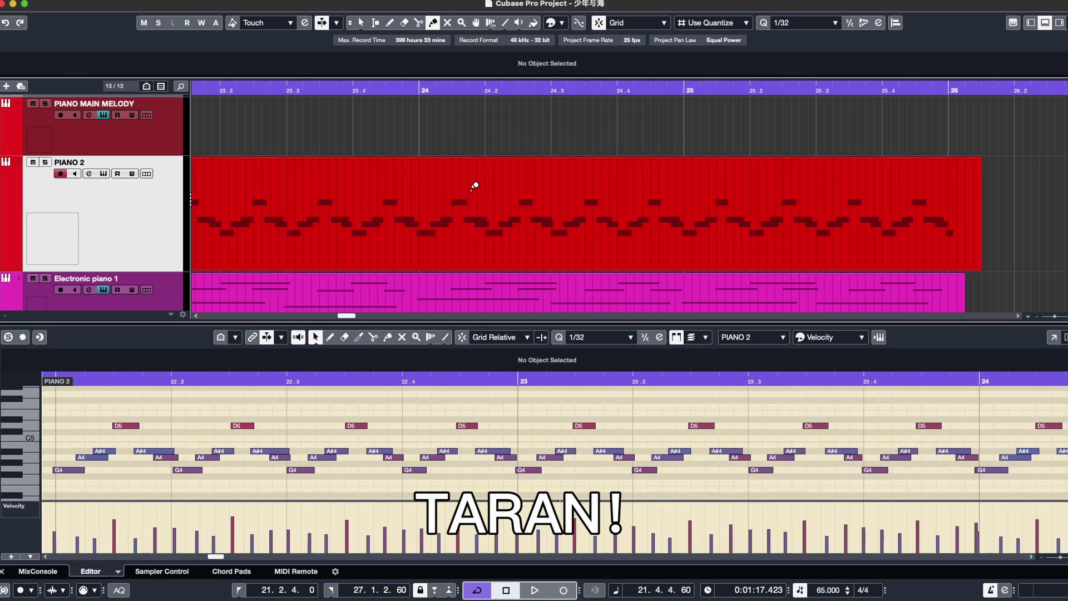
pyautogui.press('1')
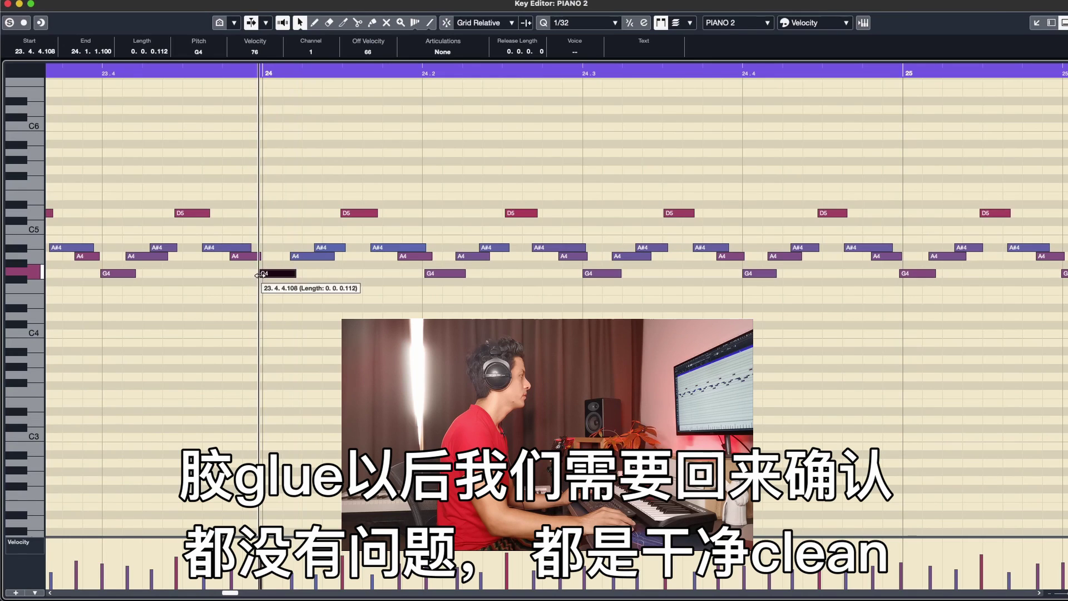
# - Play the glued PIANO 2 part from just before bar 24 to check the notes around the join
pyautogui.click(229, 68)
pyautogui.click(265, 95)
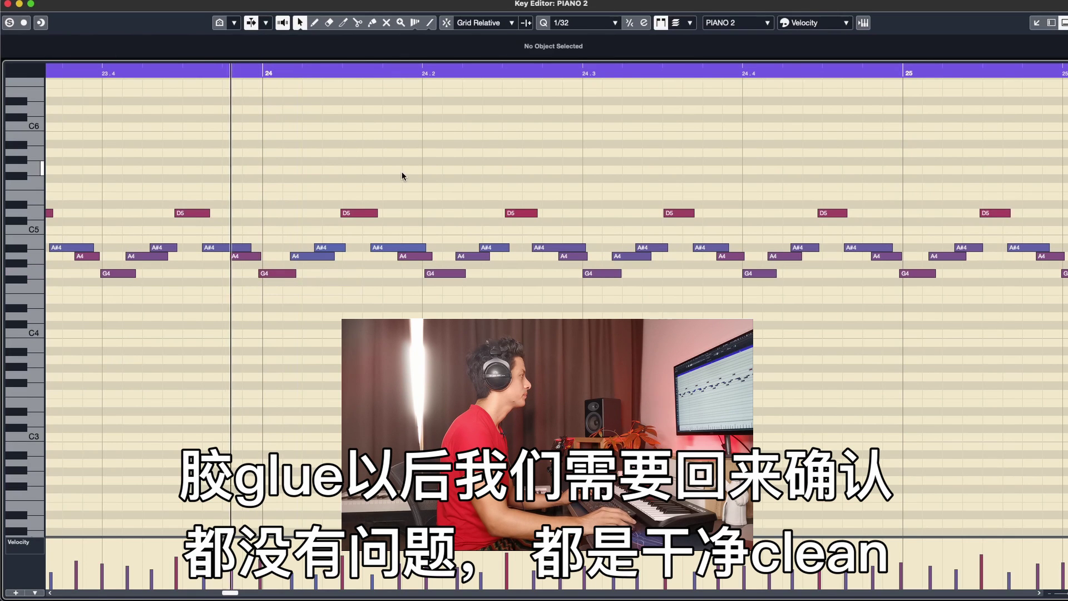
pyautogui.press('space')
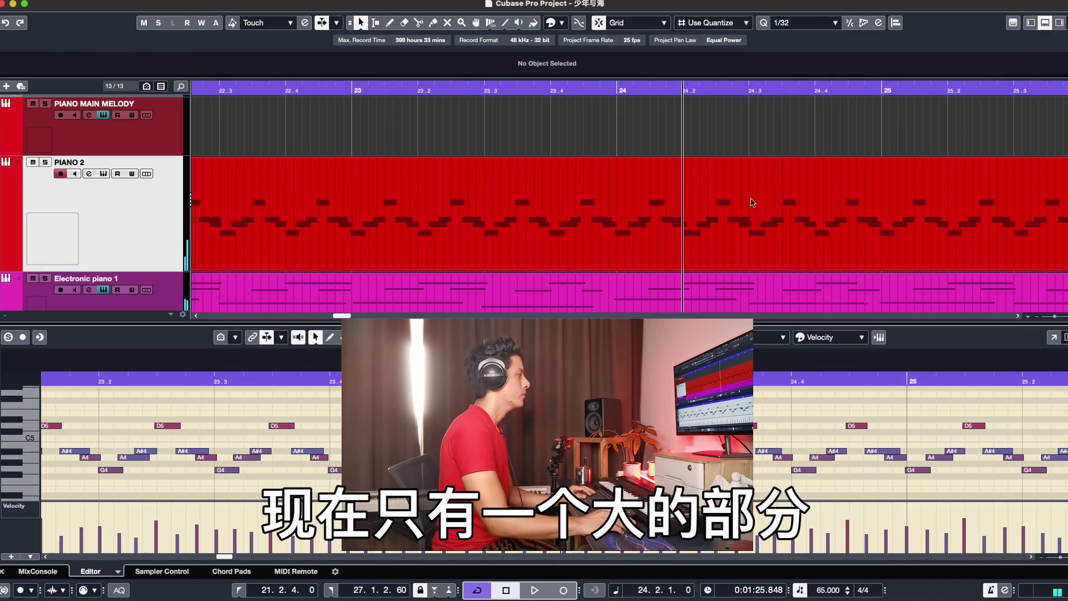
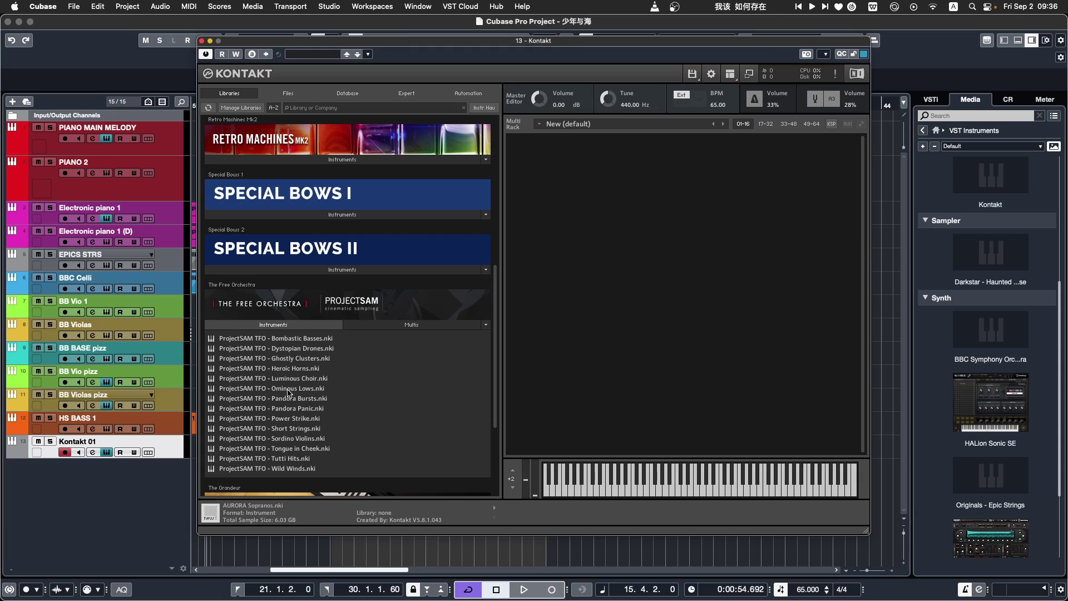
# - Load ProjectSAM TFO - Luminous Choir from The Free Orchestra library into Kontakt for the new track
pyautogui.moveTo(287, 382); pyautogui.dragTo(634, 269)
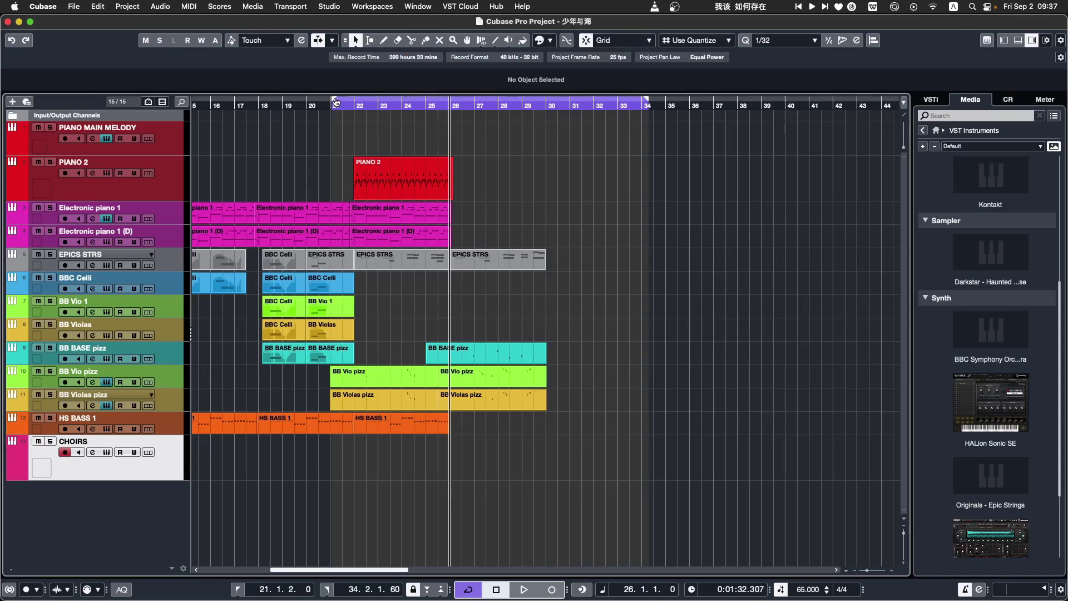
# - Set the cycle start to bar 26, play the section and record choir chords on the CHOIRS track from bar 29
pyautogui.moveTo(335, 101); pyautogui.dragTo(449, 116)
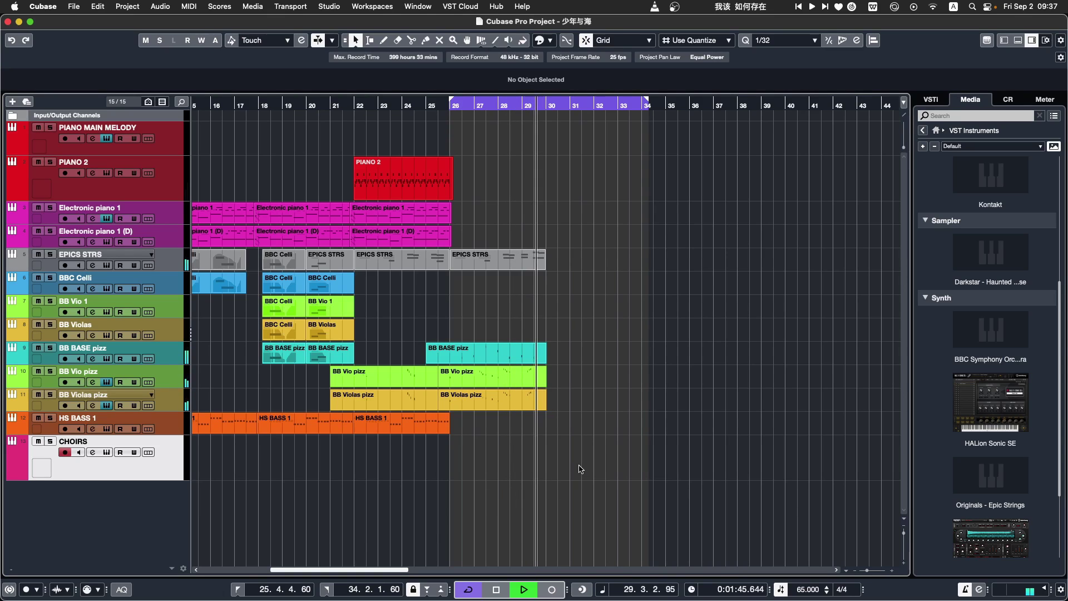
pyautogui.press('space')
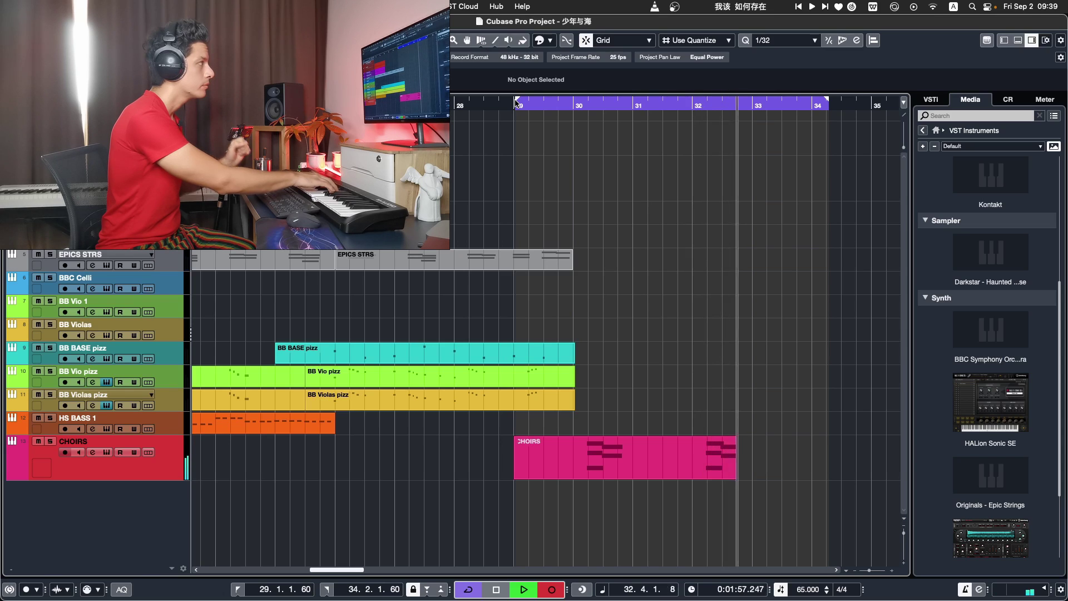
pyautogui.press('space')
# - Play the whole arrangement from bar 1 and reduce the height of the CHOIRS track to match its neighbours
pyautogui.press('Return')
pyautogui.press('space')
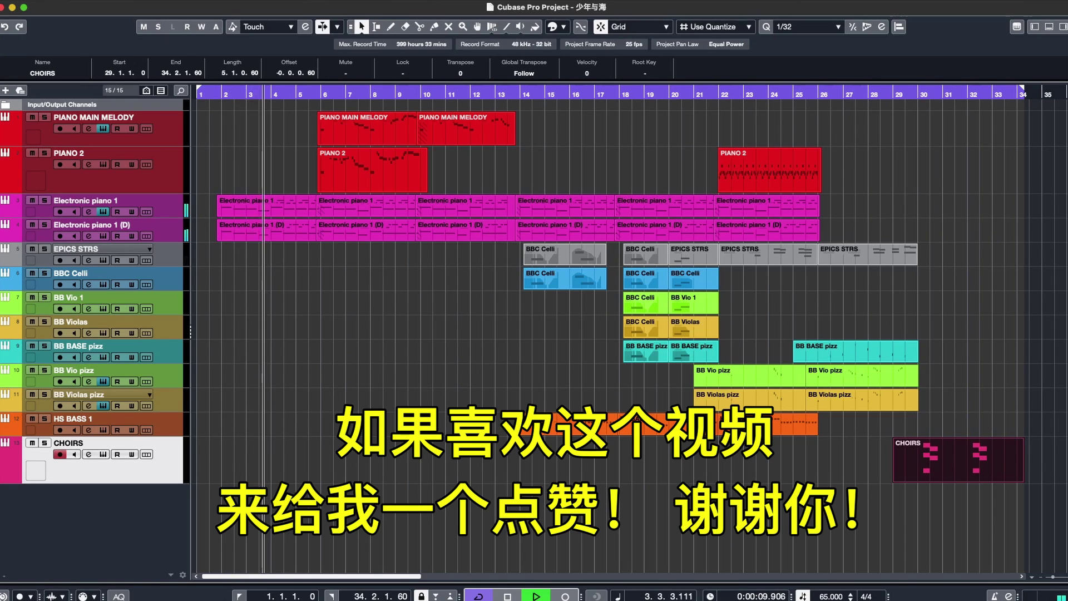
pyautogui.moveTo(174, 481); pyautogui.dragTo(179, 462)
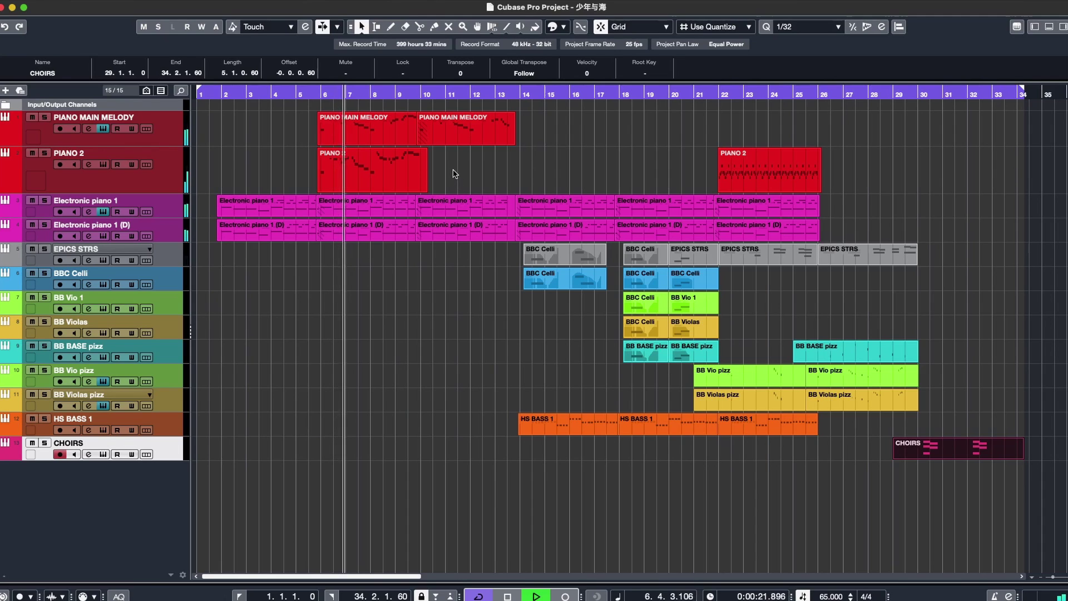
# - Delete the PIANO 2 event that doubles the main melody between about bars 6 and 10
pyautogui.click(348, 174)
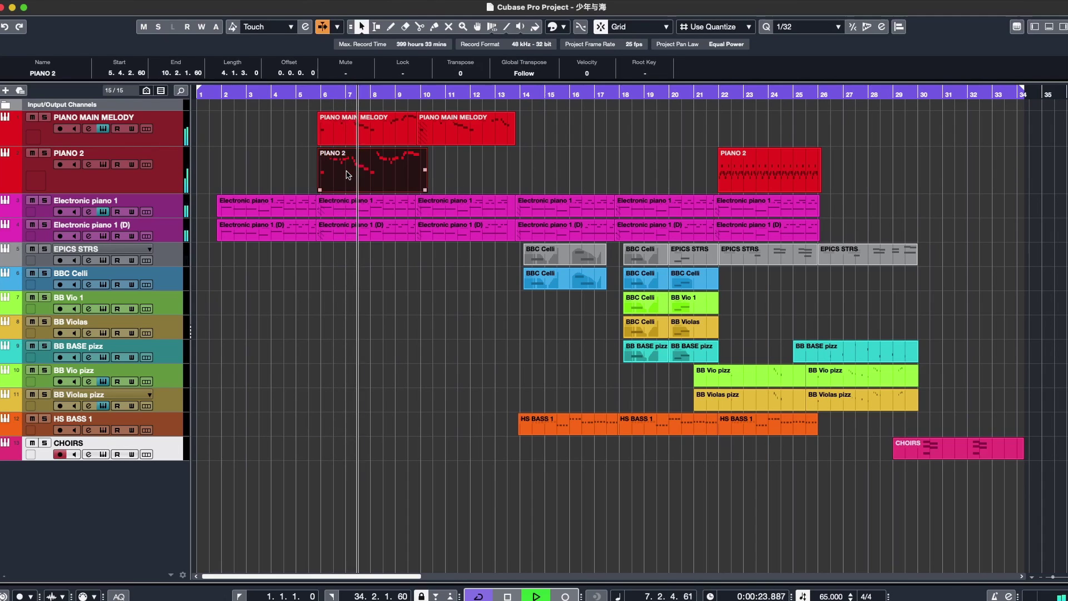
pyautogui.press('Delete')
pyautogui.click(406, 311)
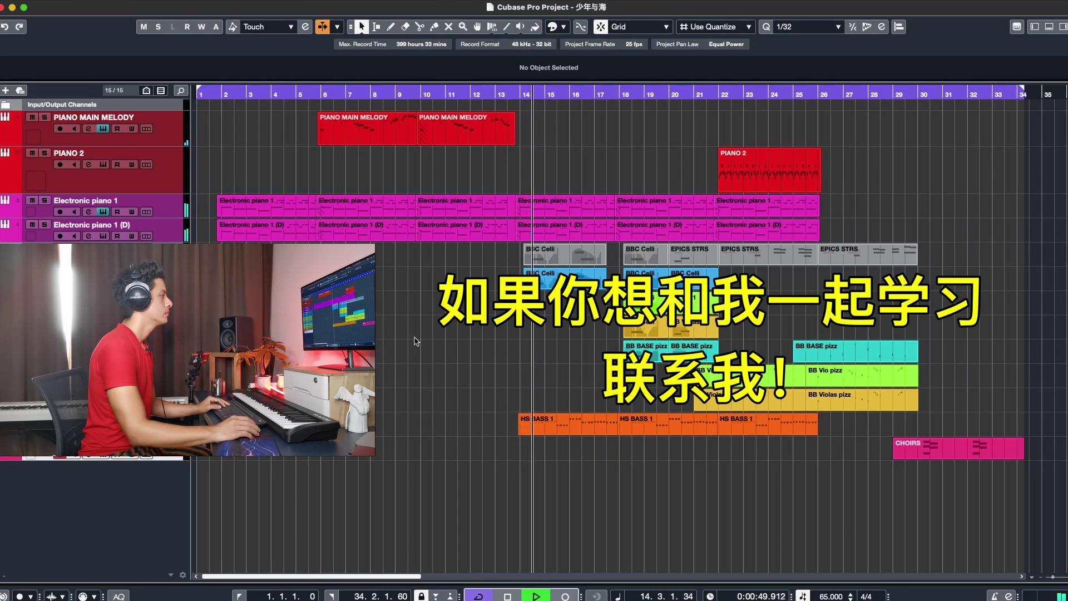
# - Rename the Electronic piano 1 (D) track as Electronic piano 2
pyautogui.hscroll(3, 390, 459)
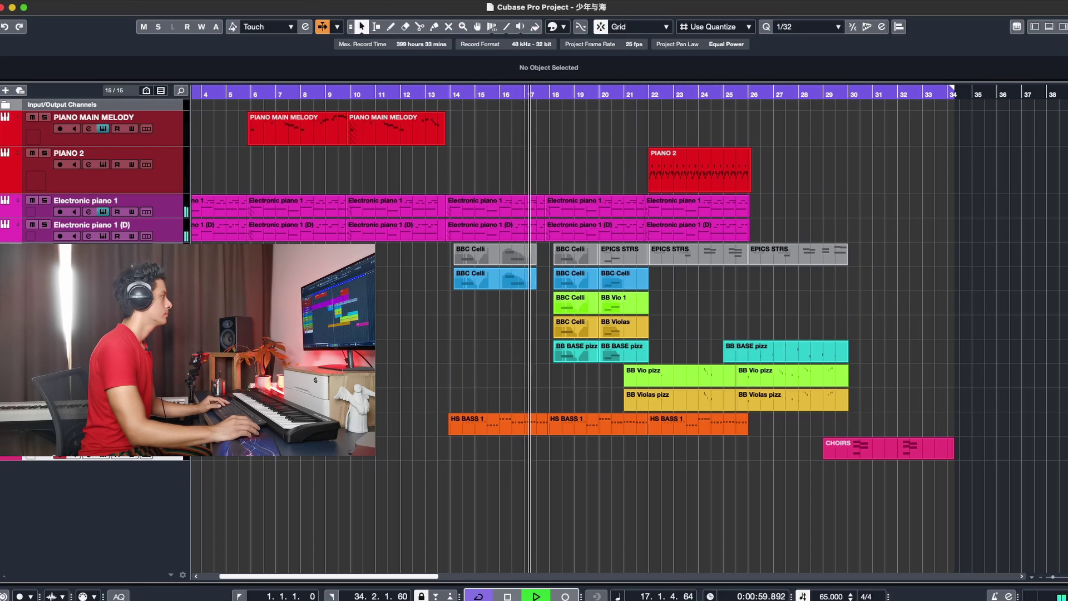
pyautogui.doubleClick(129, 224)
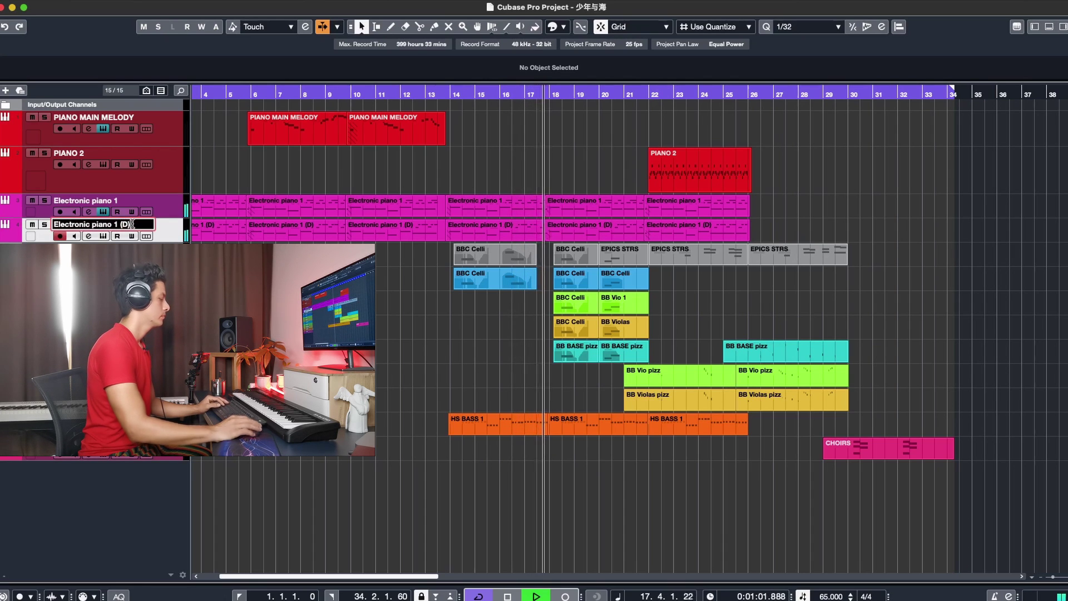
pyautogui.press('BackSpace')
pyautogui.press('BackSpace')
pyautogui.press('BackSpace')
pyautogui.press('BackSpace')
pyautogui.press('BackSpace')
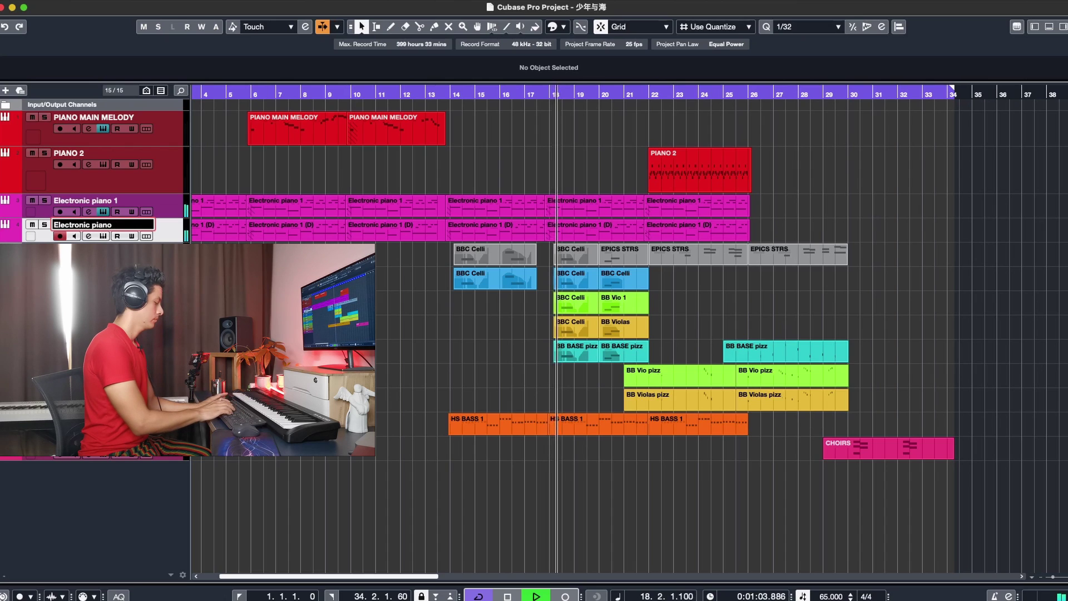
pyautogui.write('2')
pyautogui.press('Return')
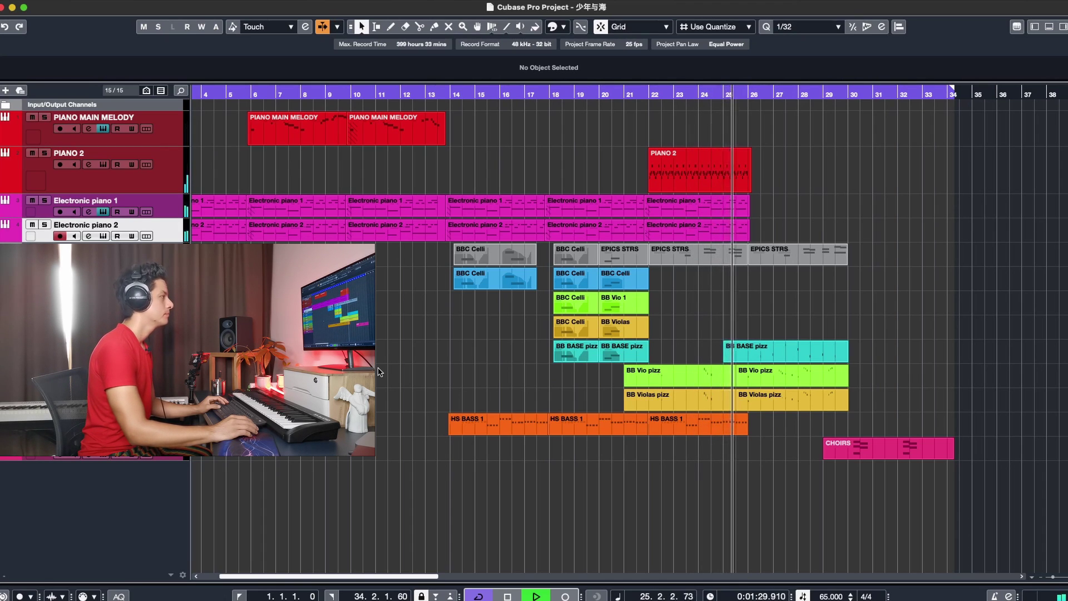
# - Follow the playback to the closing CHOIRS part and stop it near the end of the arrangement
pyautogui.moveTo(389, 578); pyautogui.dragTo(449, 578)
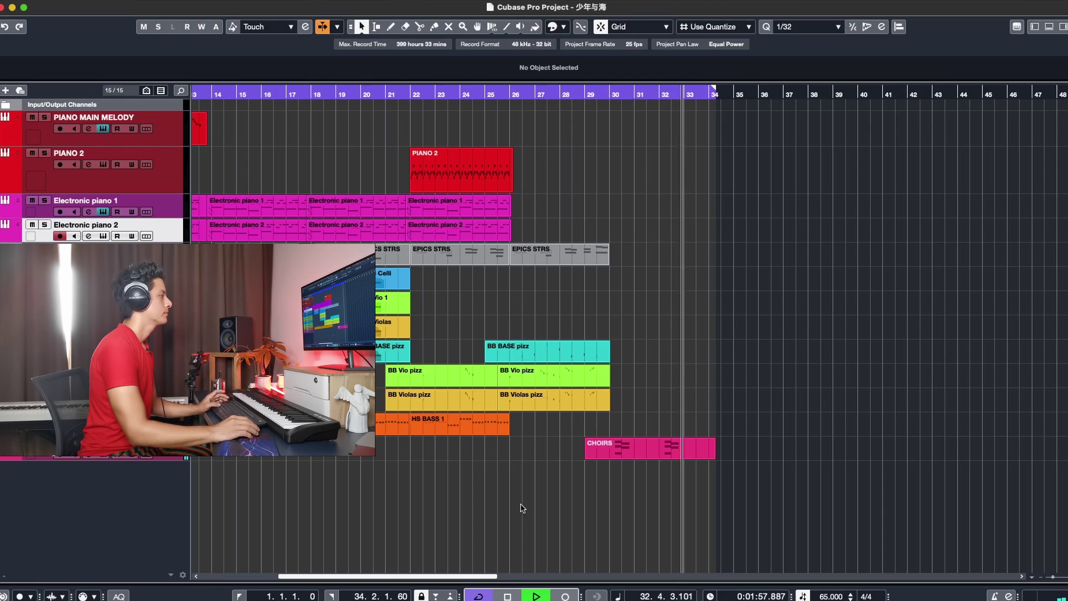
pyautogui.press('space')
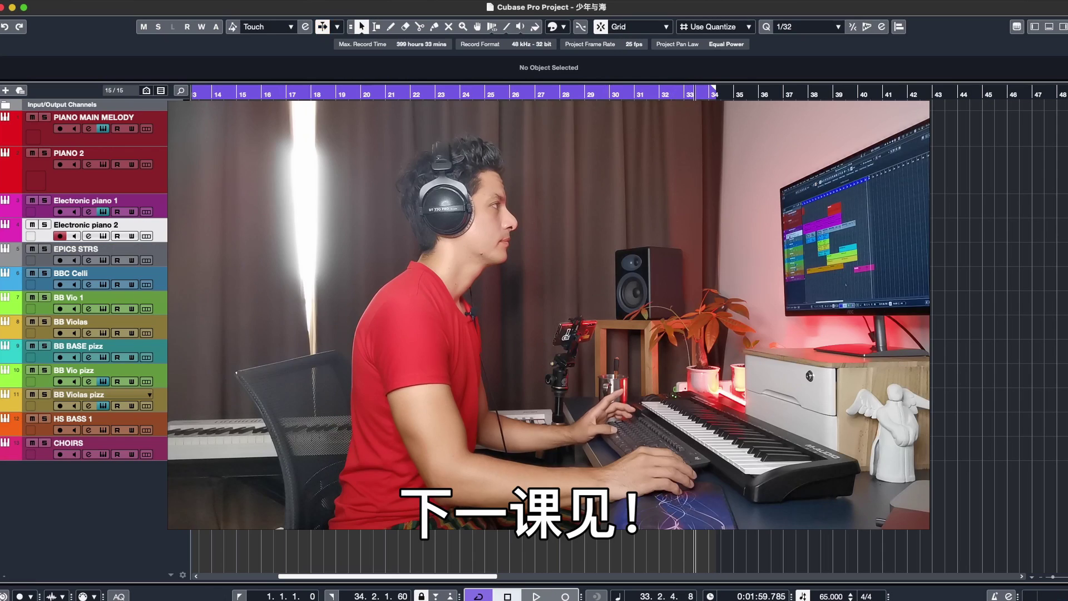